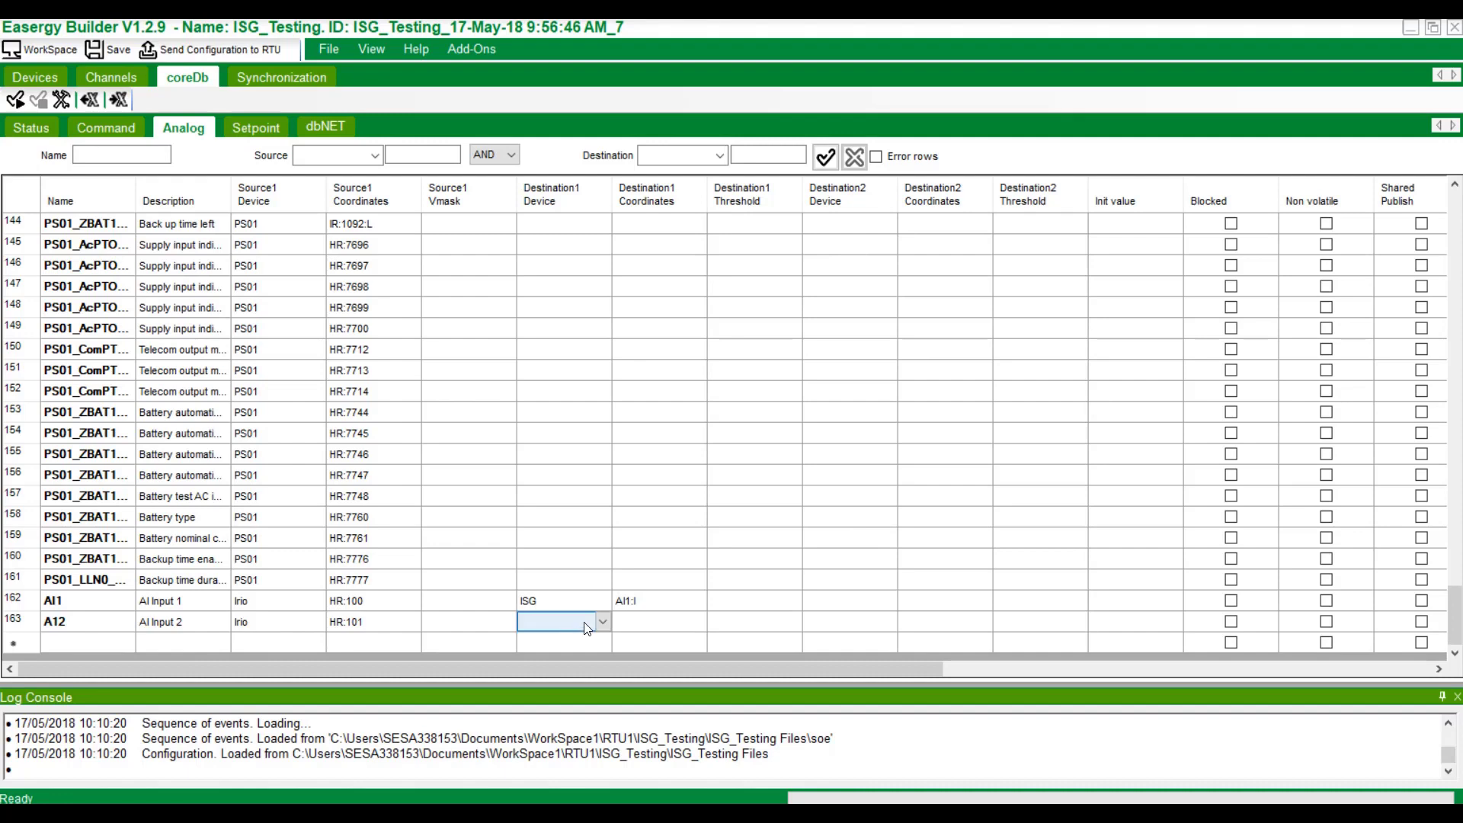
Map AI Input 2 (row 163) to the ISG device as integer input AI2:I, then start a new row.
left_click(607, 619)
left_click(593, 602)
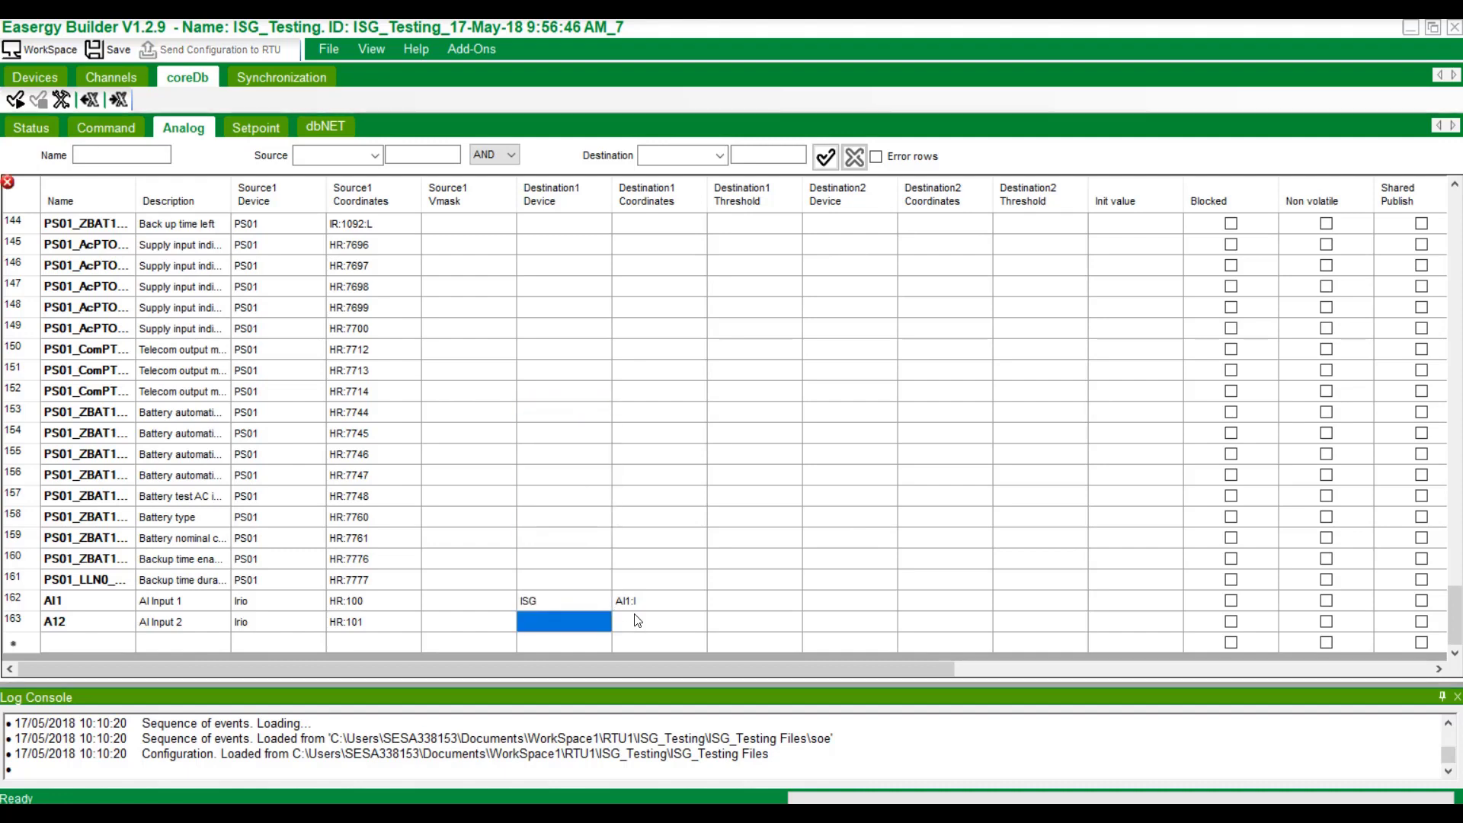
left_click(648, 619)
right_click(648, 619)
left_click(691, 677)
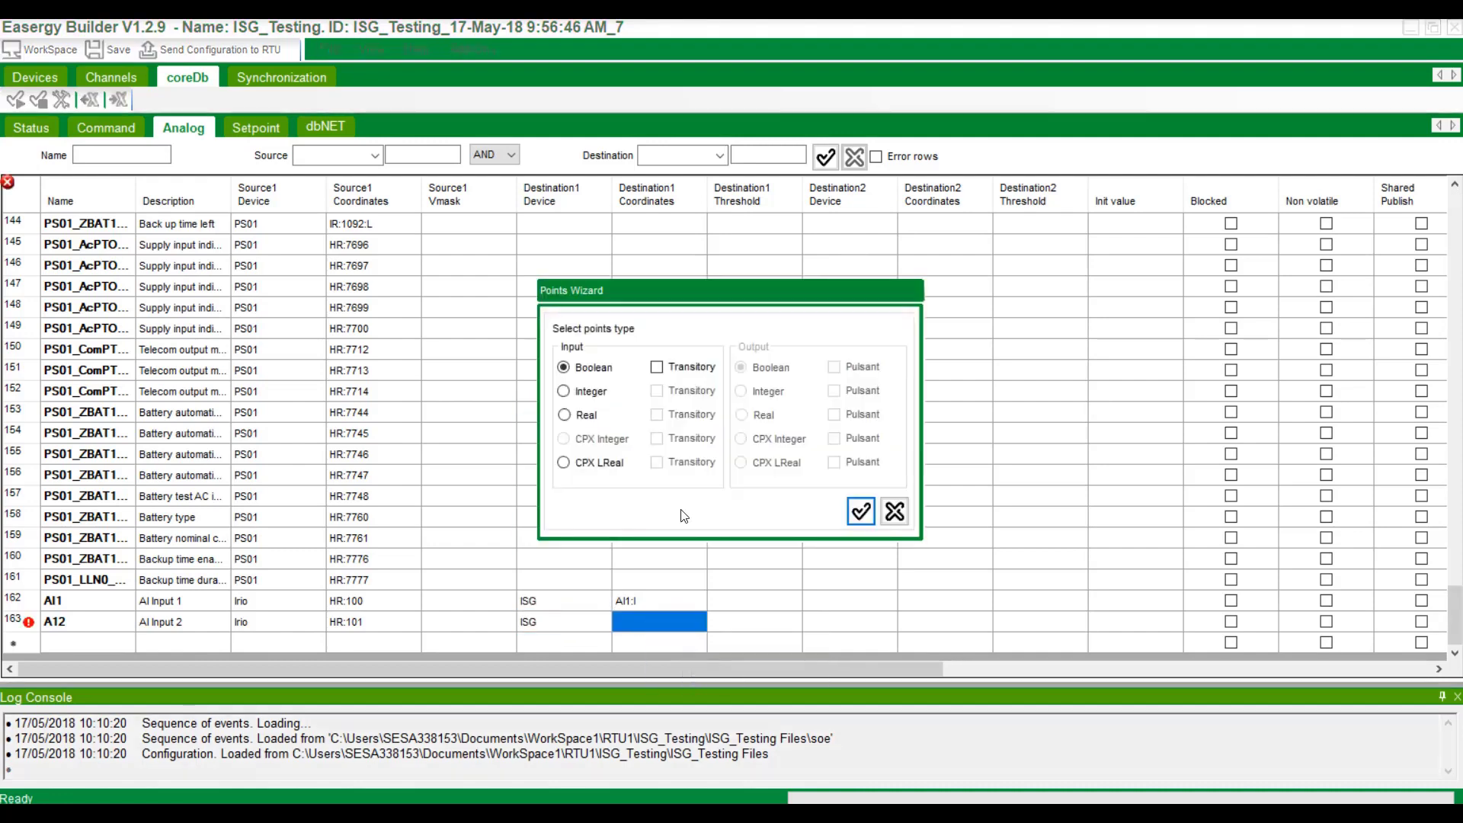
left_click(584, 398)
left_click(861, 518)
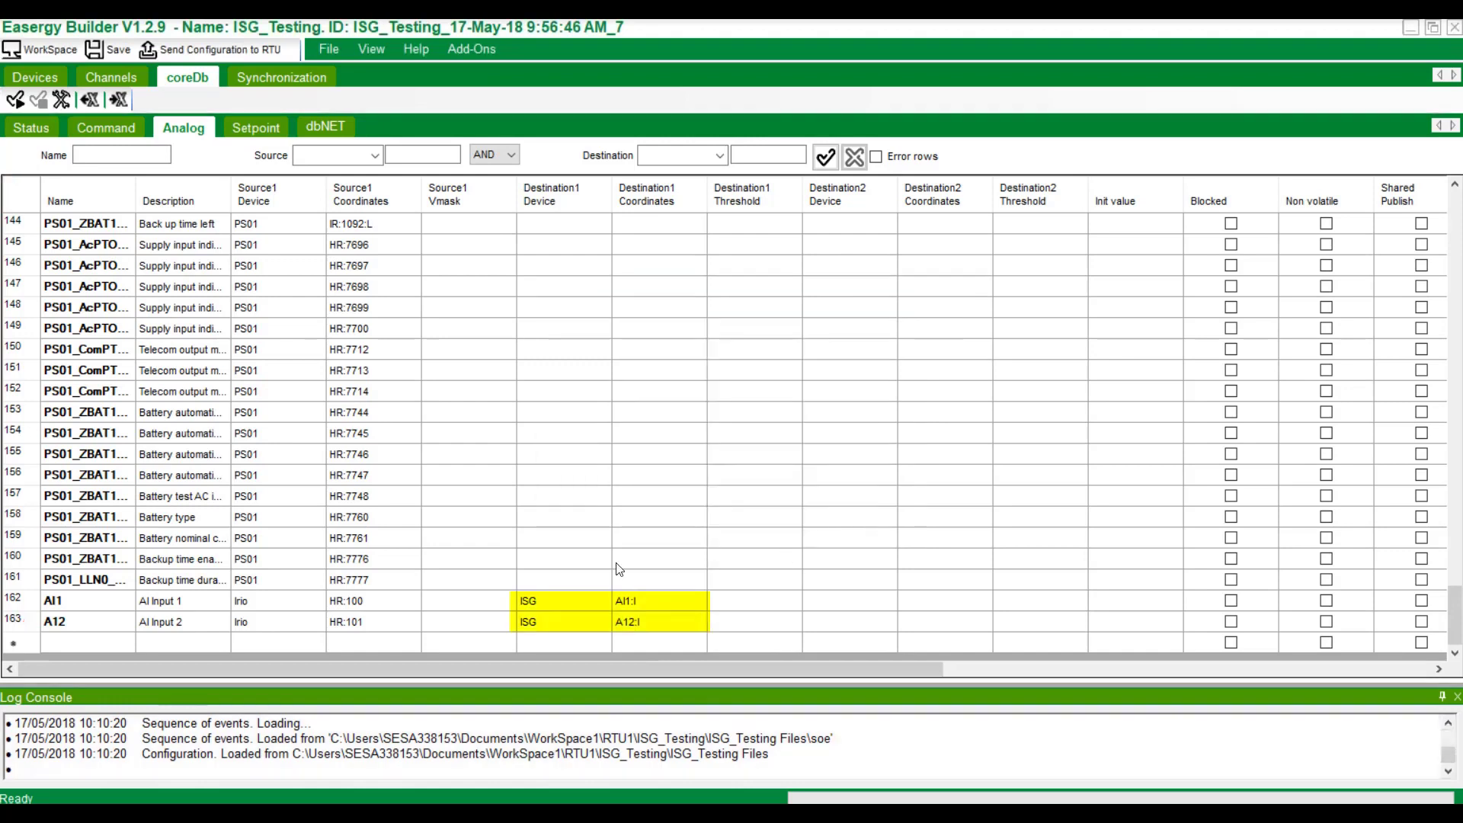
left_click(99, 641)
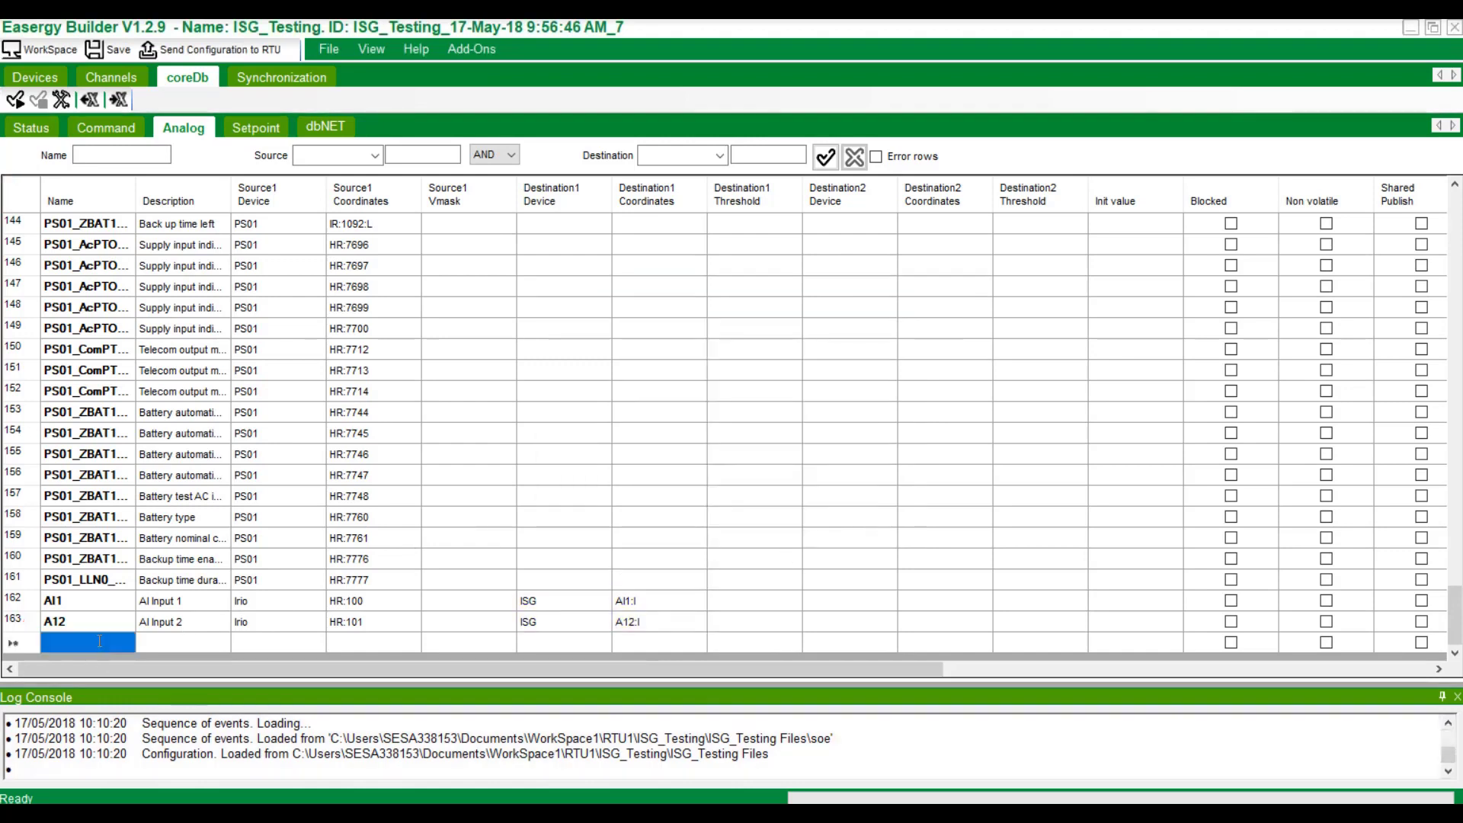
left_click(99, 641)
Name the new point AO1 with the description 'AO output'.
type("A")
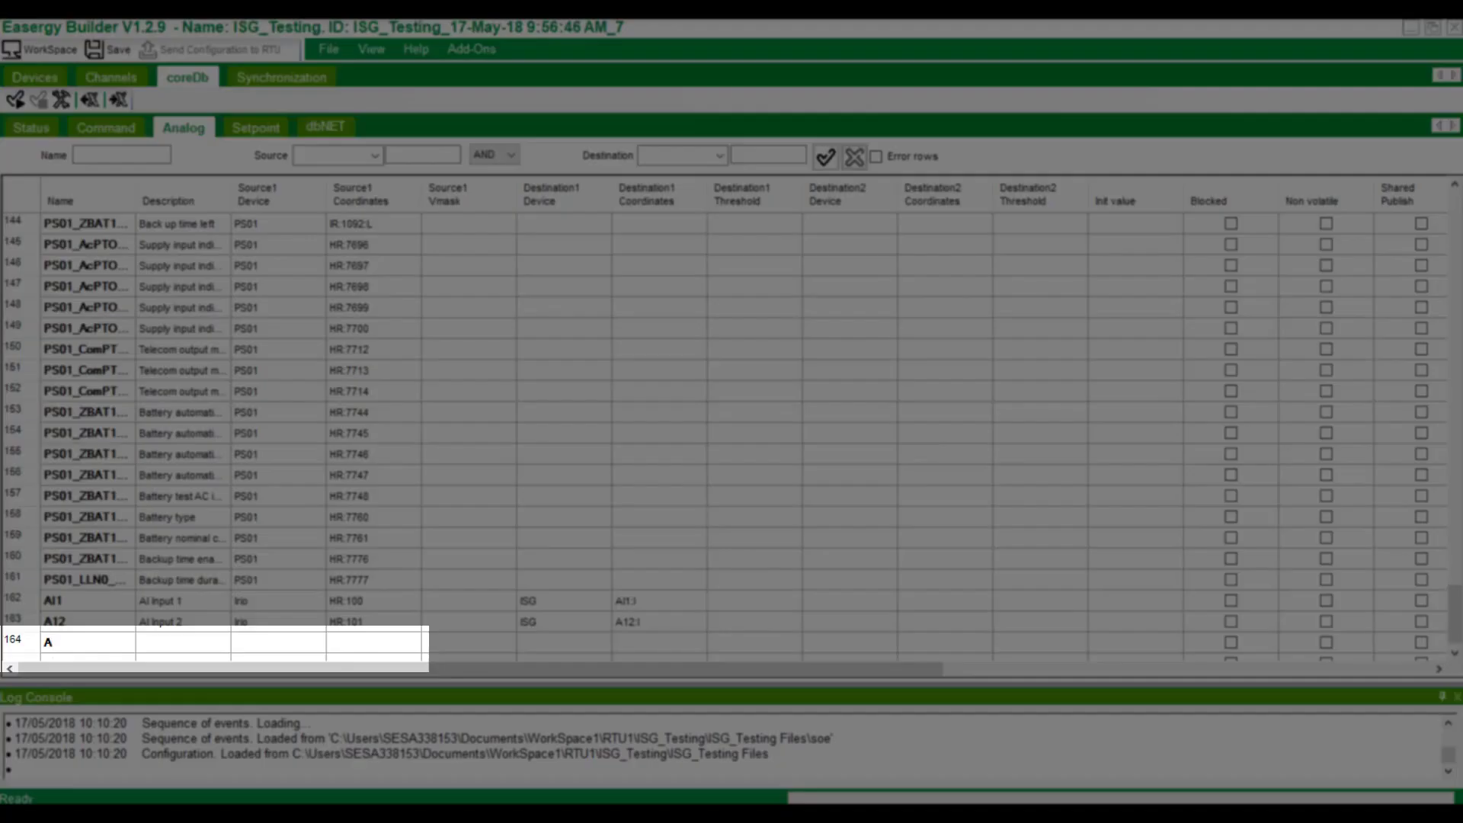
type("o1")
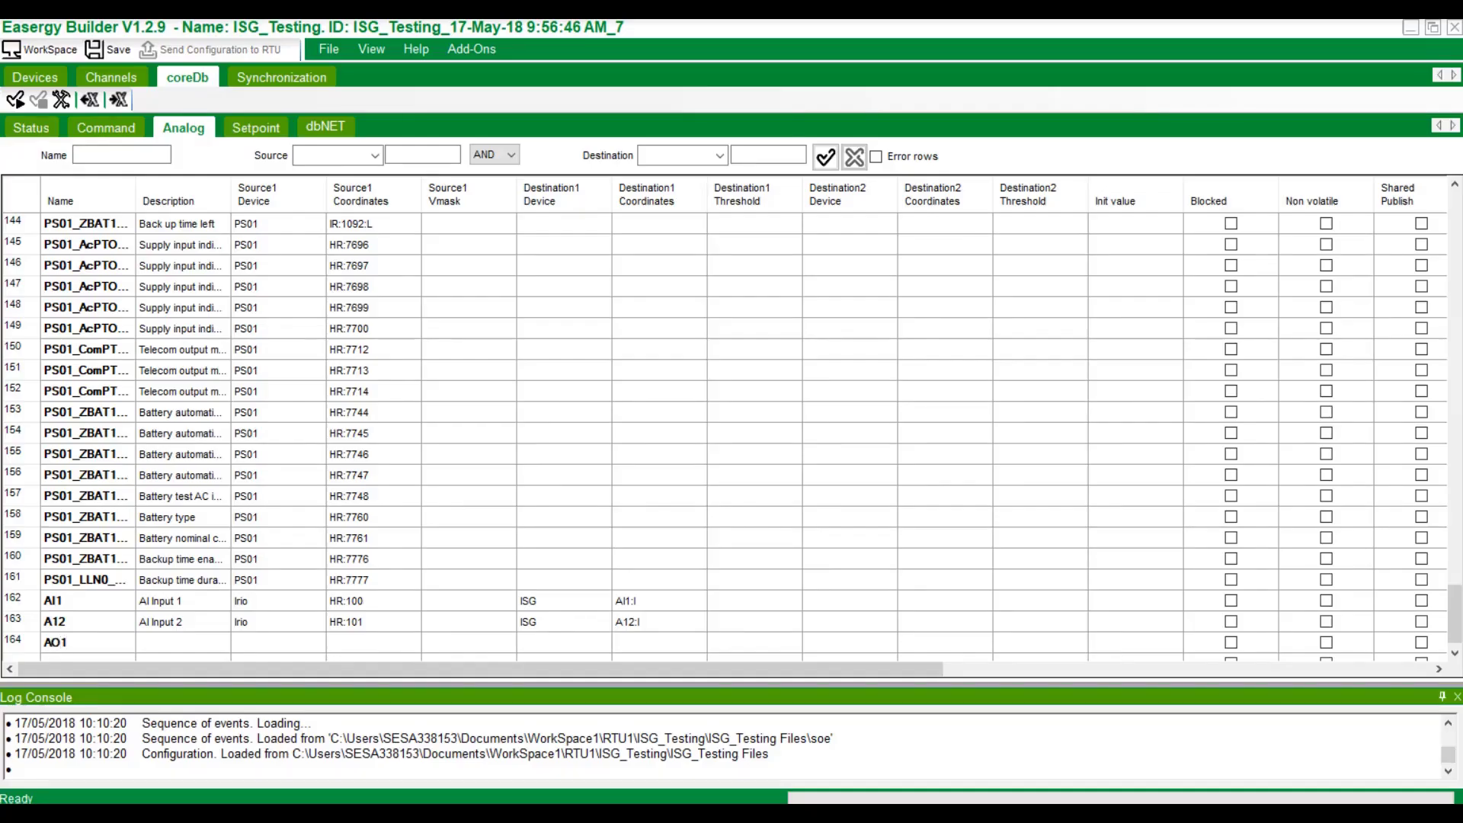
left_click(204, 641)
left_click(204, 641)
Source AO1 from the ISG device as integer output point AO1:I.
left_click(299, 637)
left_click(314, 643)
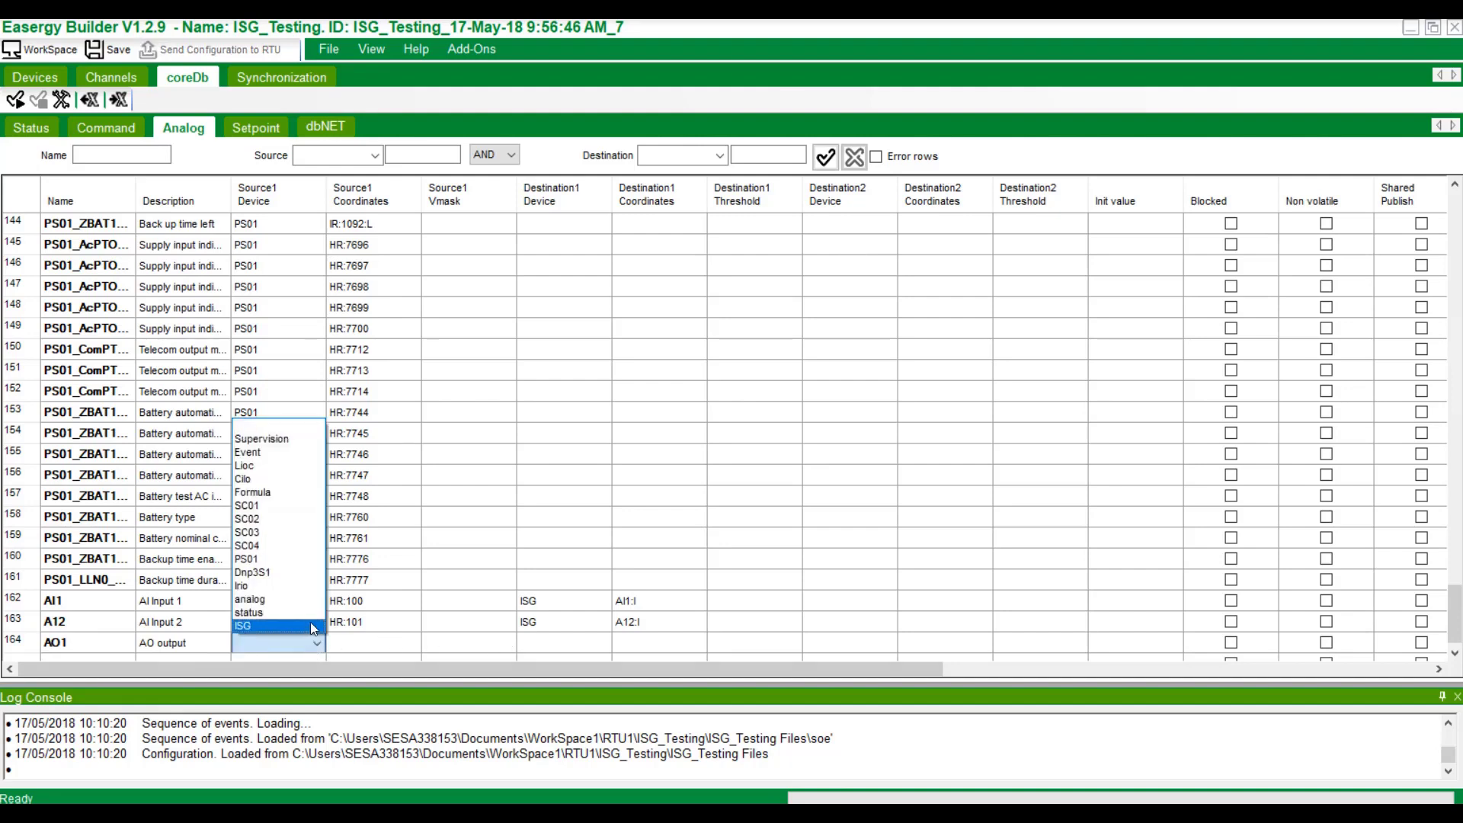
left_click(309, 624)
left_click(364, 648)
right_click(365, 648)
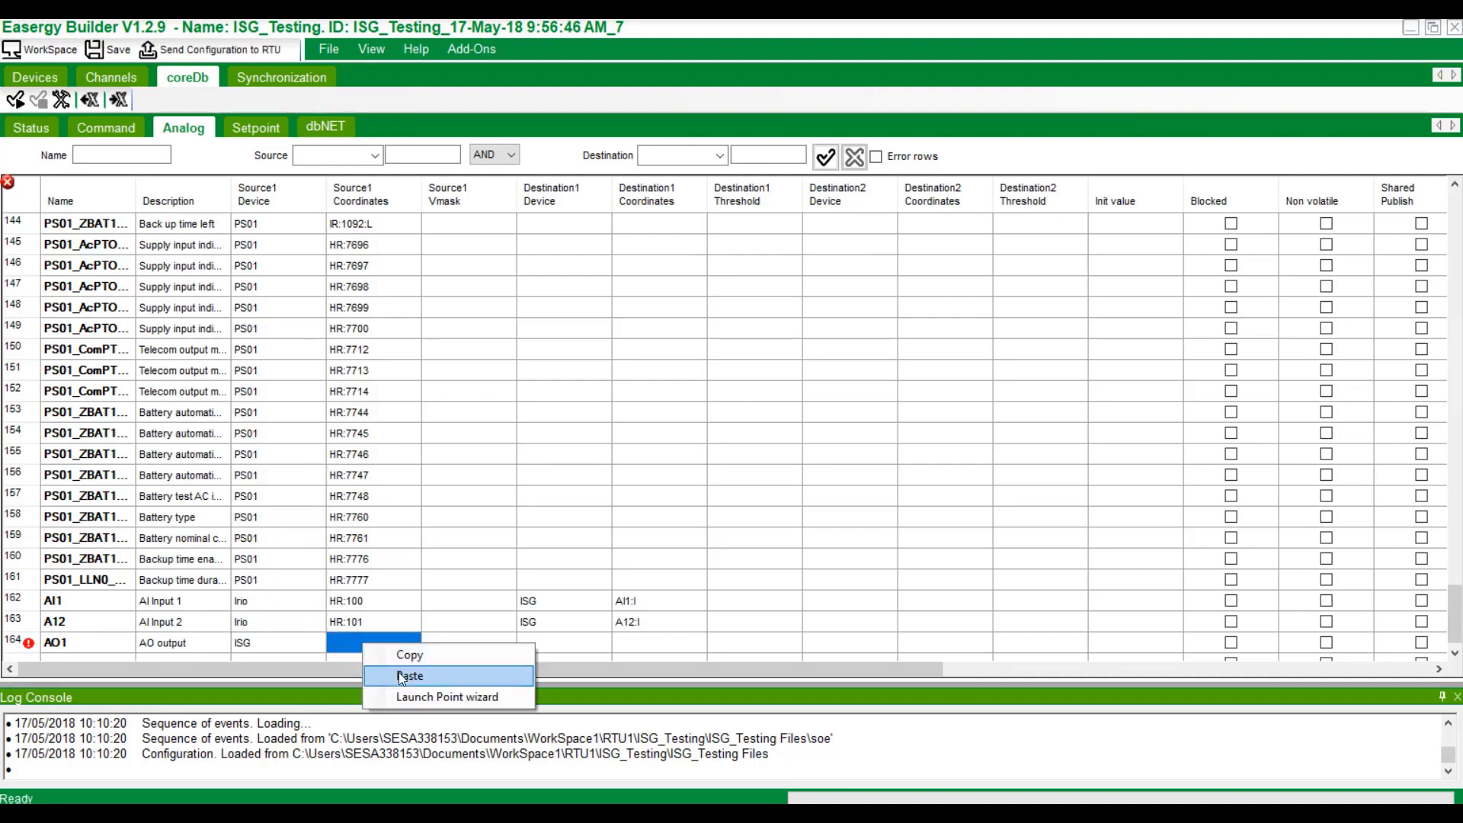
left_click(404, 697)
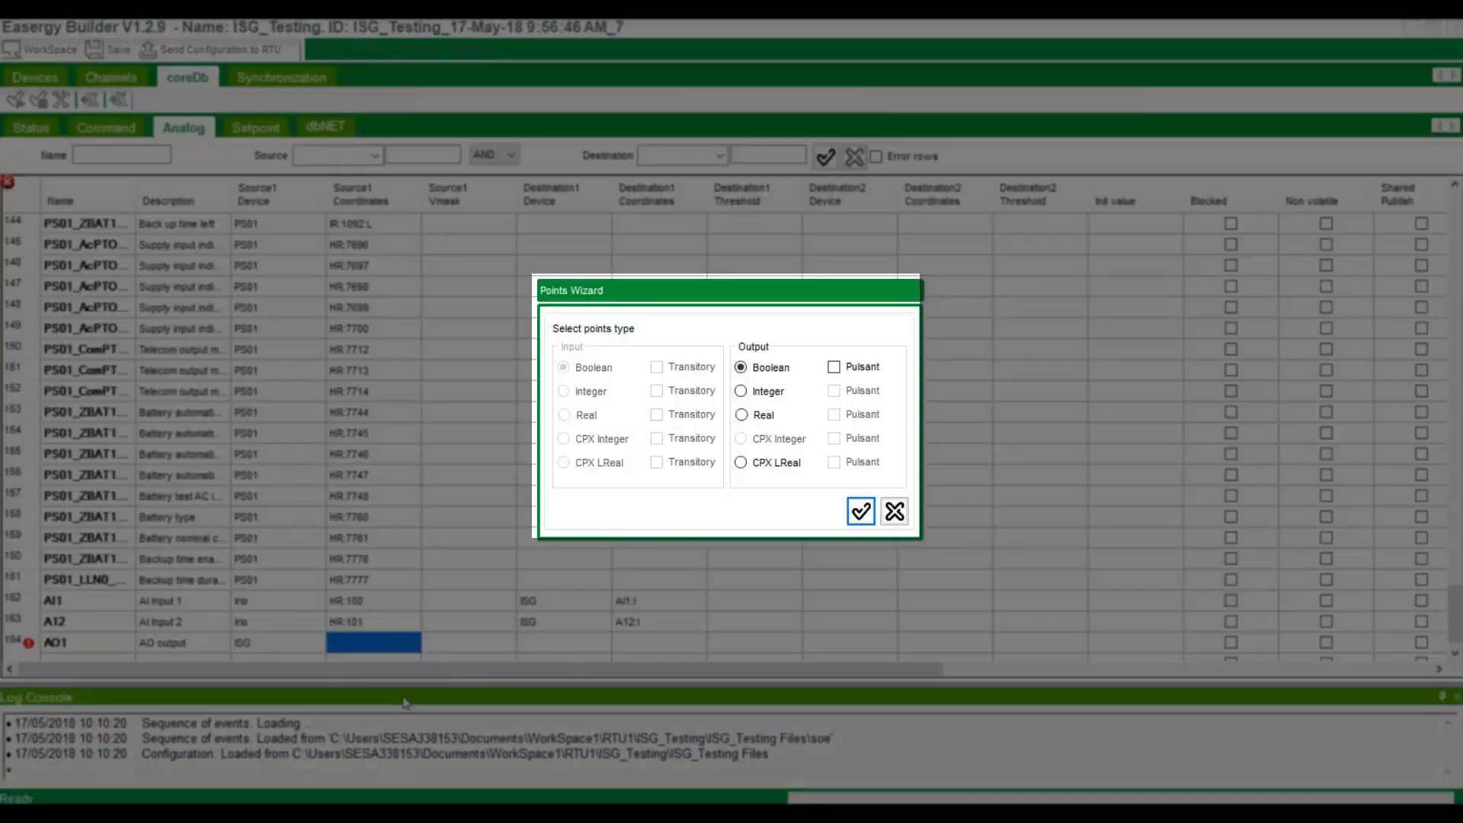
left_click(741, 391)
left_click(862, 511)
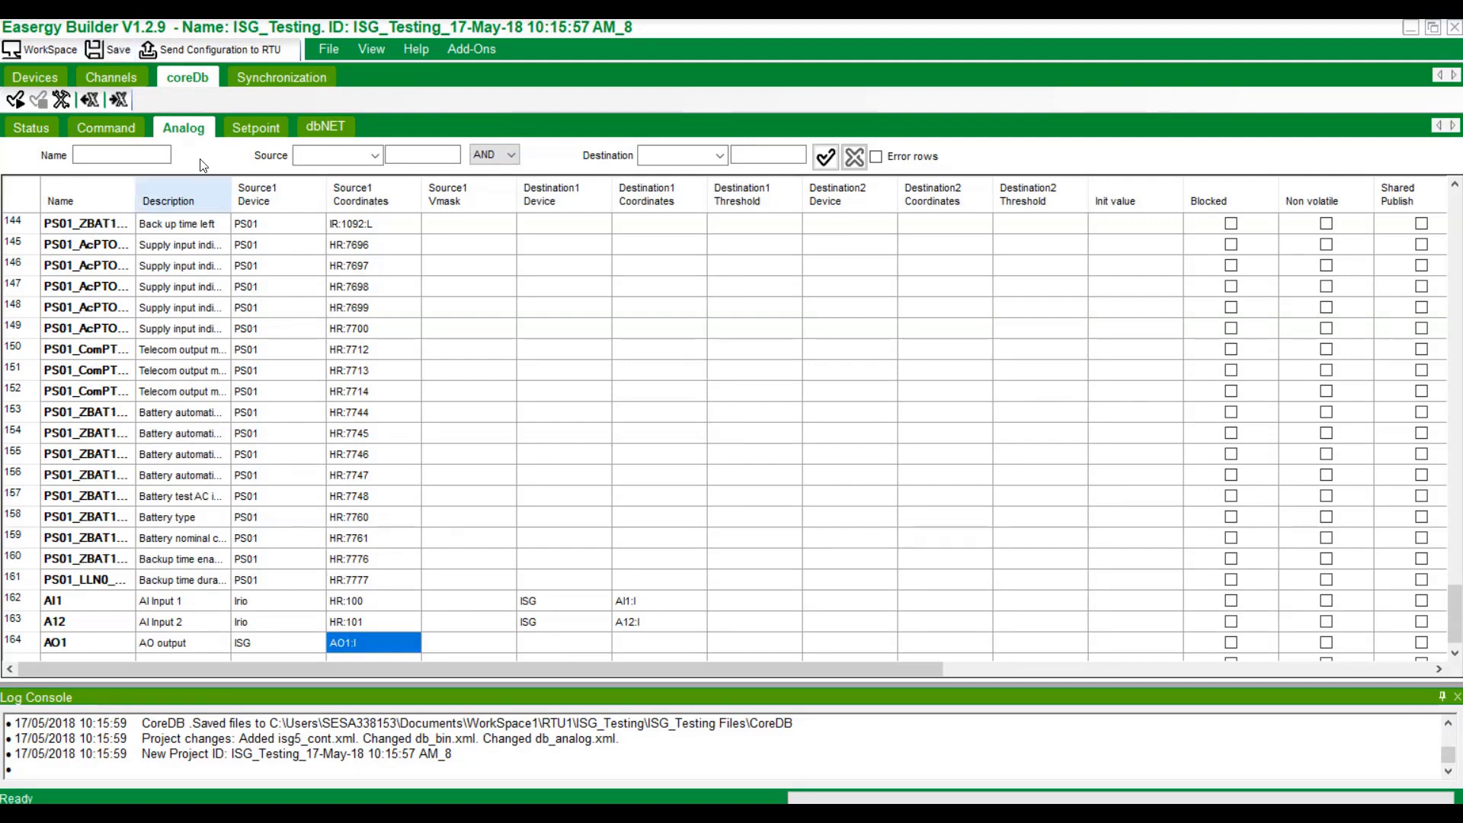
Save the project and send its configuration to the RTU with the login password, acknowledging success.
left_click(124, 50)
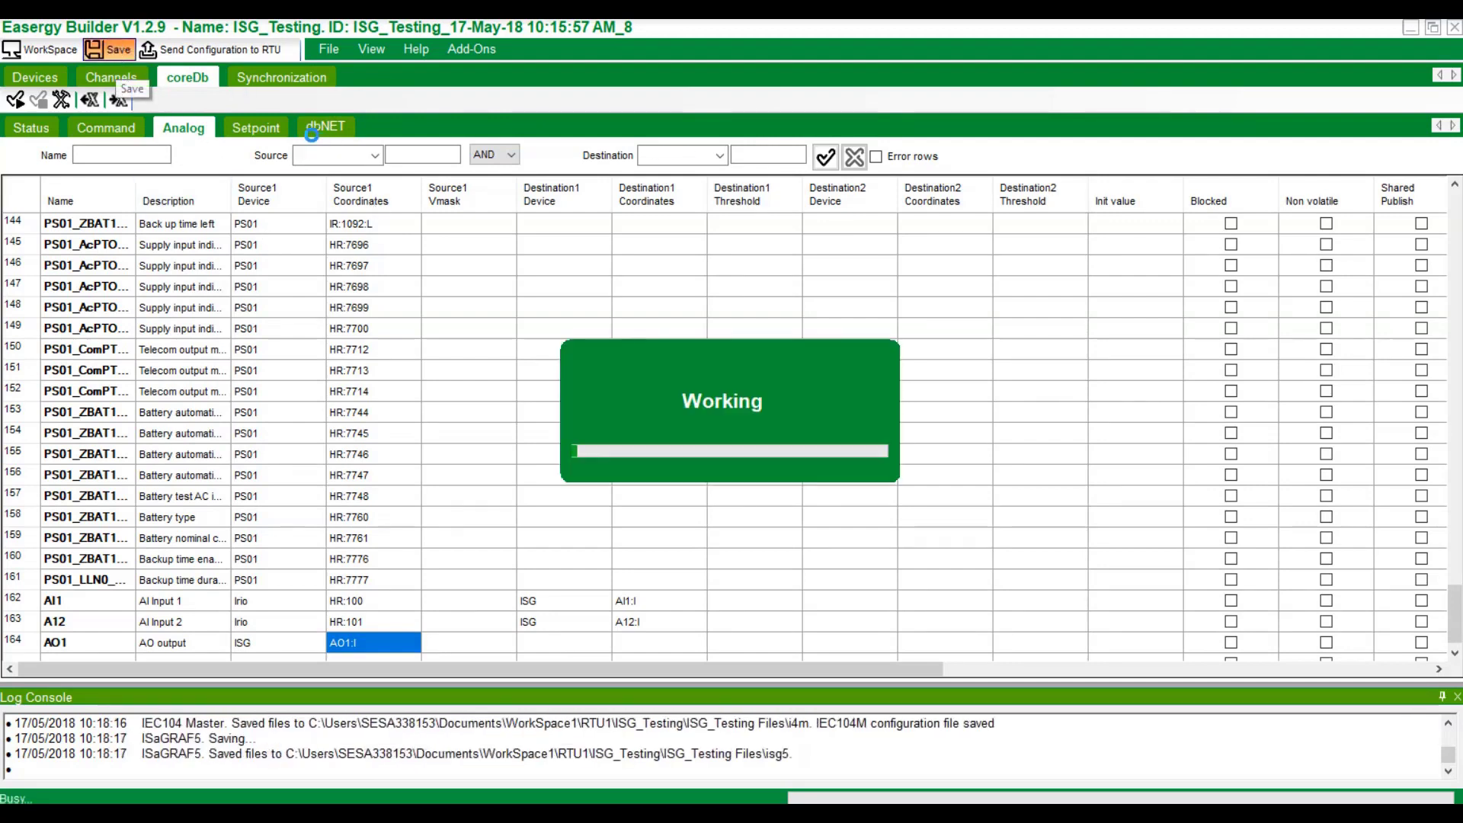
left_click(223, 48)
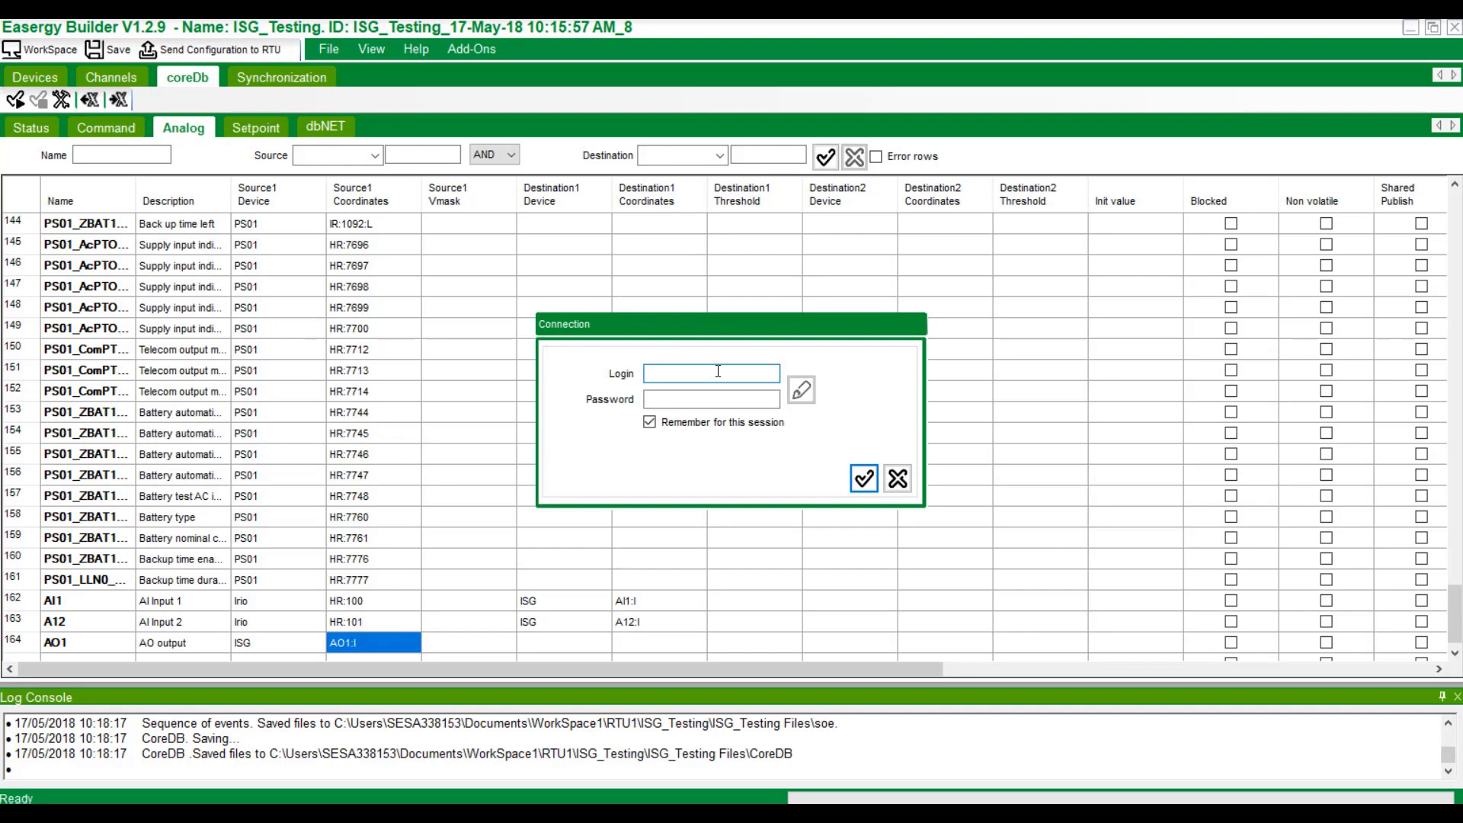
type("Eb")
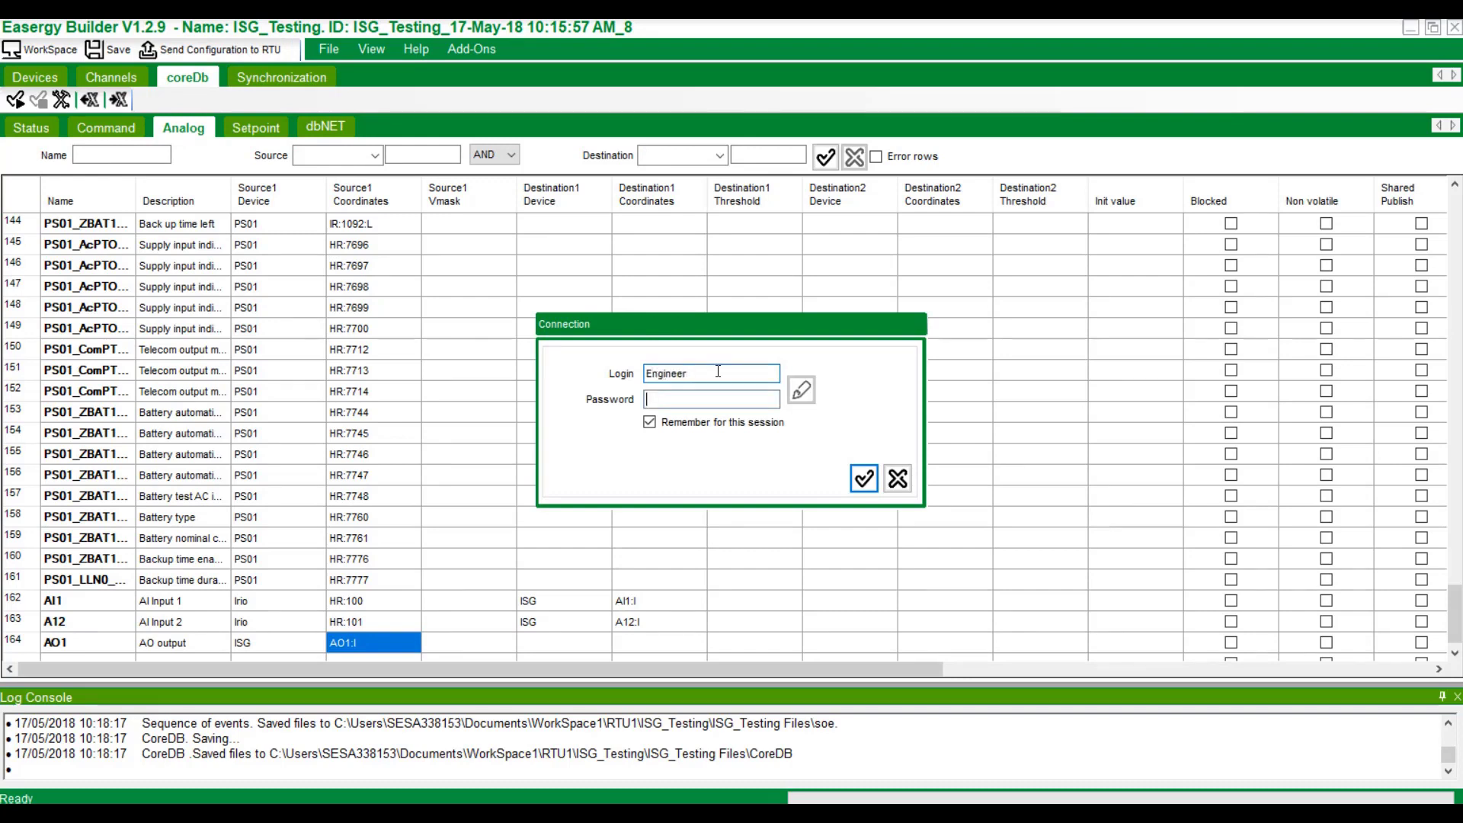
type("***")
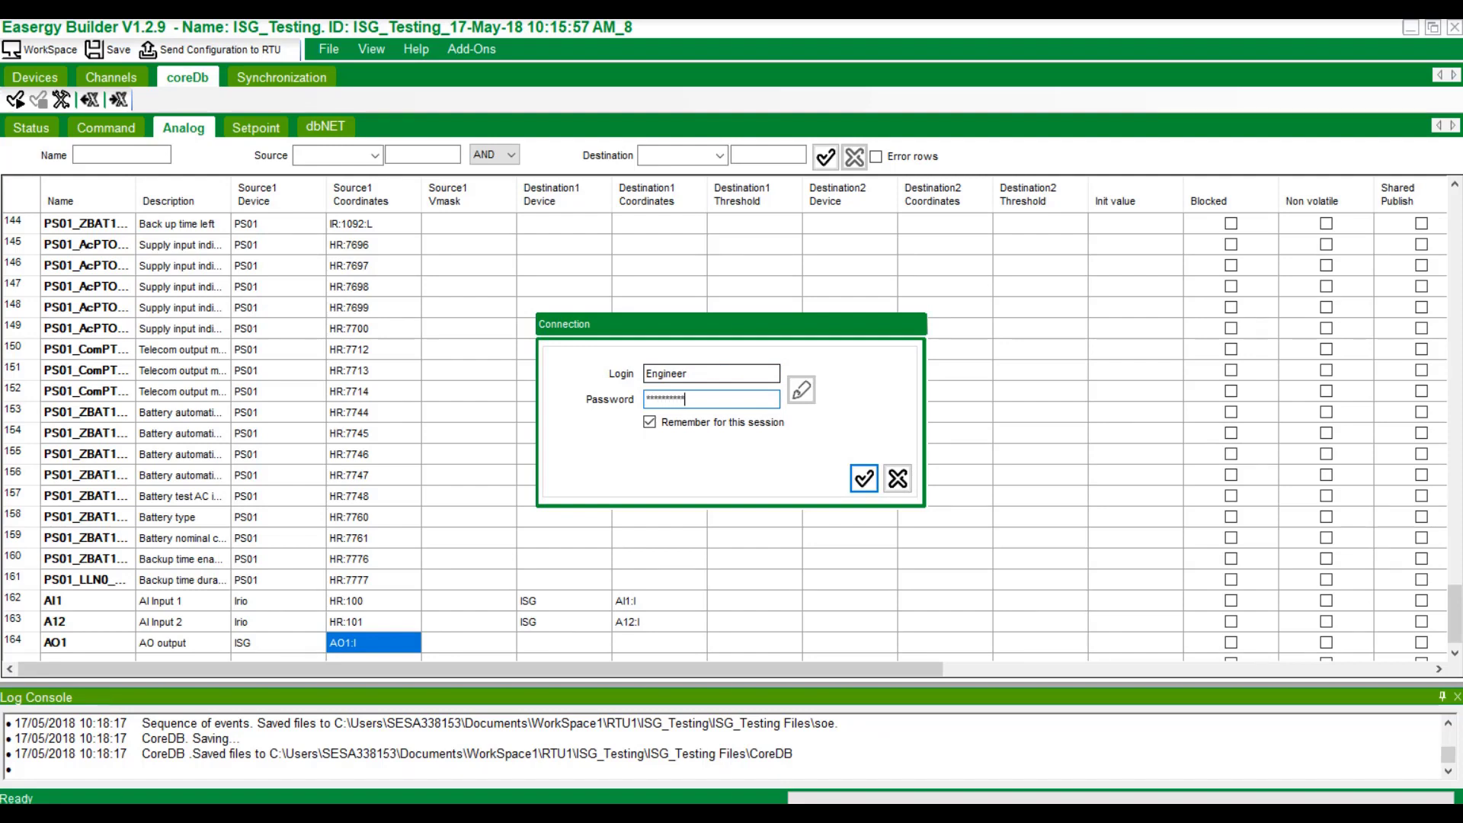
left_click(862, 479)
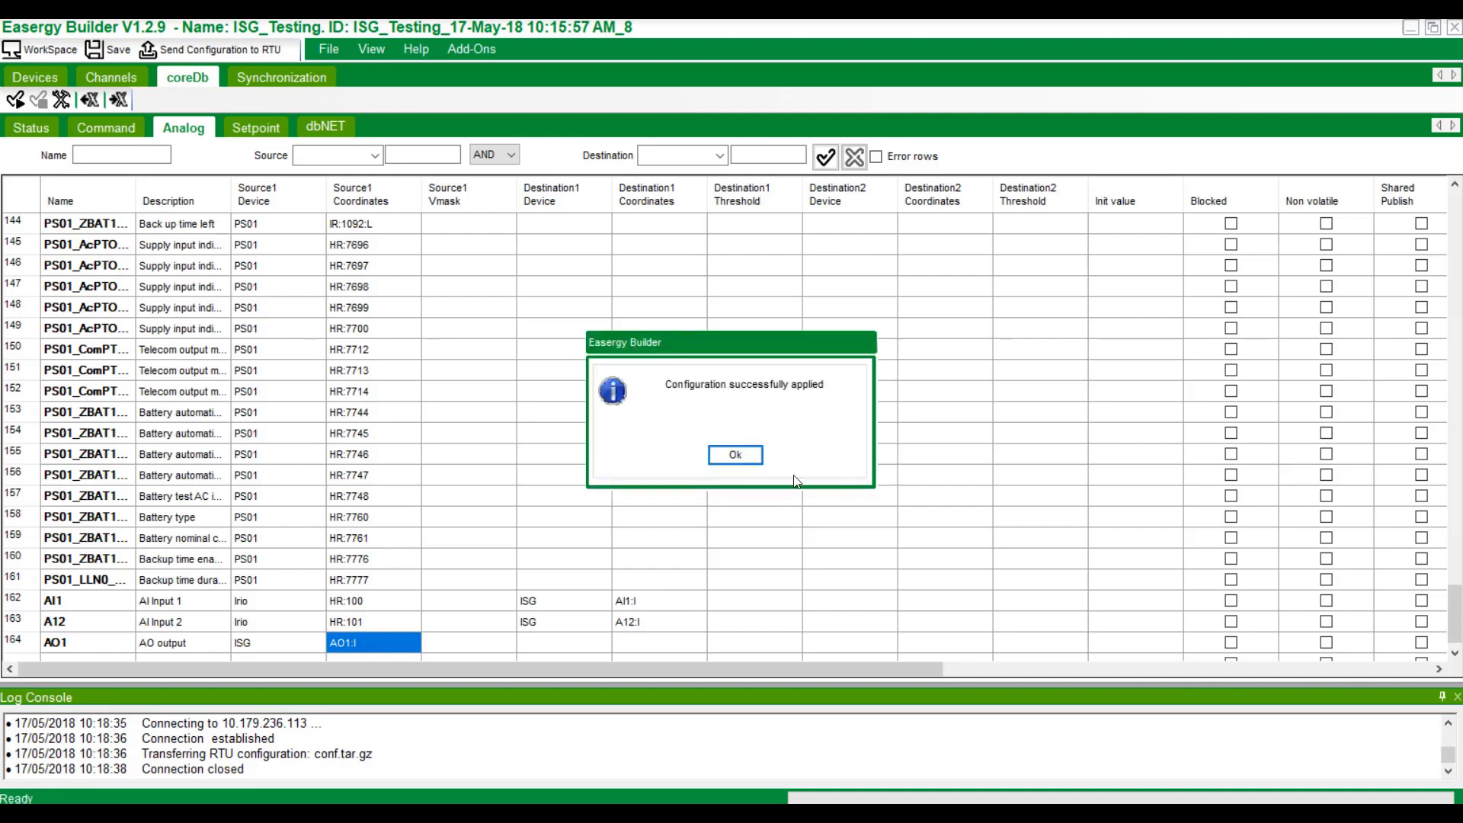
left_click(736, 455)
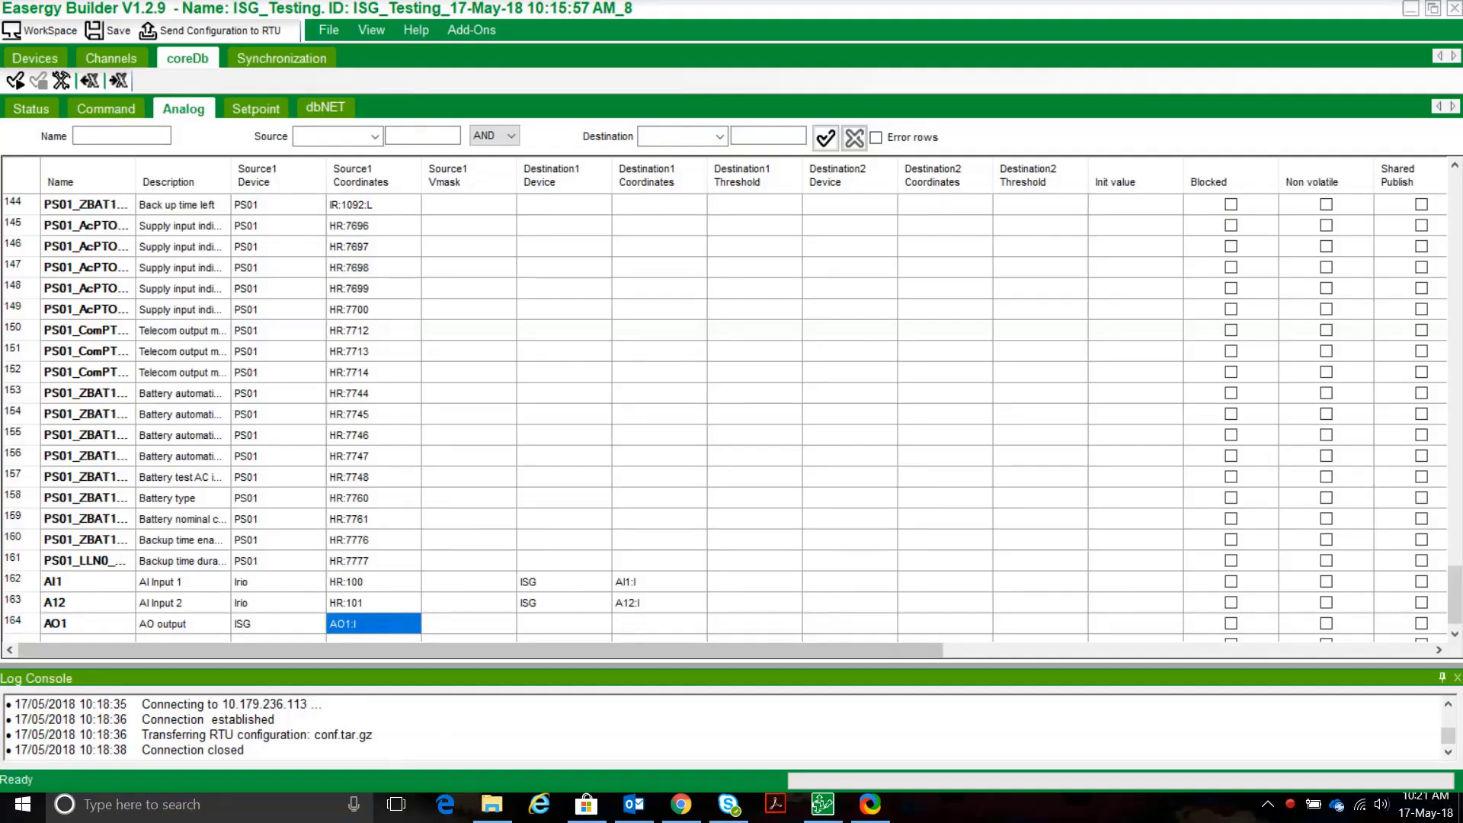
left_click(262, 806)
Launch ISaGRAF 5.2, create a new project named H250, then close ISaGRAF.
type("ISA")
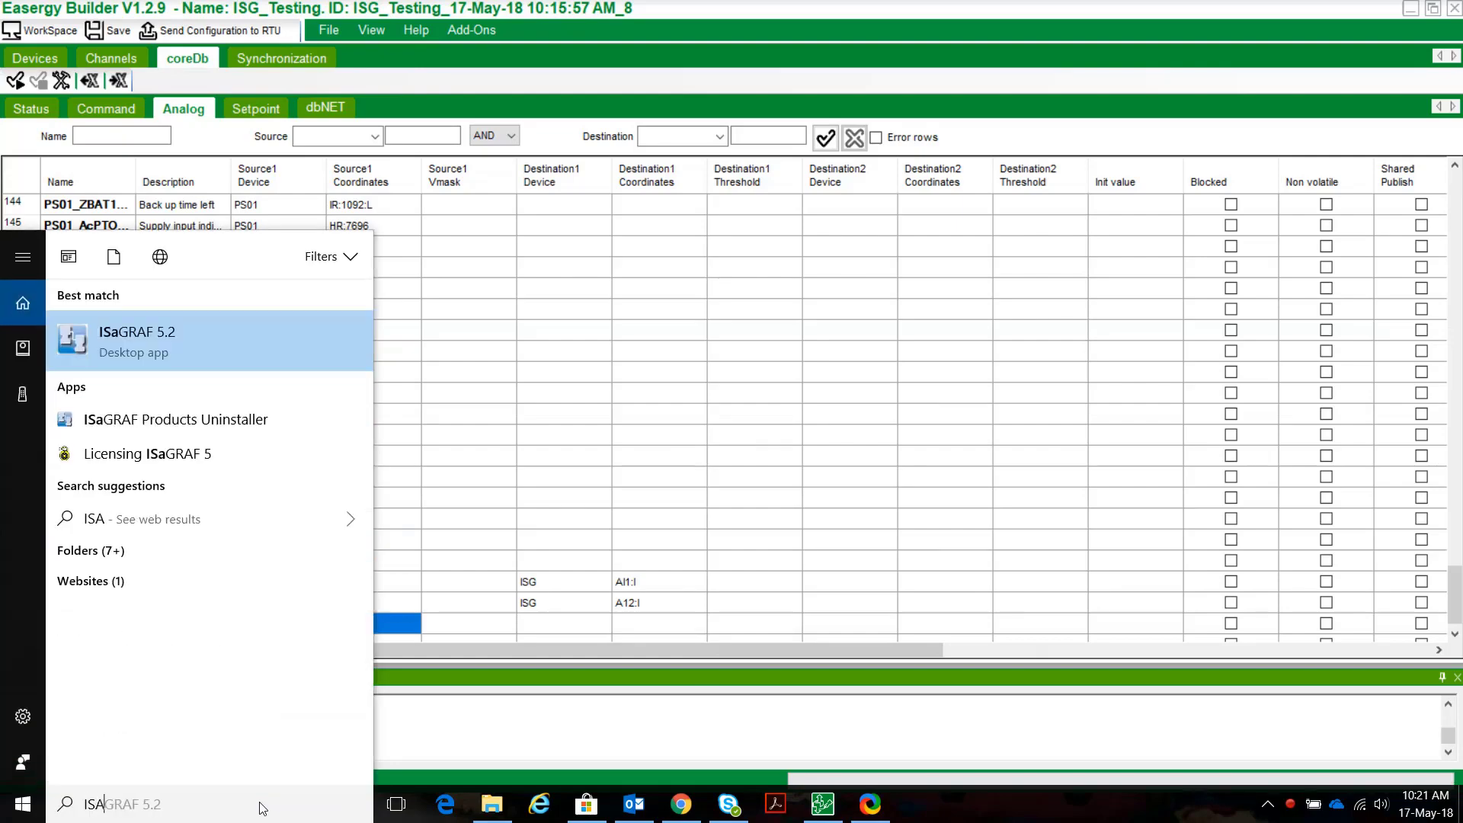
key("Return")
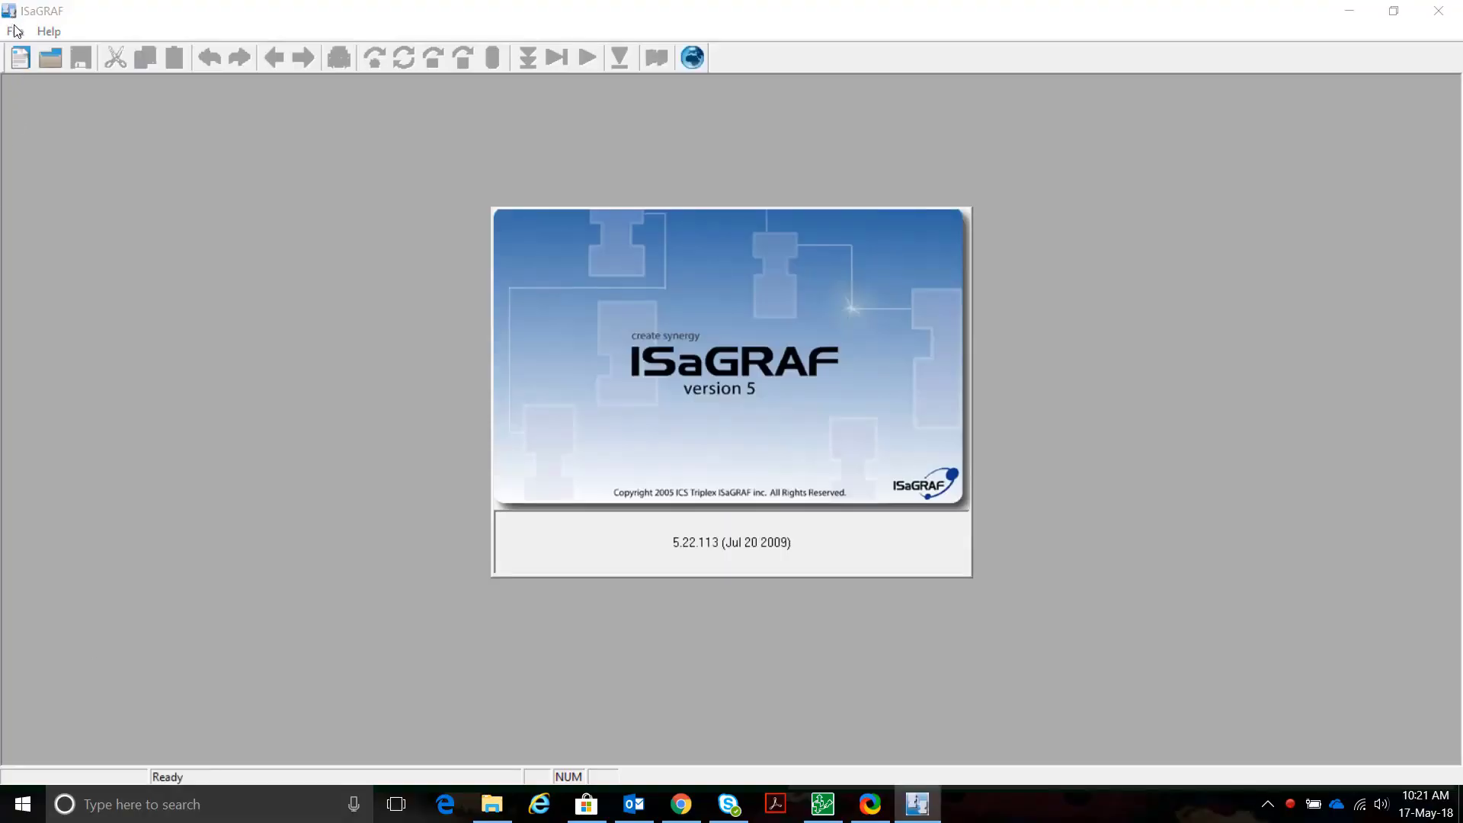
left_click(15, 31)
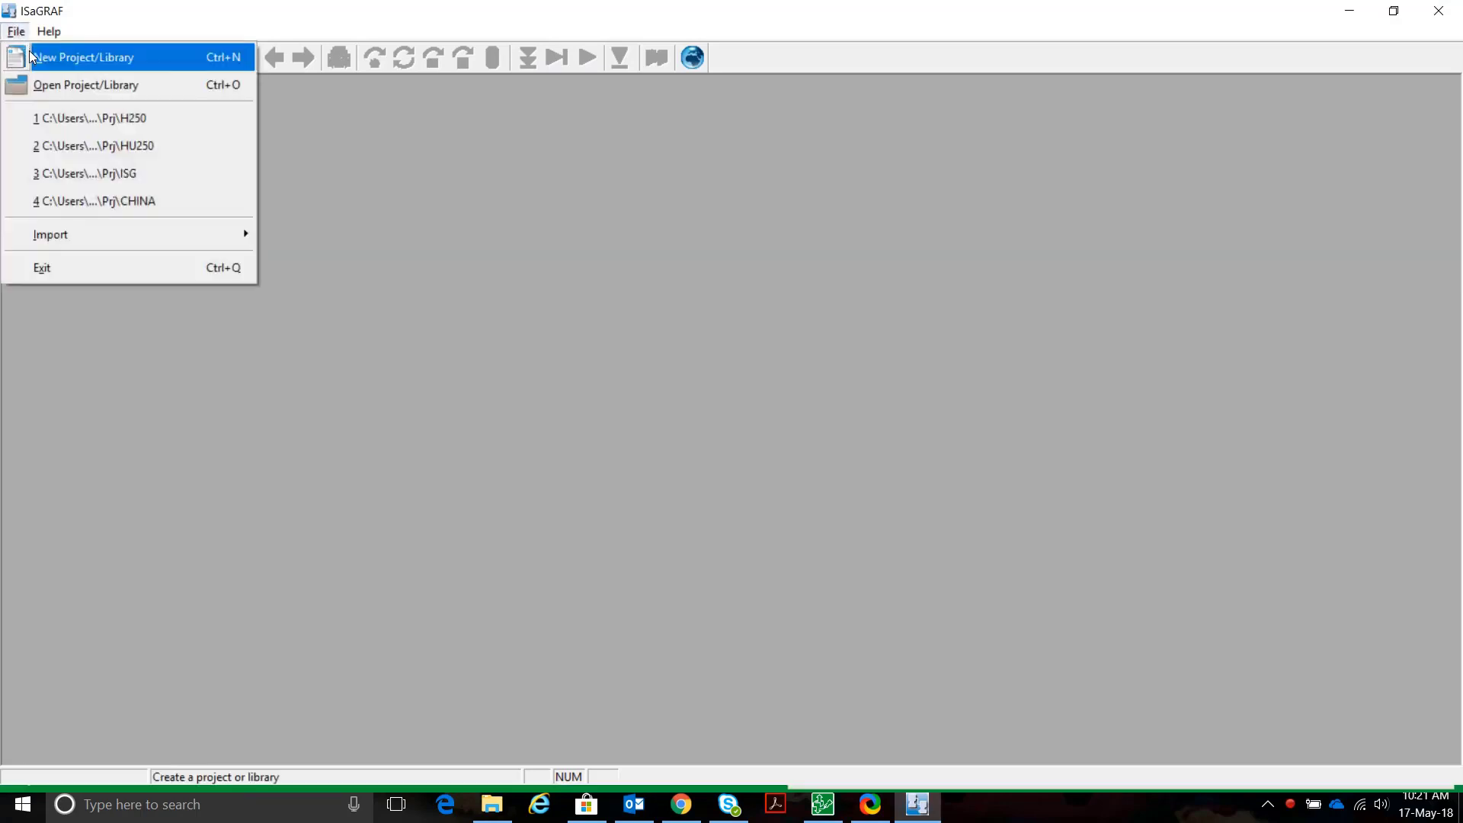
left_click(36, 57)
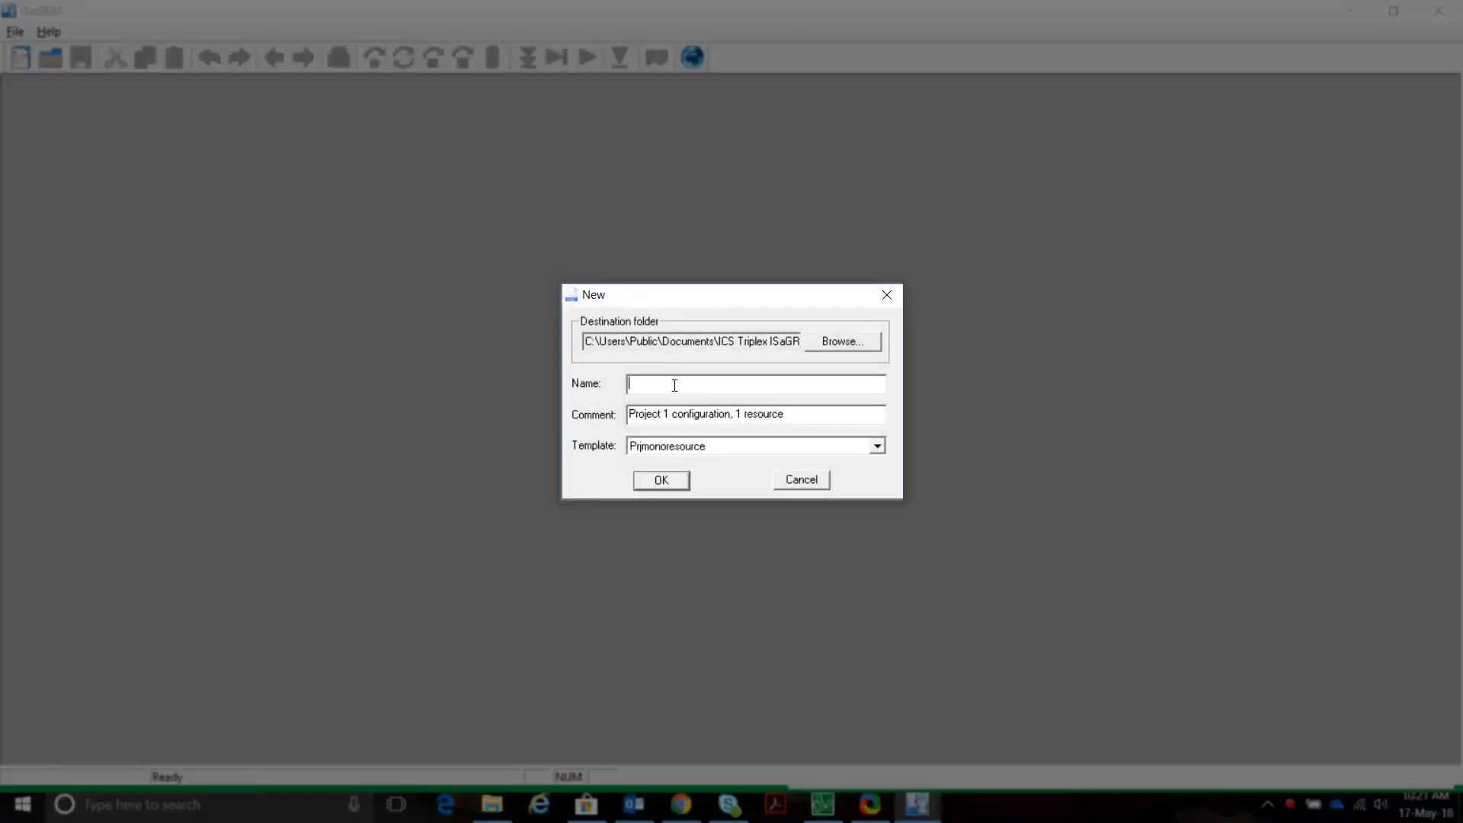
type("H250")
left_click(663, 480)
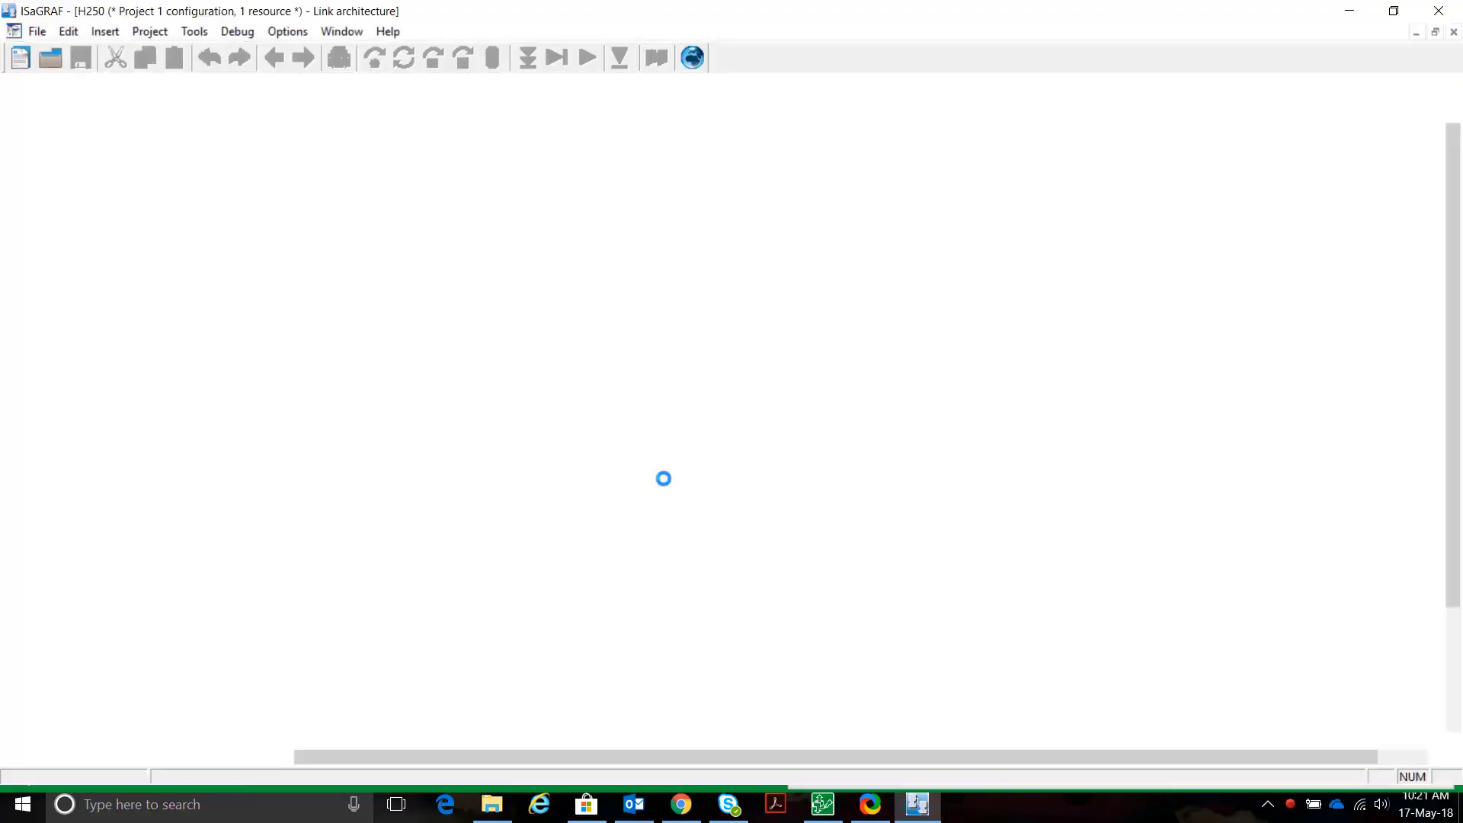
left_click(1458, 9)
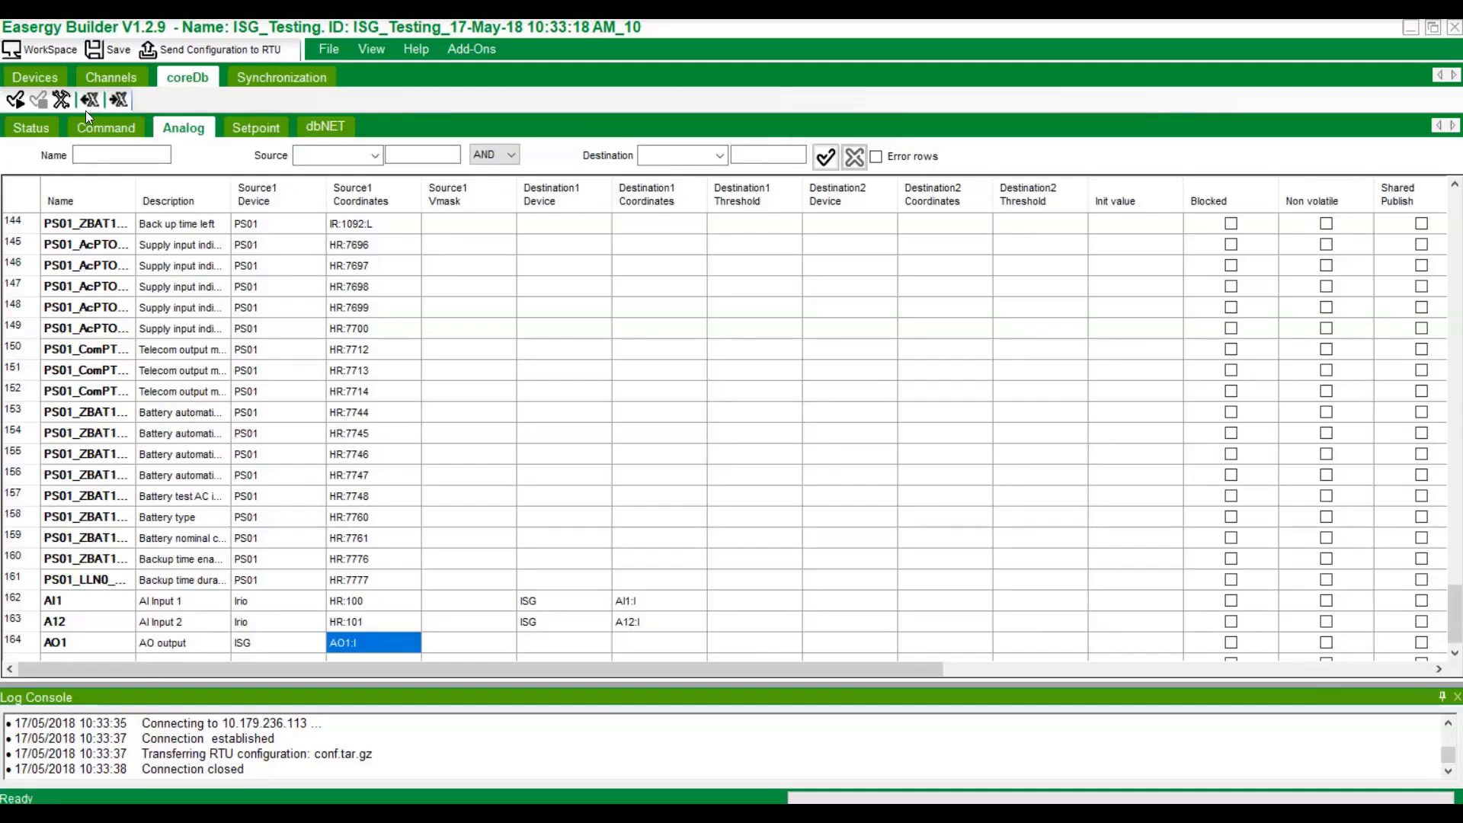
Open the ISaGRAF5 options of the ISG device.
left_click(32, 80)
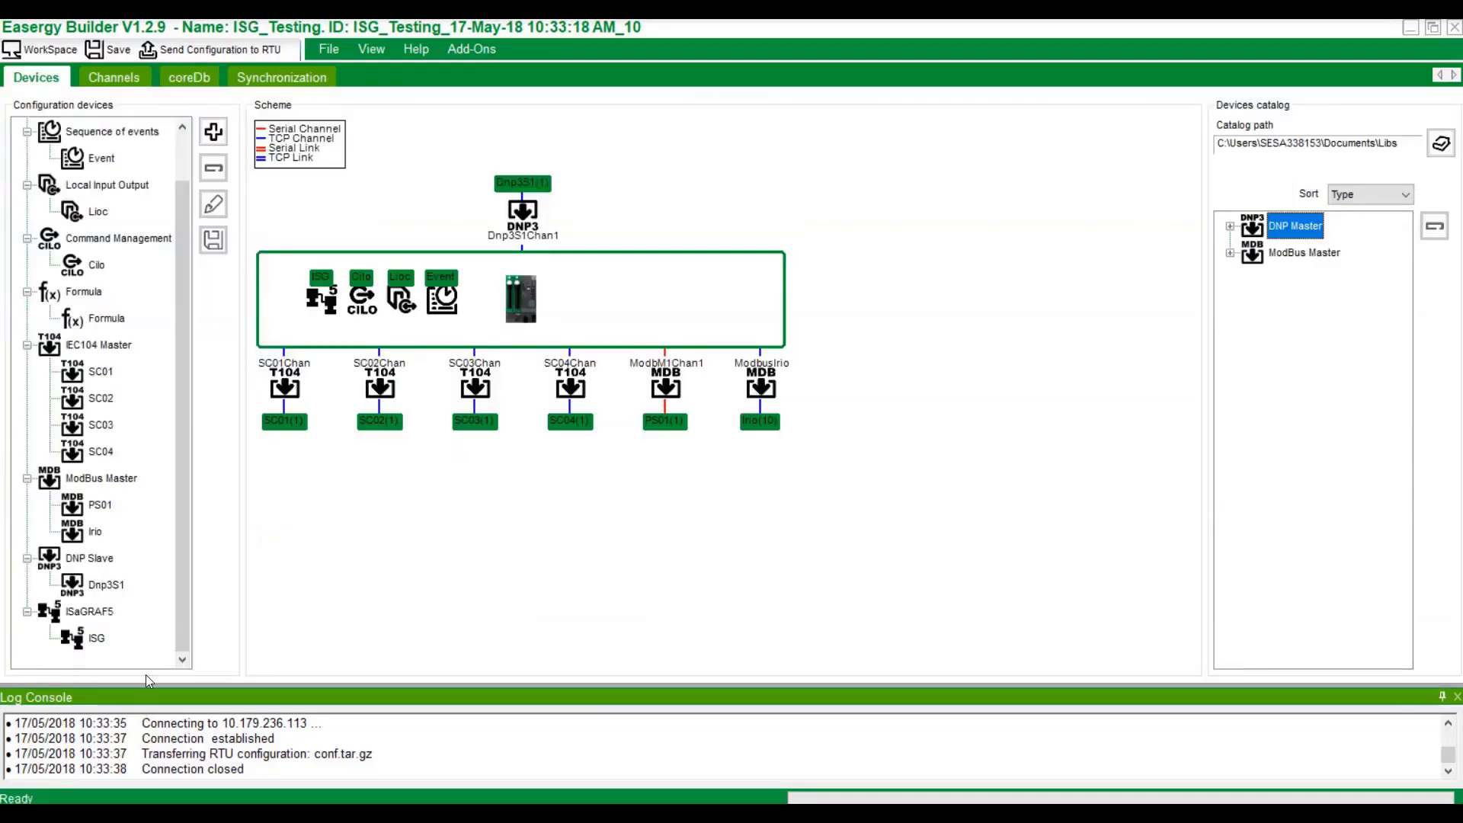
left_click(98, 638)
right_click(99, 640)
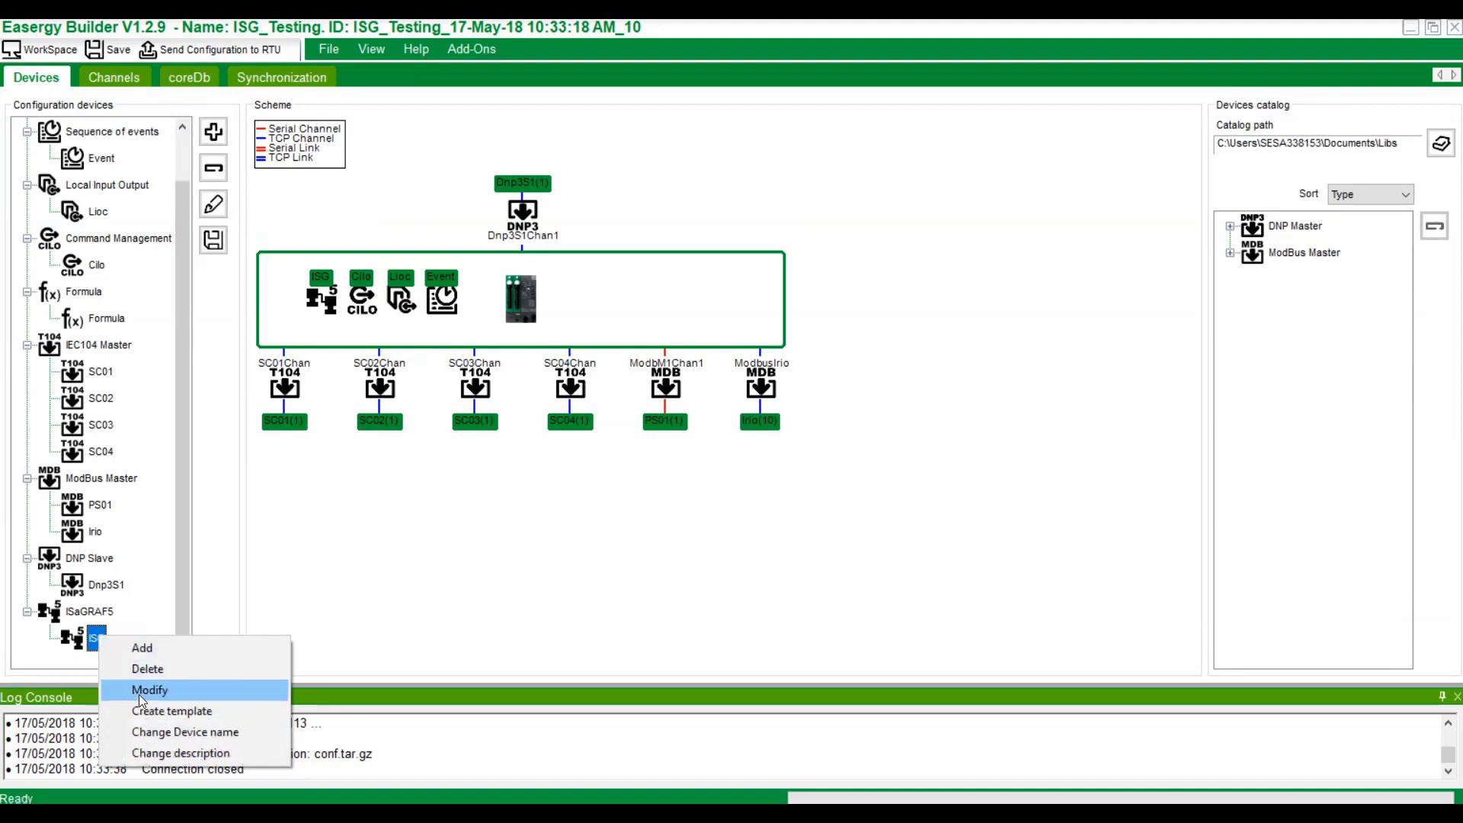
left_click(145, 691)
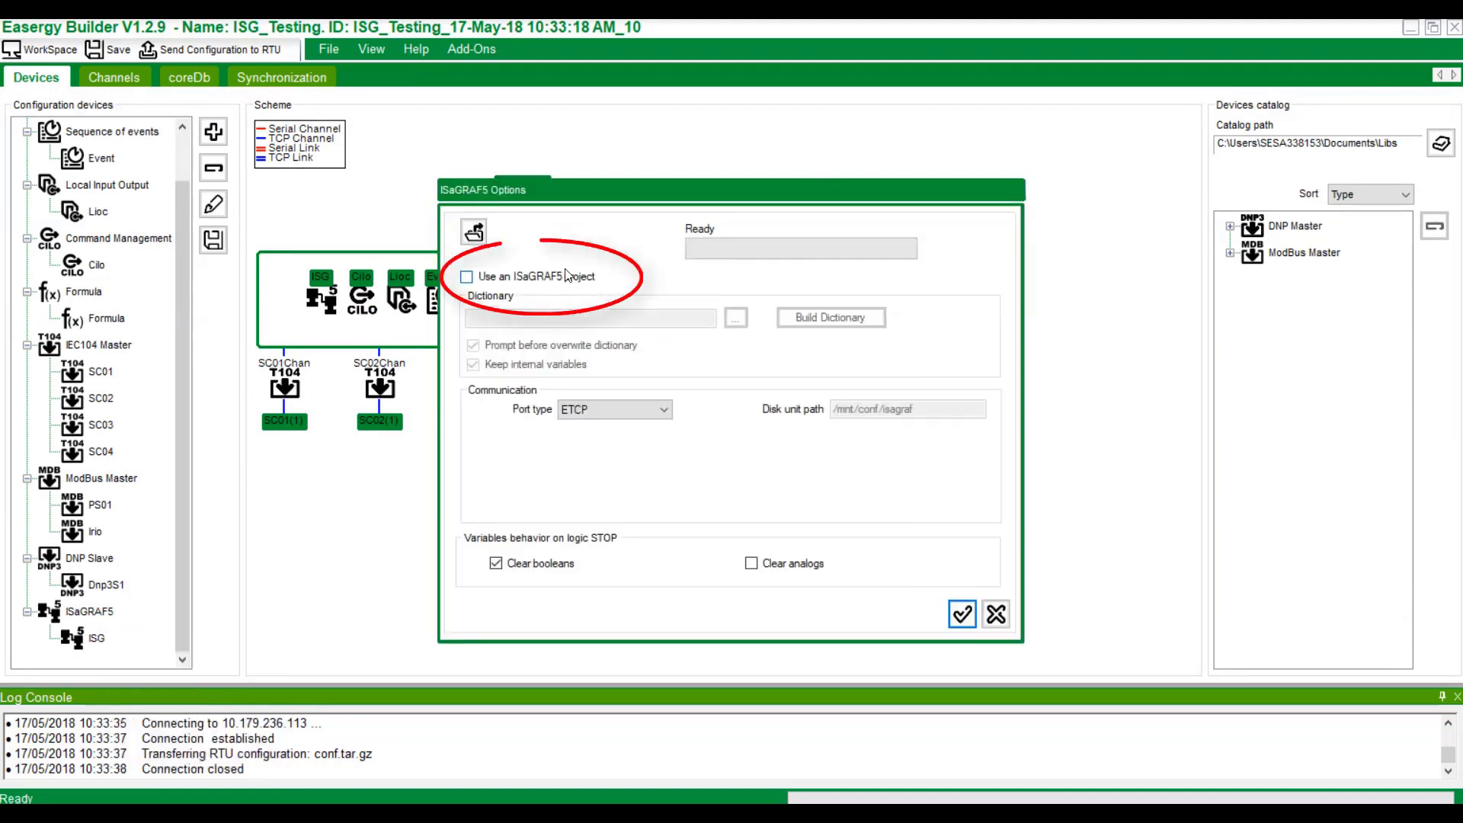
Enable the ISaGRAF5 project and choose H250's PrjLibrary.mdb as the dictionary source.
left_click(568, 276)
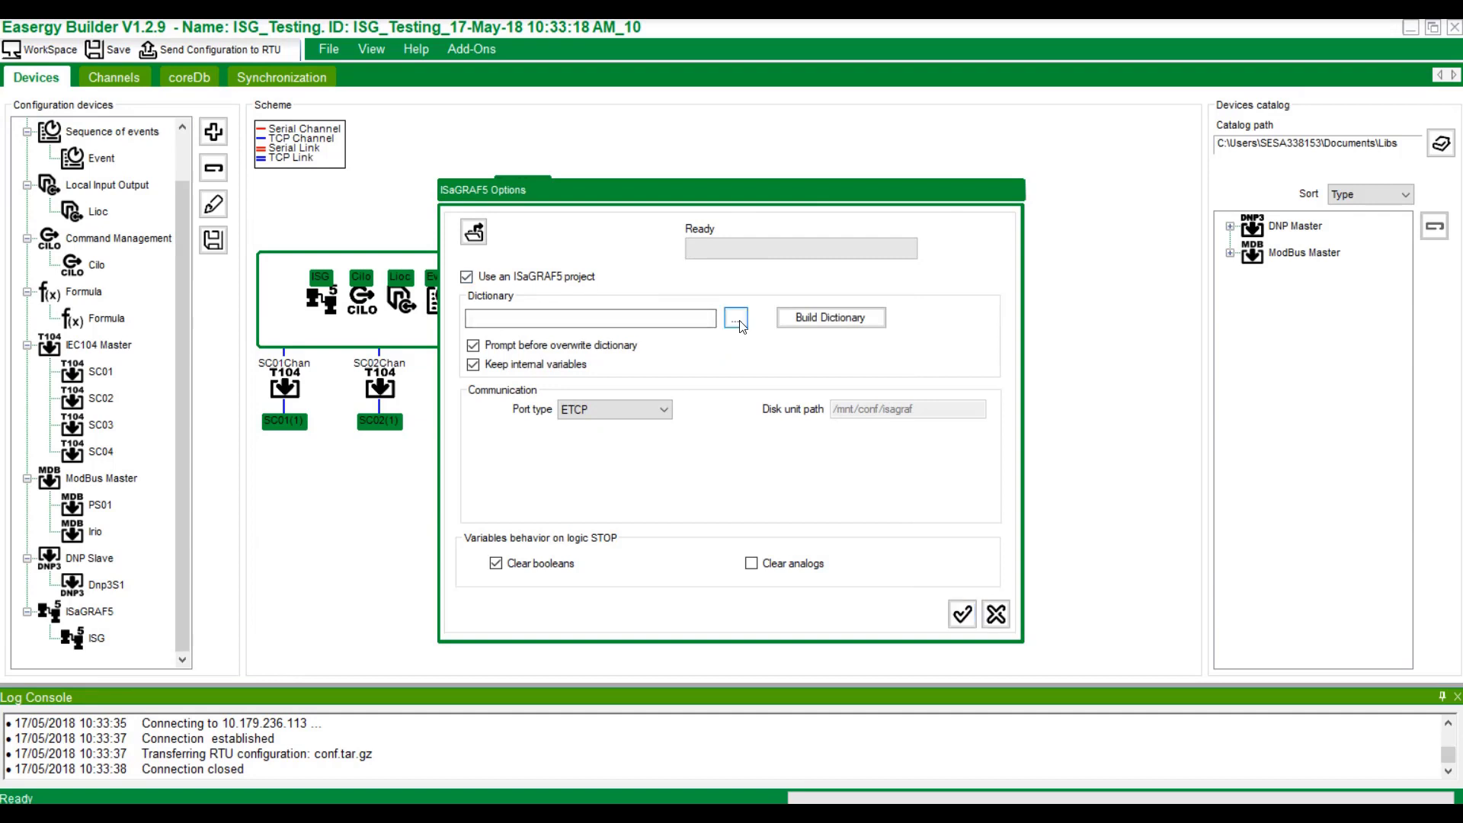
left_click(737, 320)
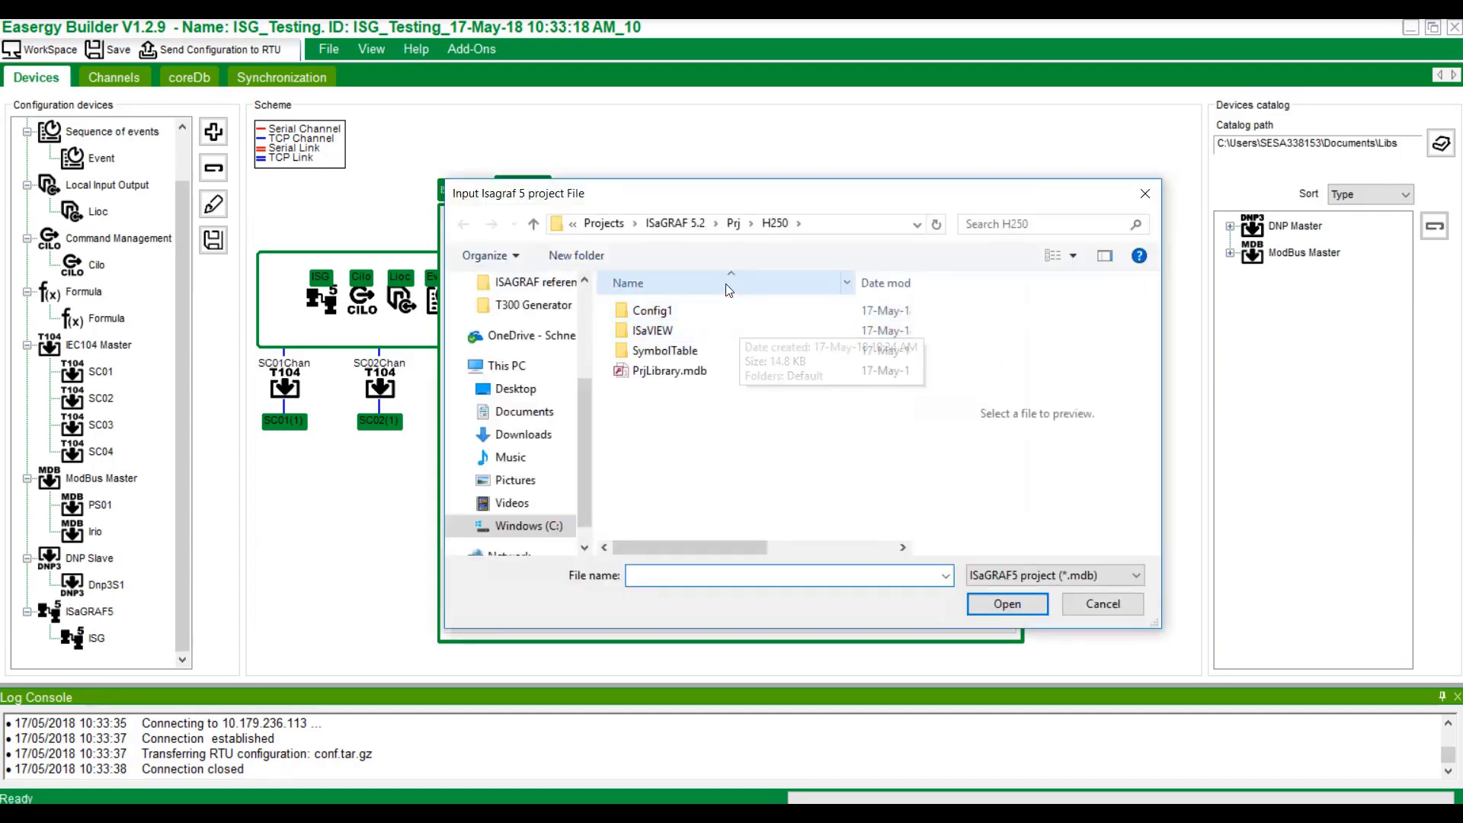
left_click(857, 223)
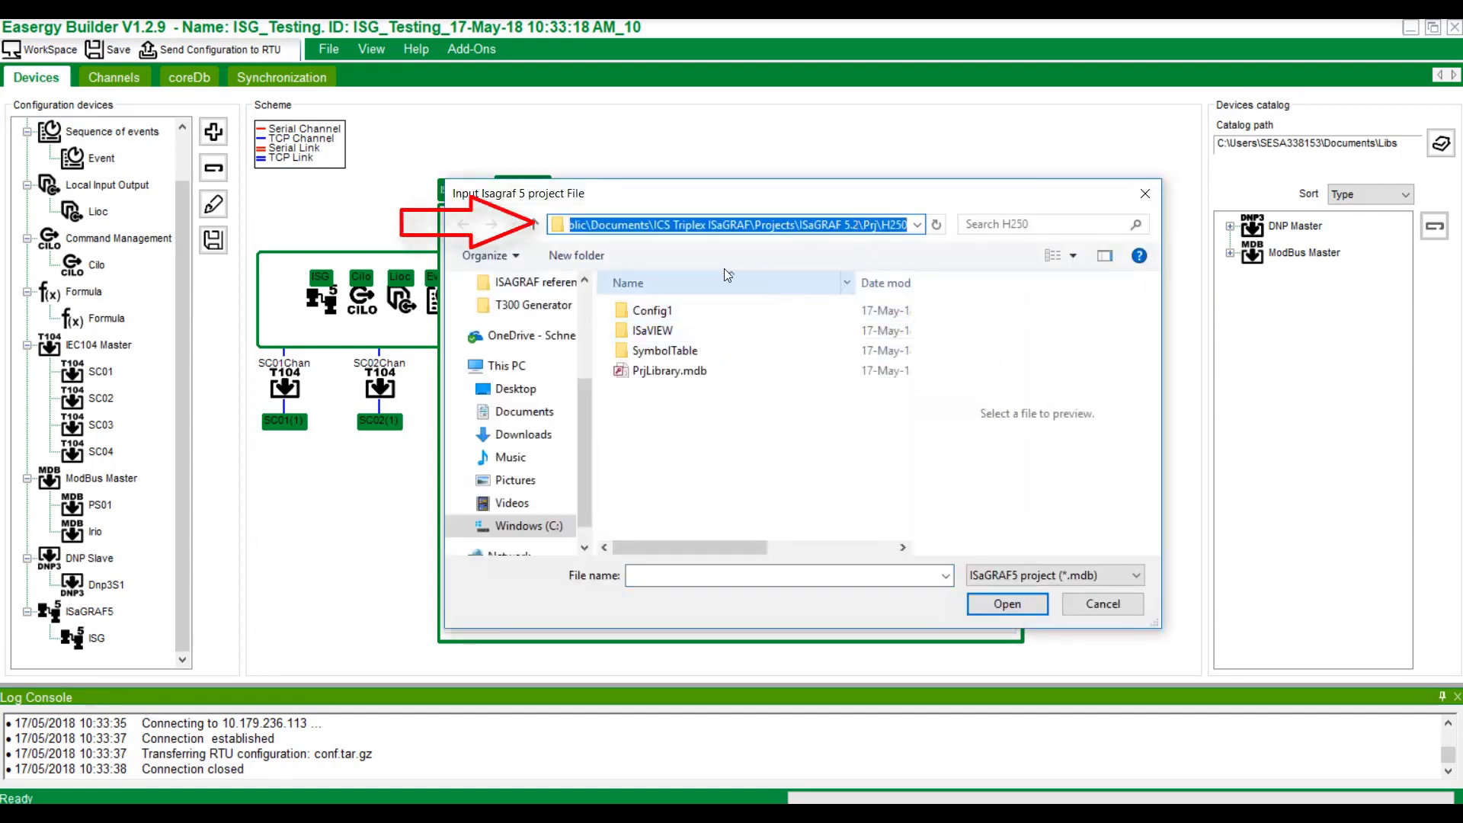
left_click(667, 370)
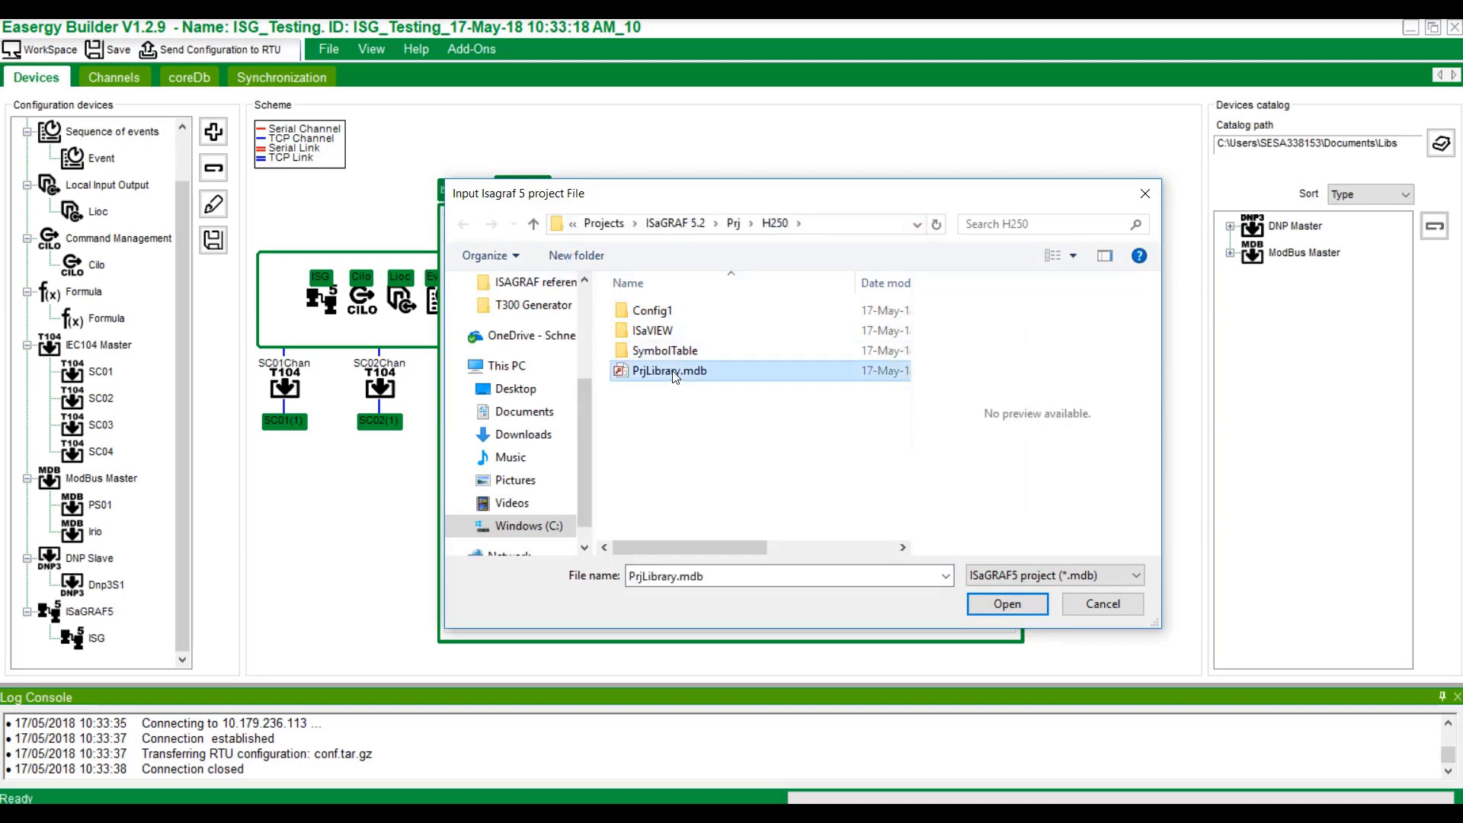
left_click(991, 607)
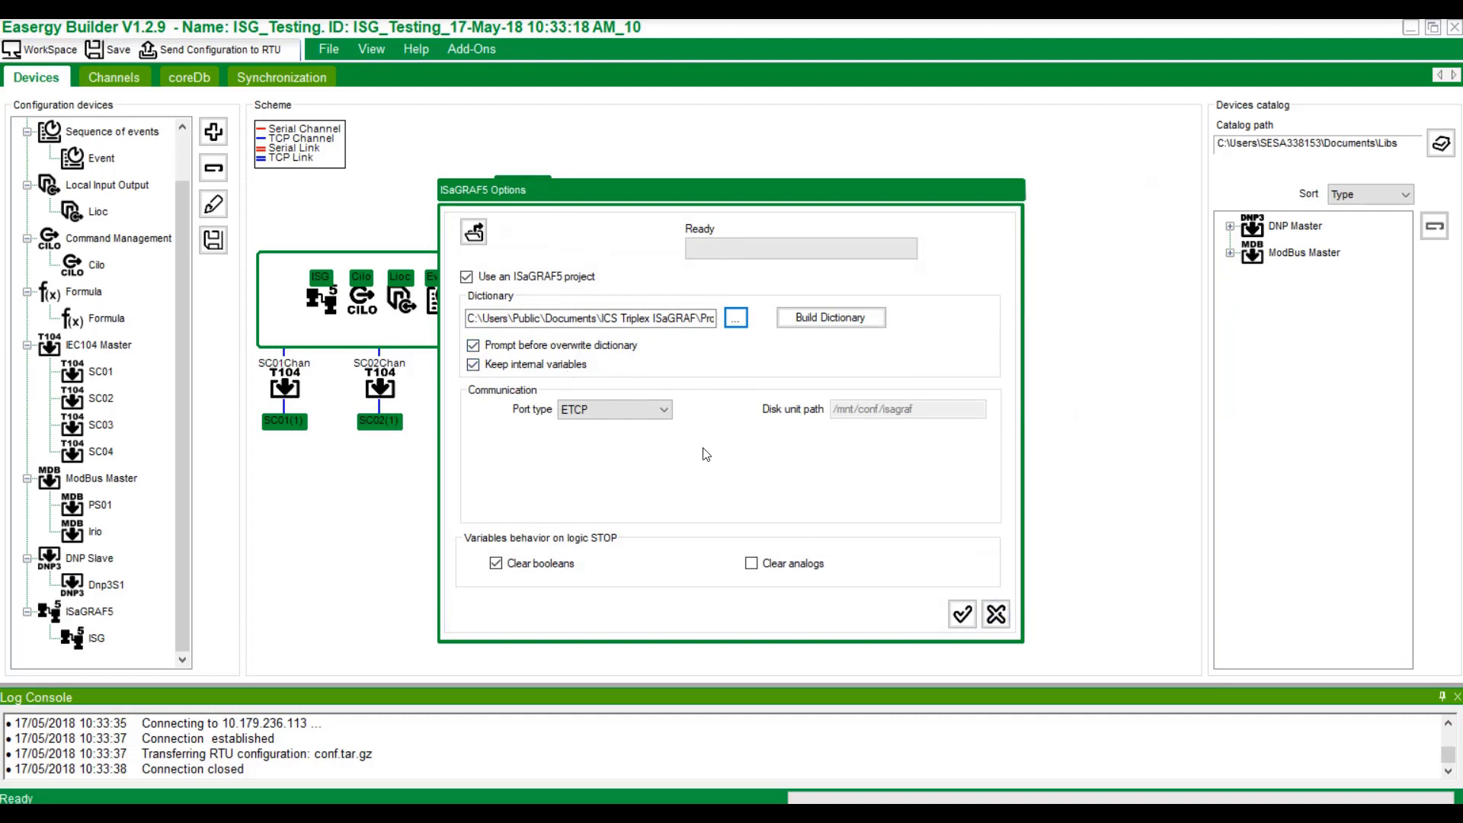
Rebuild the project dictionary, overwriting the existing one, and add a new target.
left_click(849, 321)
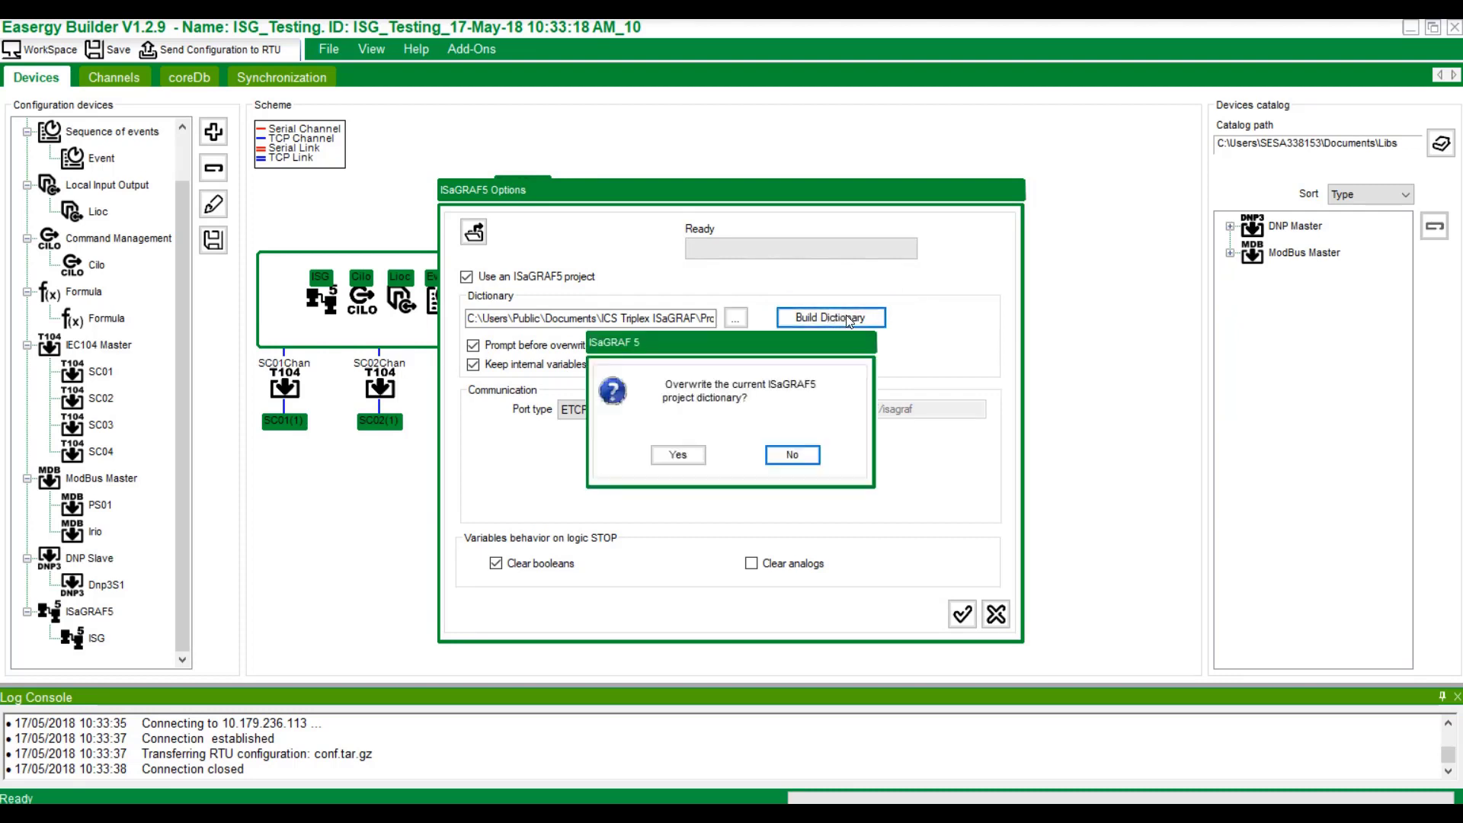
left_click(678, 455)
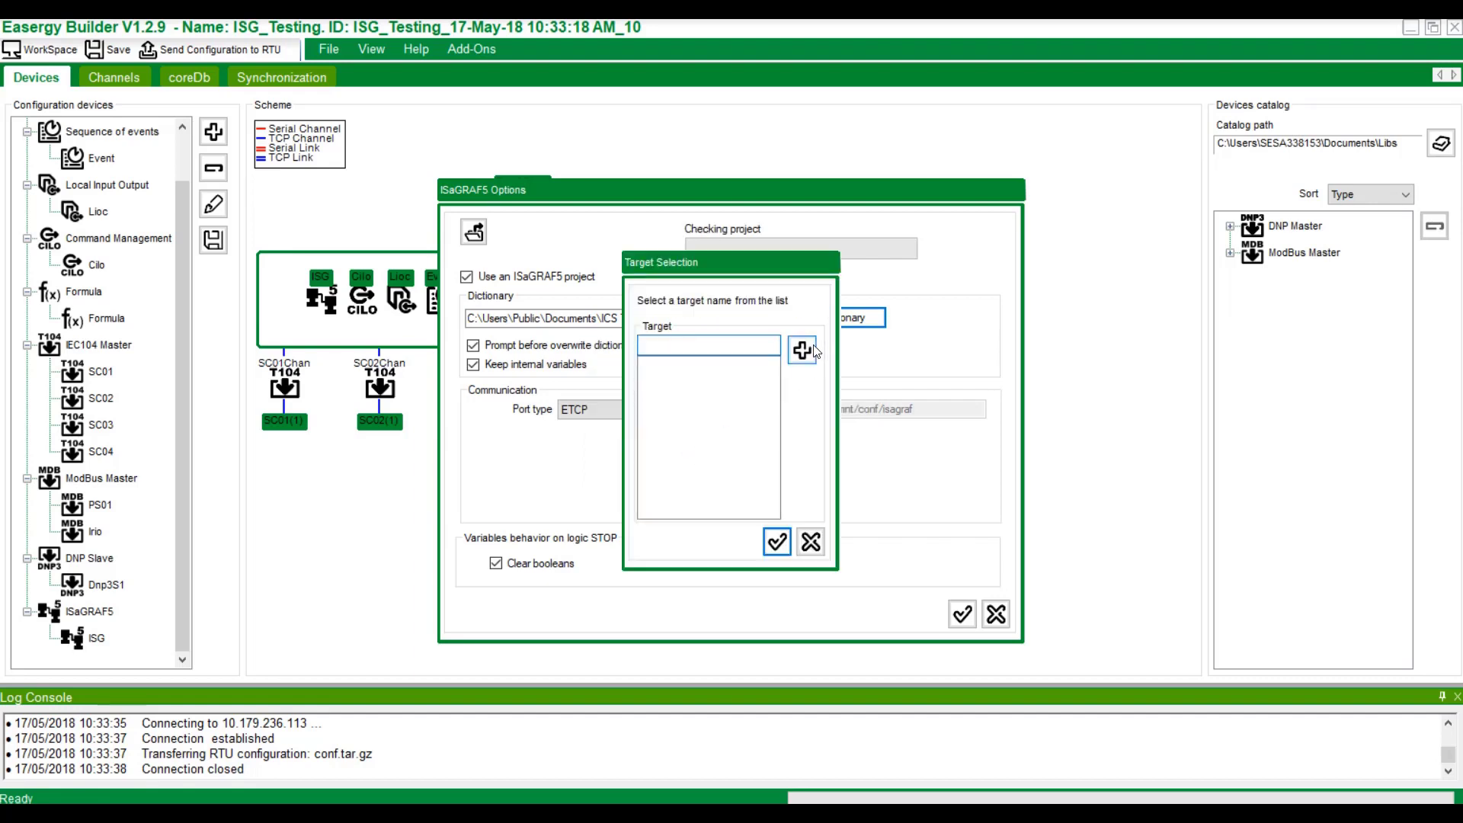
left_click(804, 350)
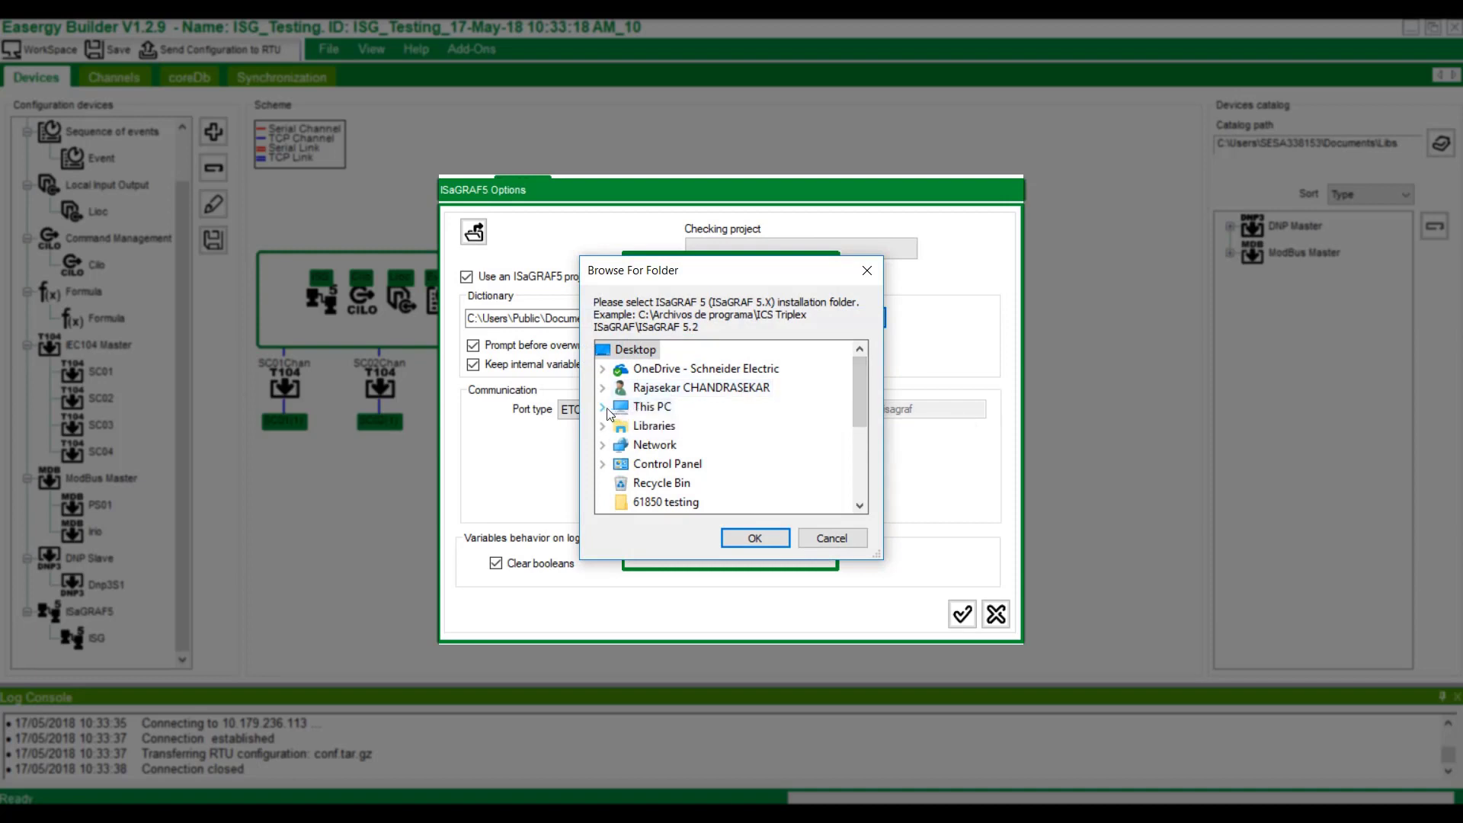
Set the installation folder to Program Files (x86)\ICS Triplex ISaGRAF\ISaGRAF 5.2.
left_click(602, 406)
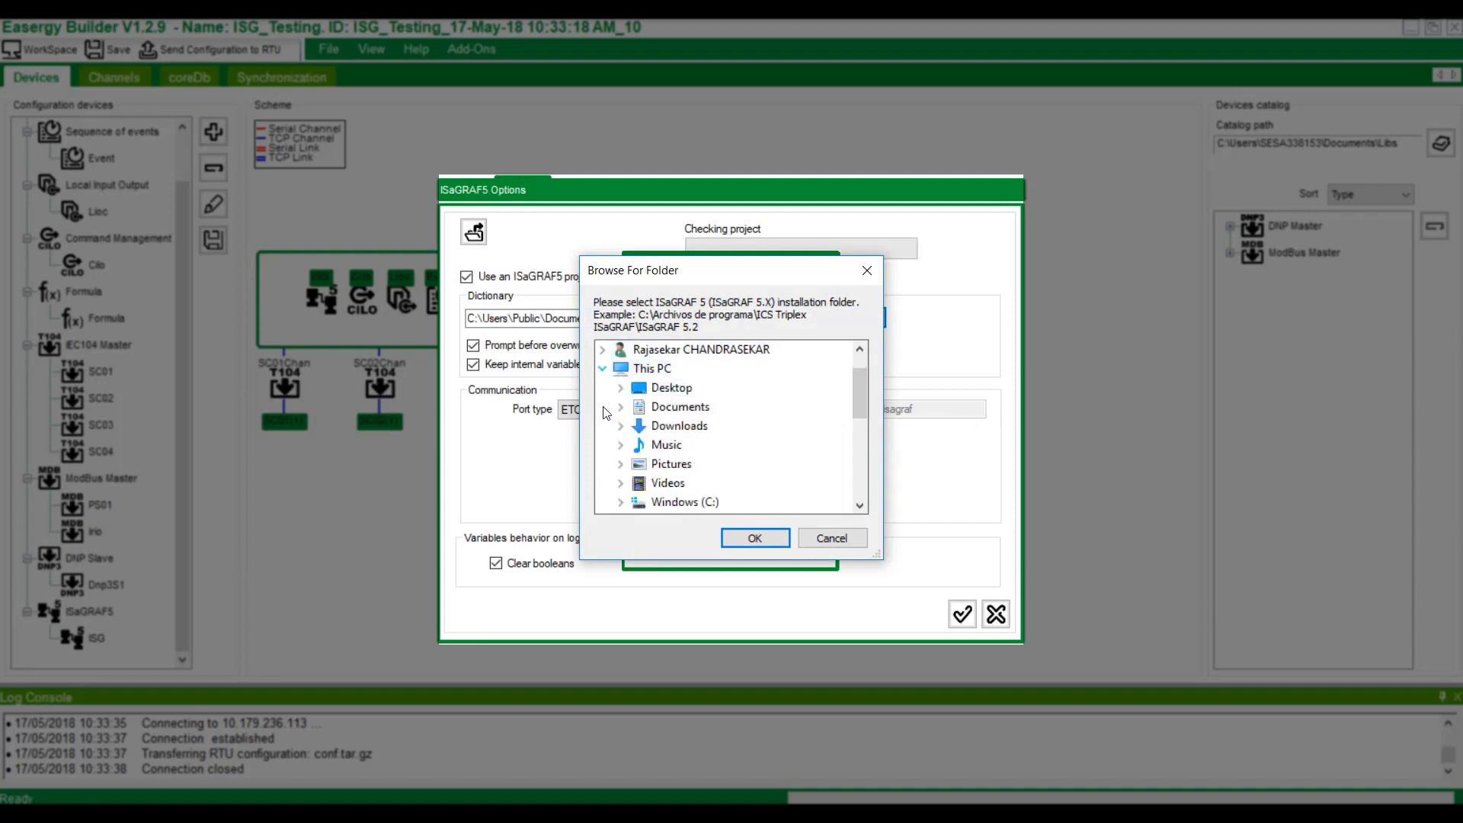
left_click(620, 501)
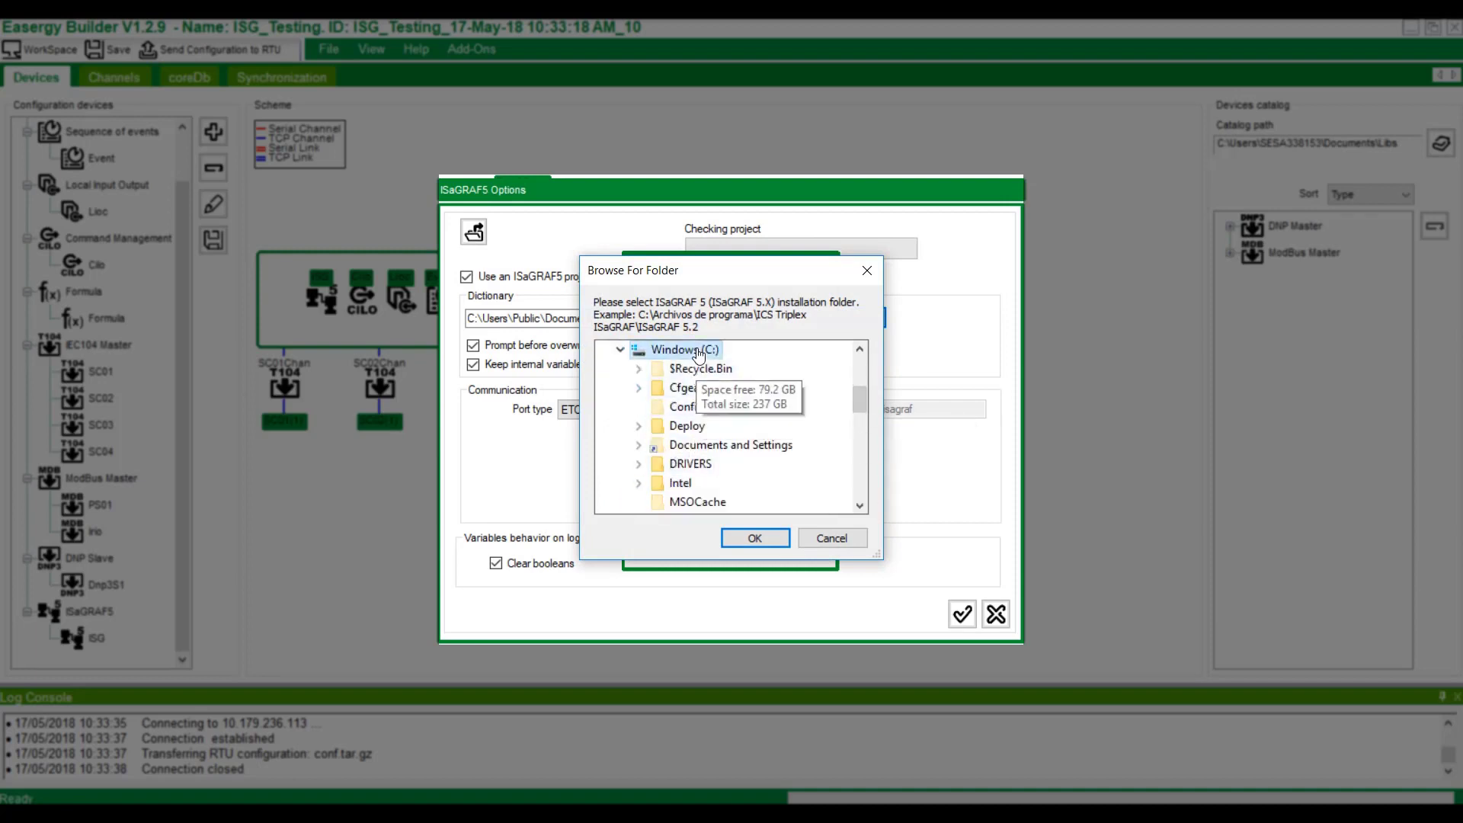
scroll(712, 484, "down", 2)
scroll(712, 484, "down", 1)
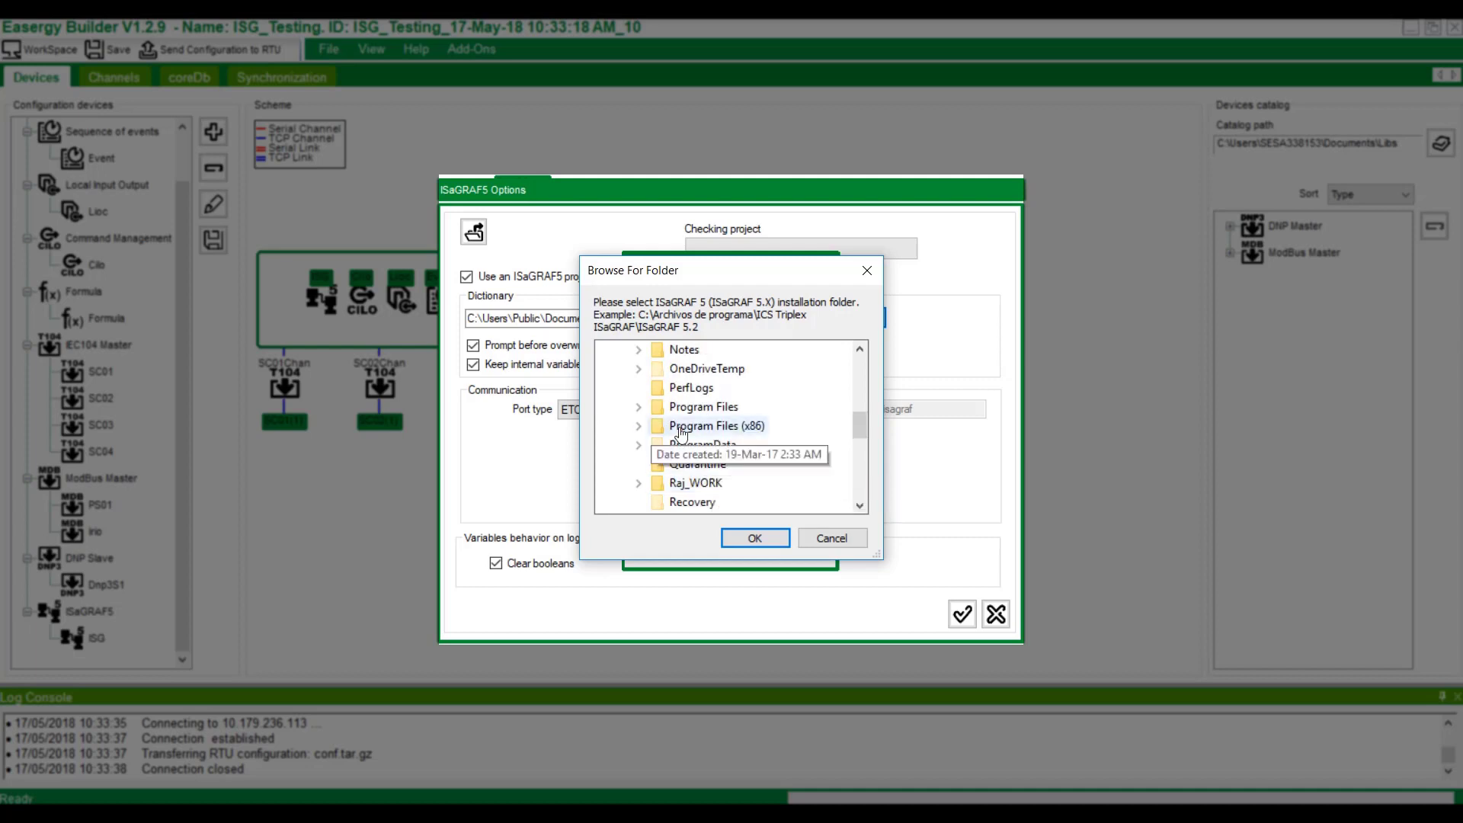
double_click(713, 425)
scroll(727, 448, "down", 1)
scroll(729, 449, "down", 3)
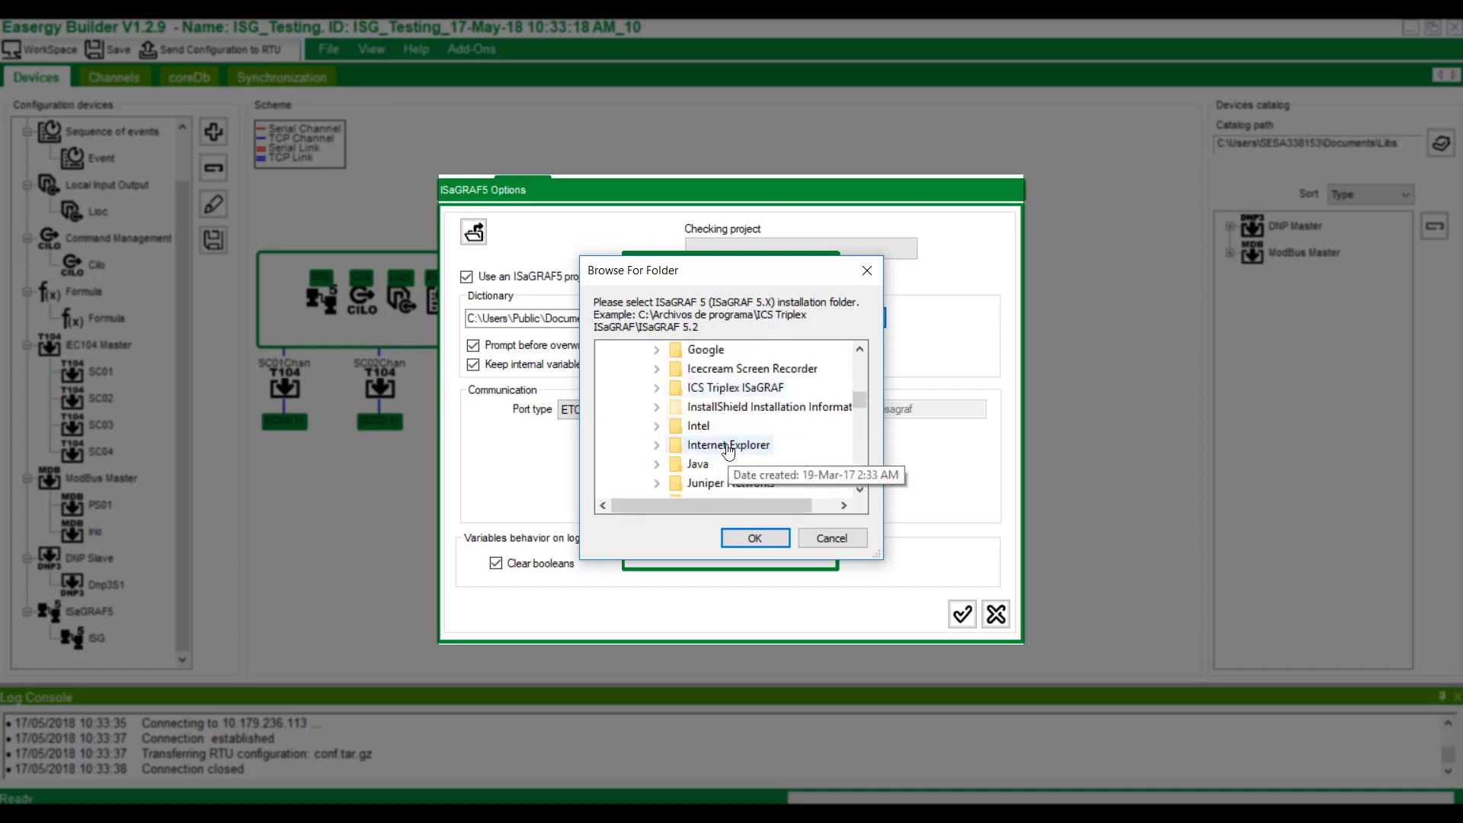
left_click(749, 390)
double_click(749, 389)
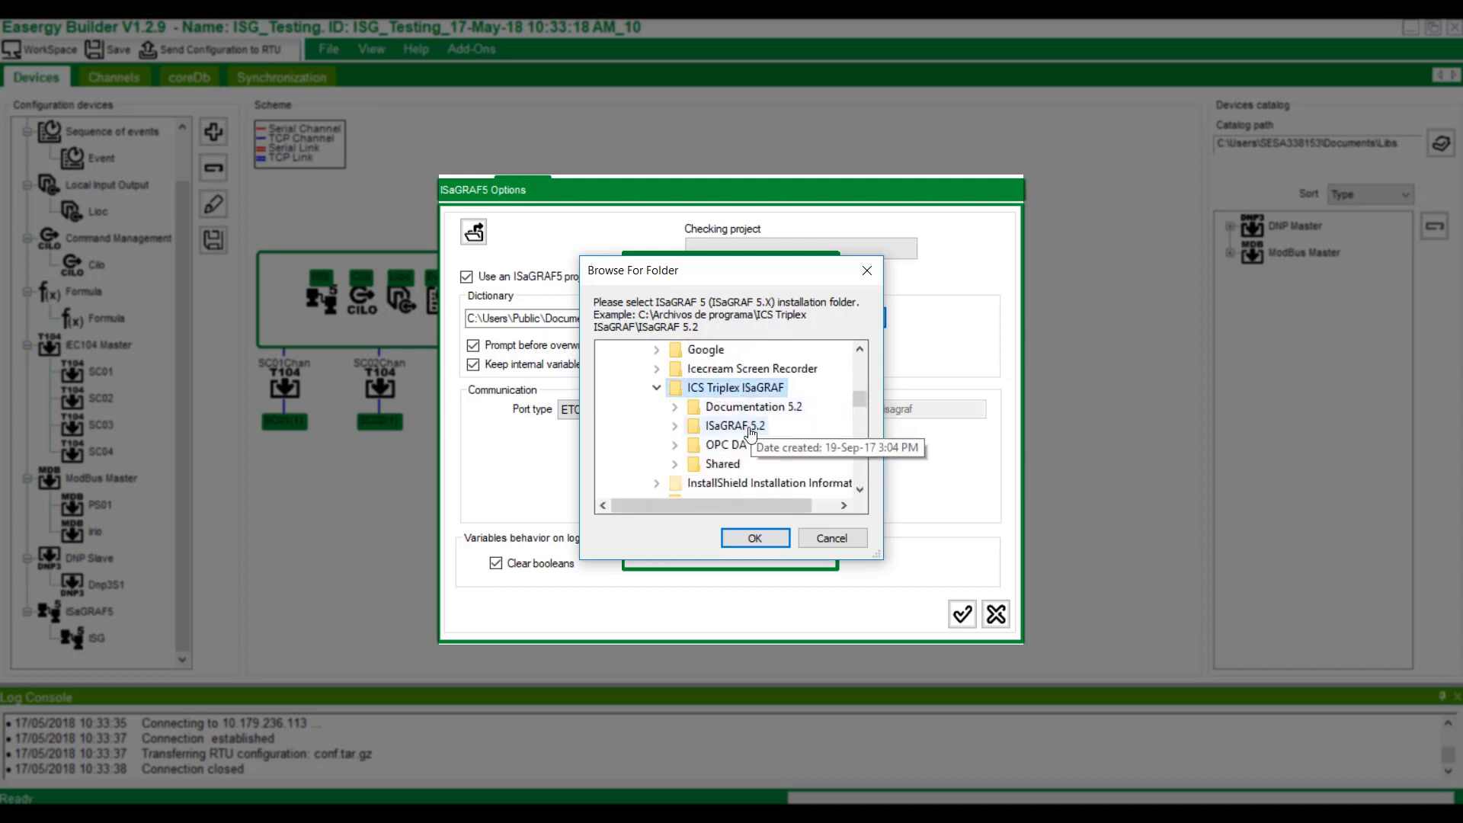
double_click(735, 426)
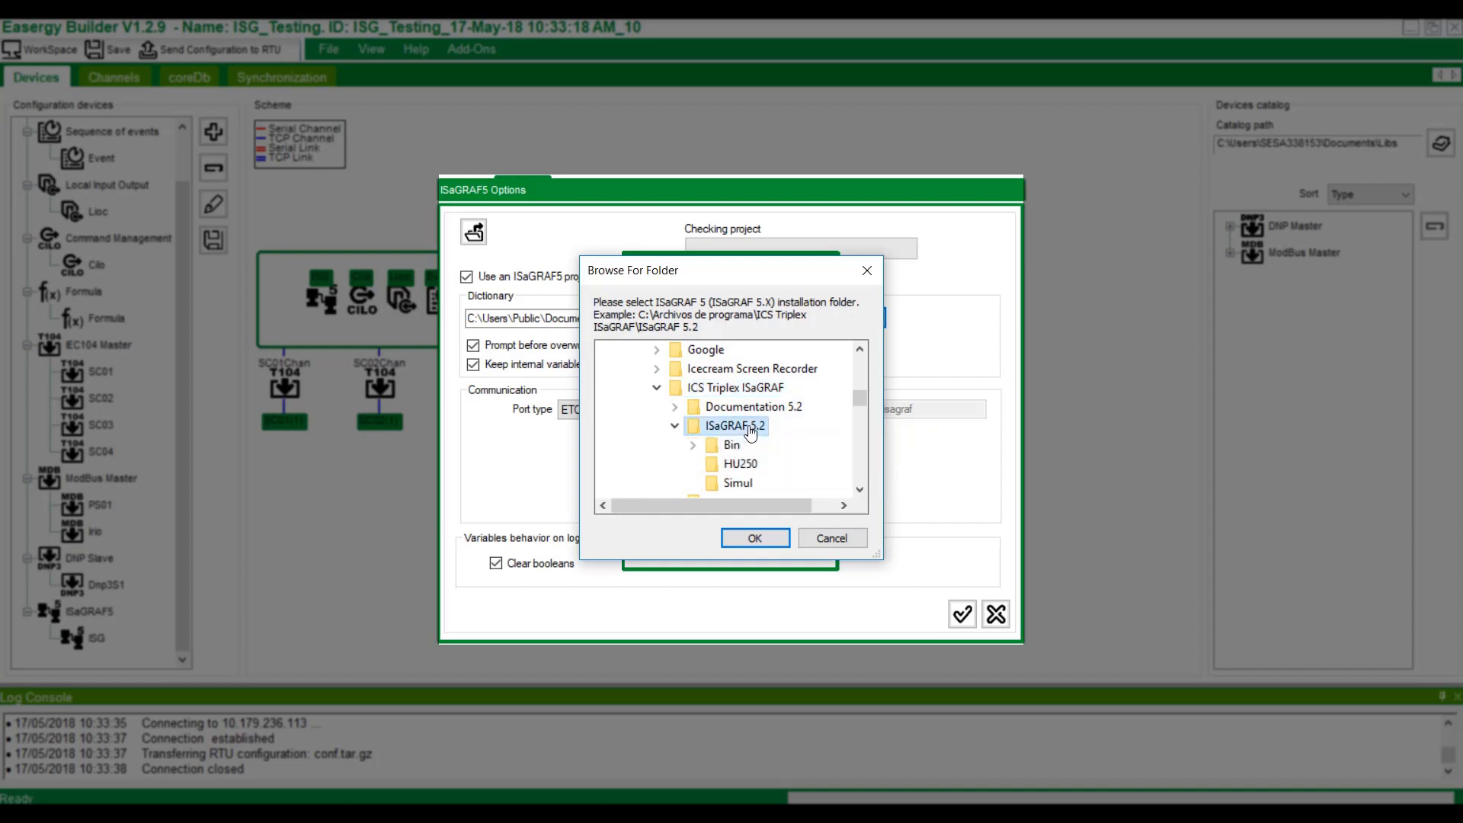
left_click(751, 538)
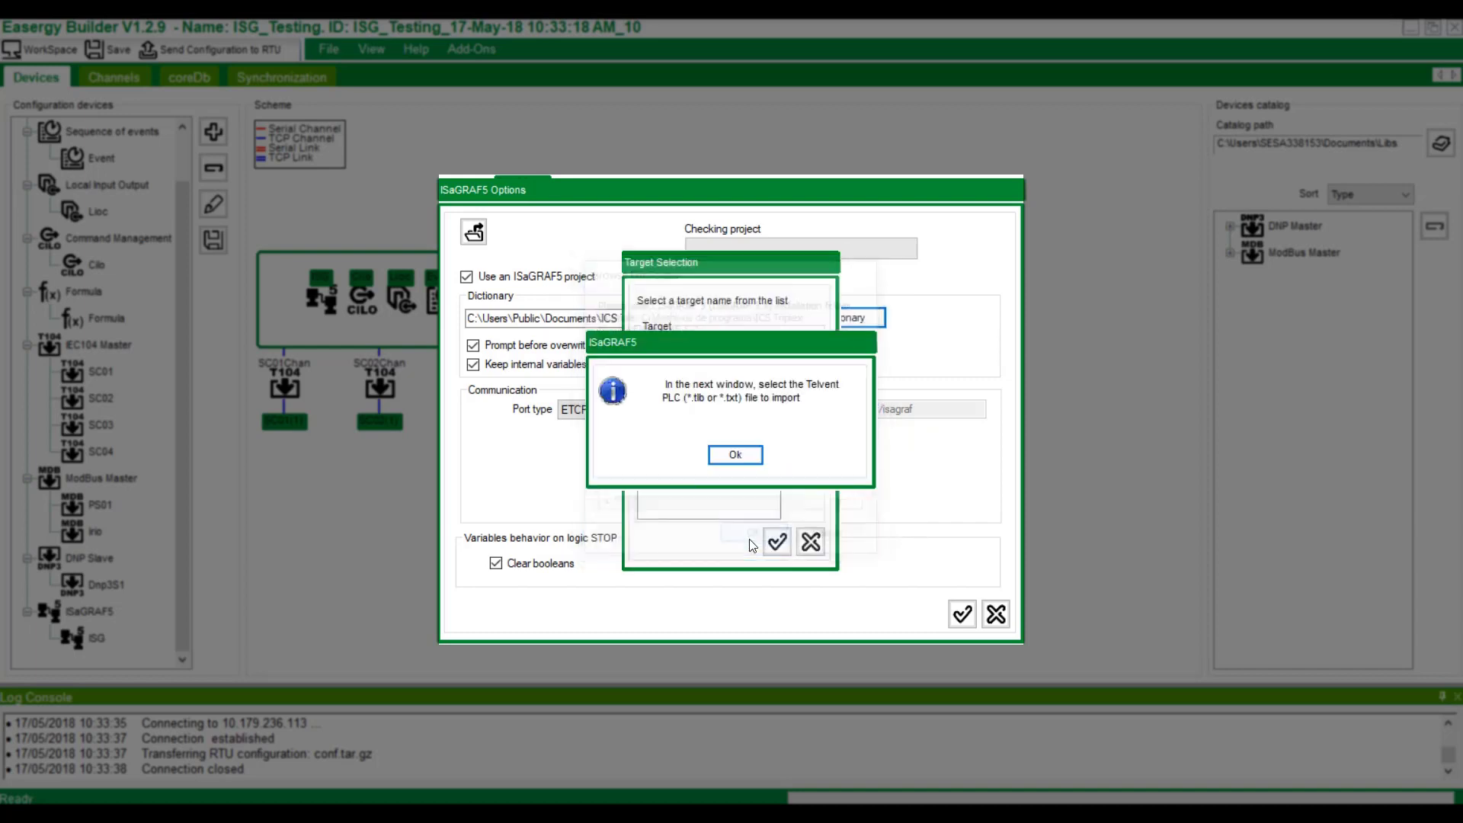
Import HU250.tdb from the Desktop's Isagraf folder as the PLC definition.
left_click(735, 455)
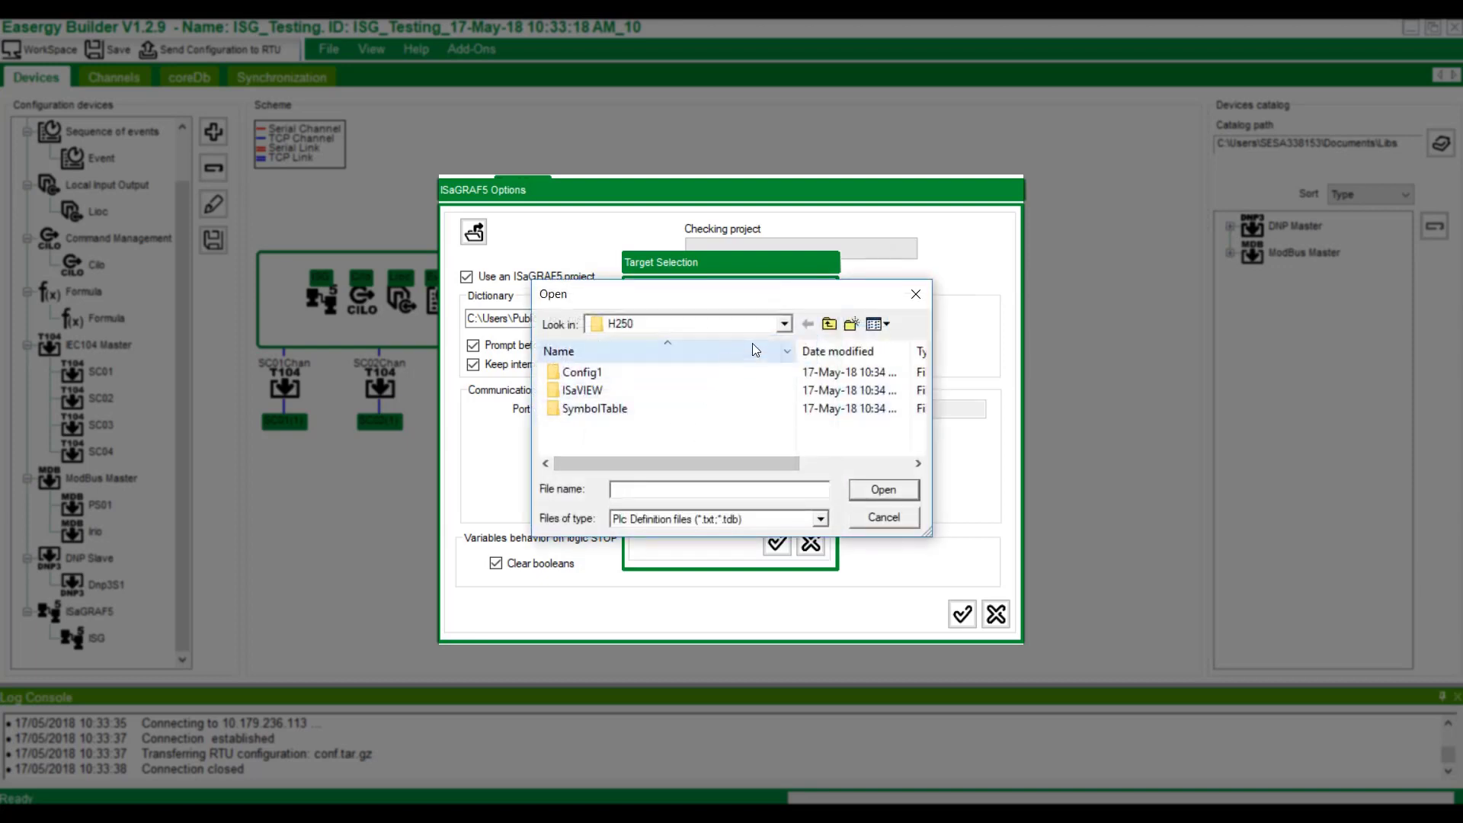
left_click(784, 324)
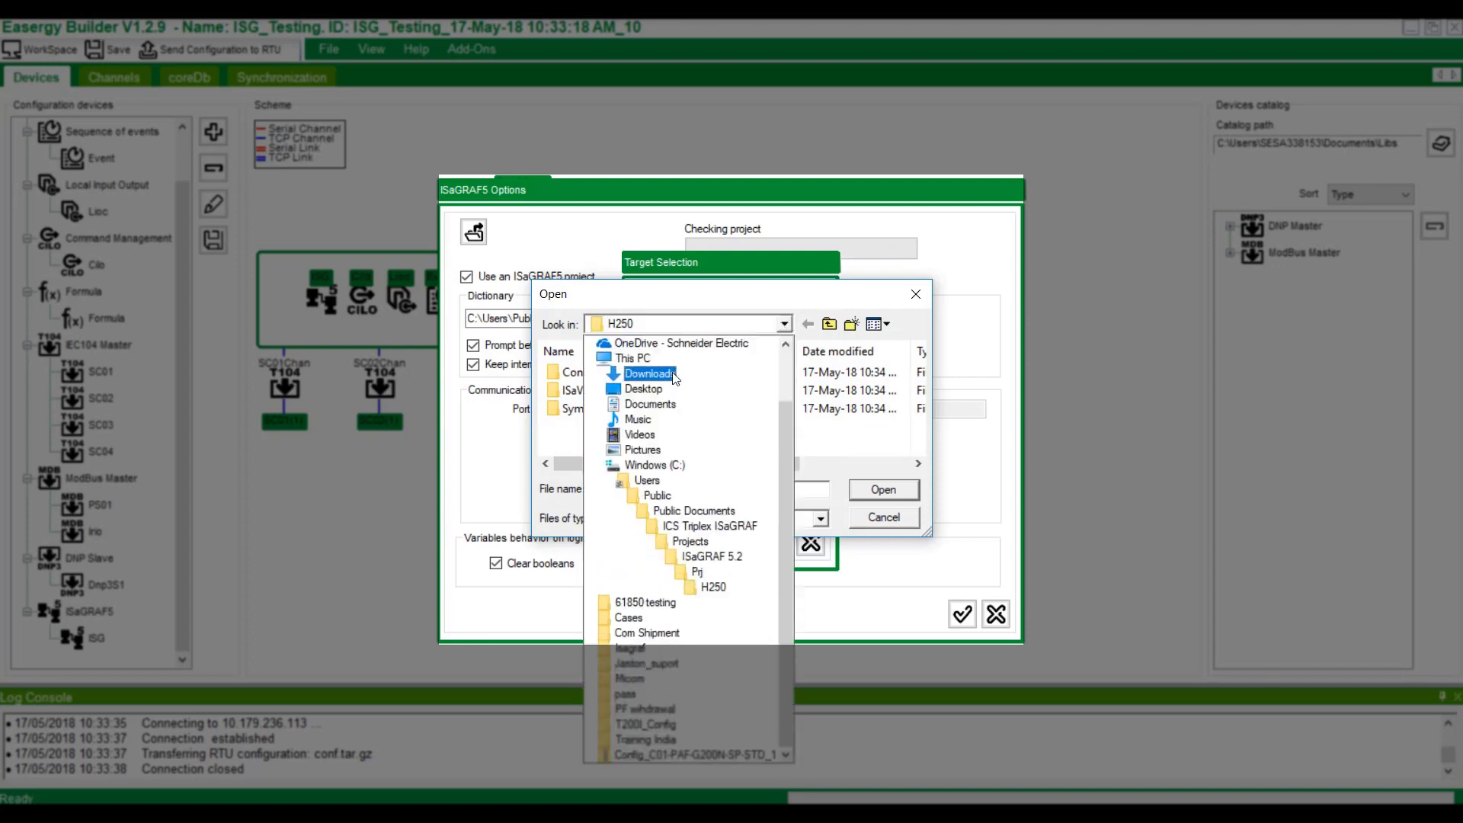
left_click(644, 389)
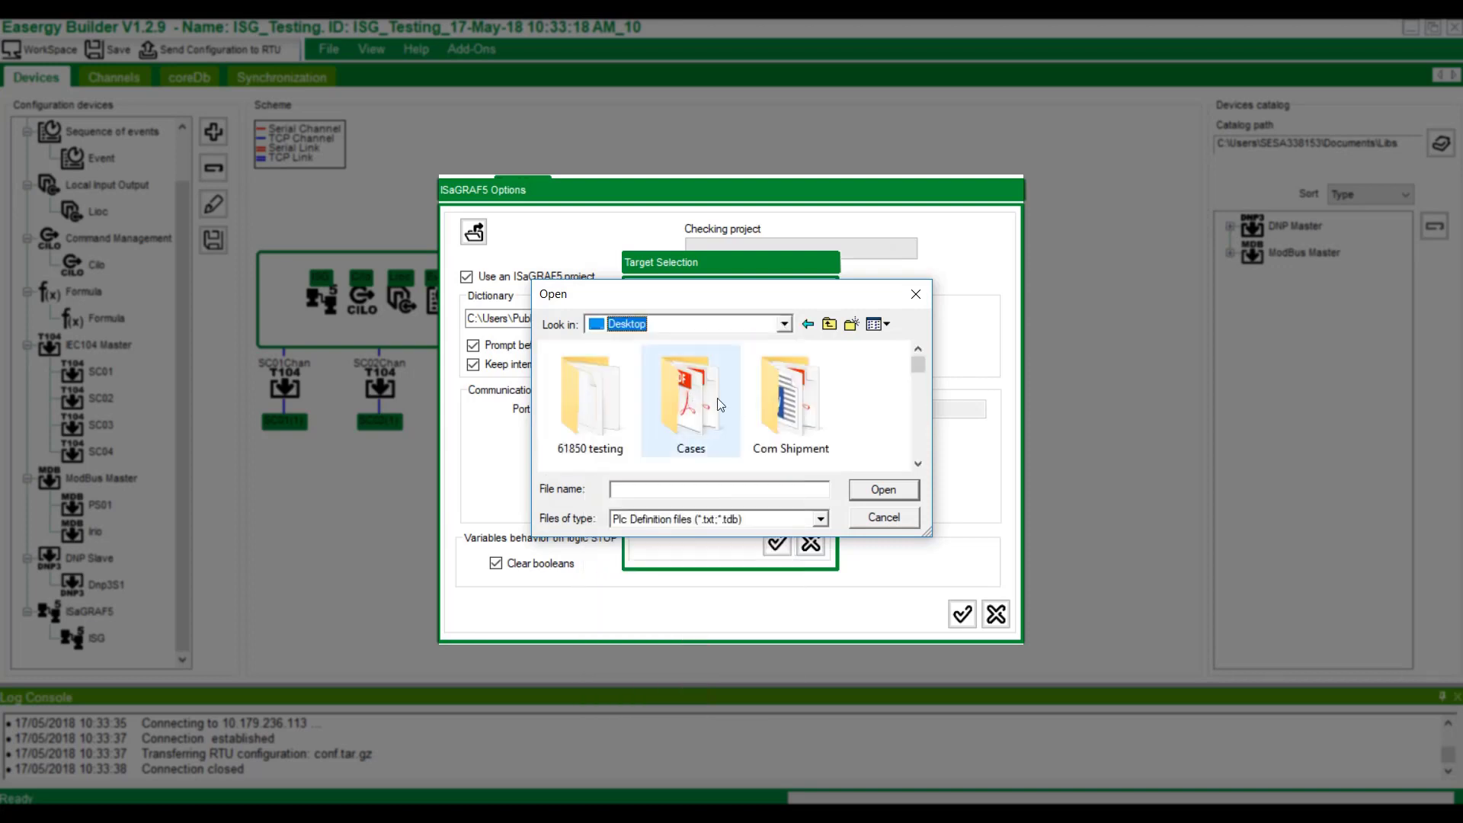
scroll(621, 425, "down", 3)
double_click(614, 373)
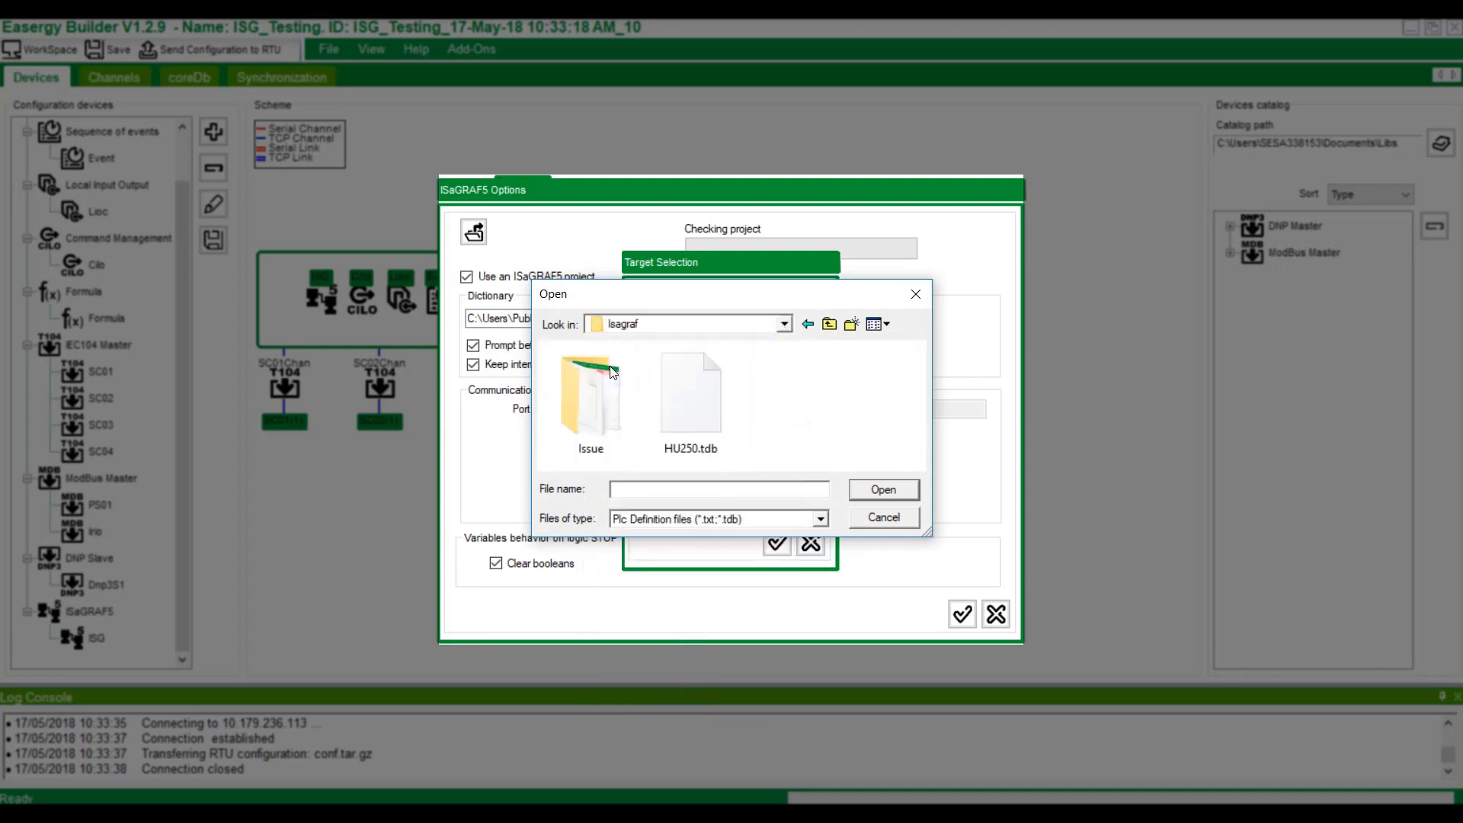
left_click(695, 394)
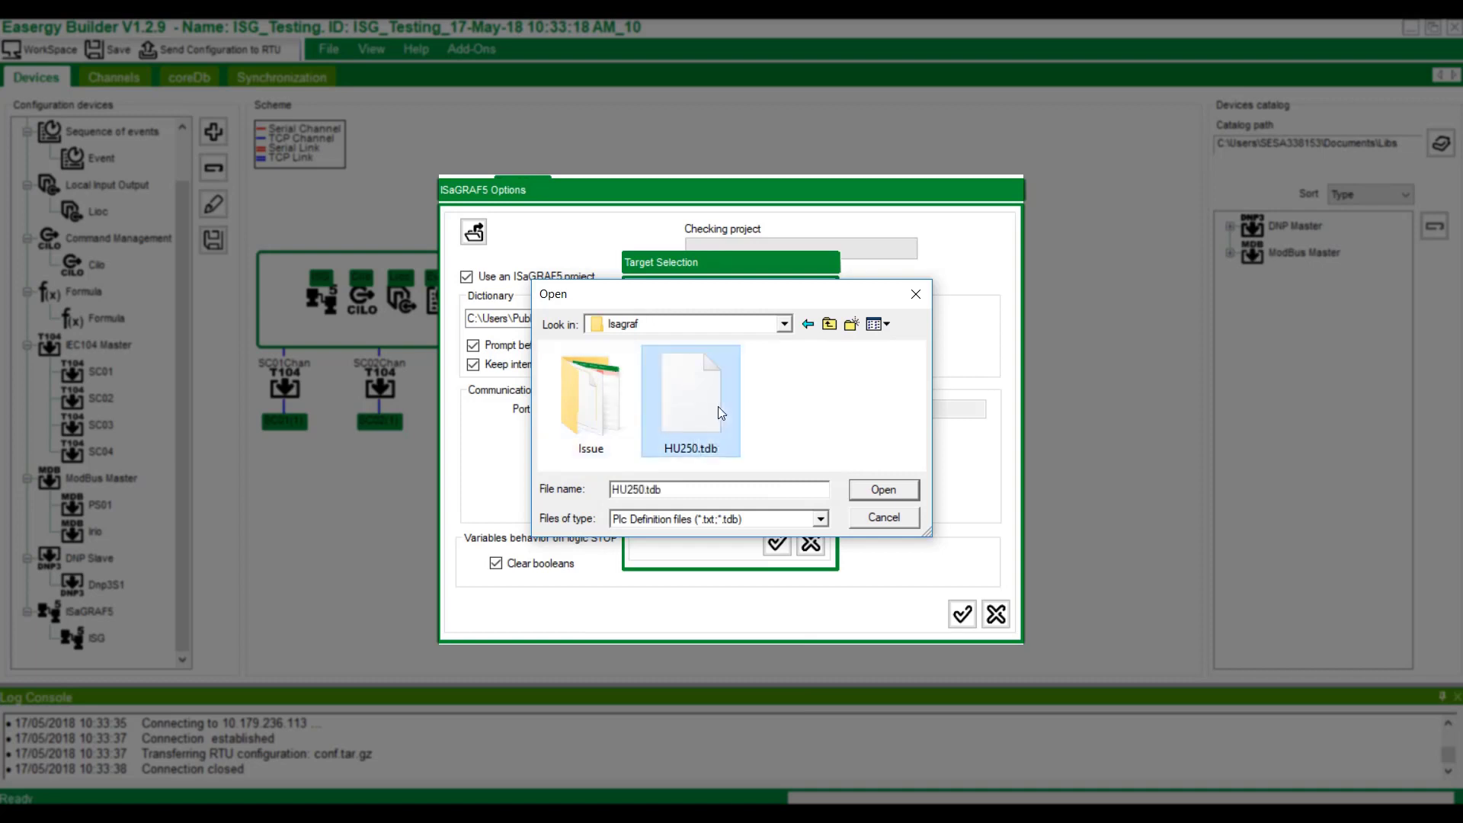
left_click(886, 492)
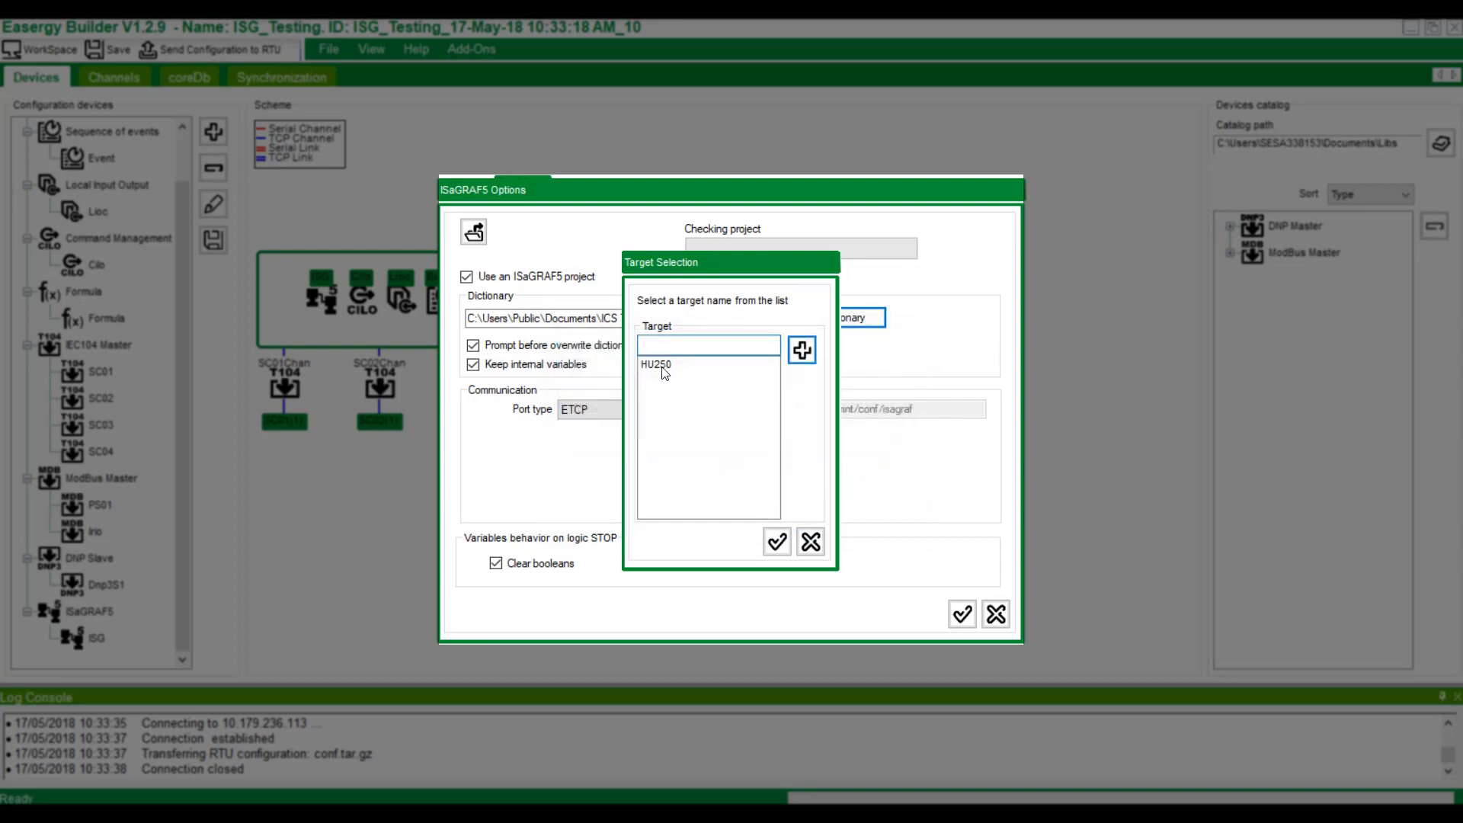
Choose HU250 as the target with existing configuration Config1, and accept the ISaGRAF5 options.
left_click(664, 369)
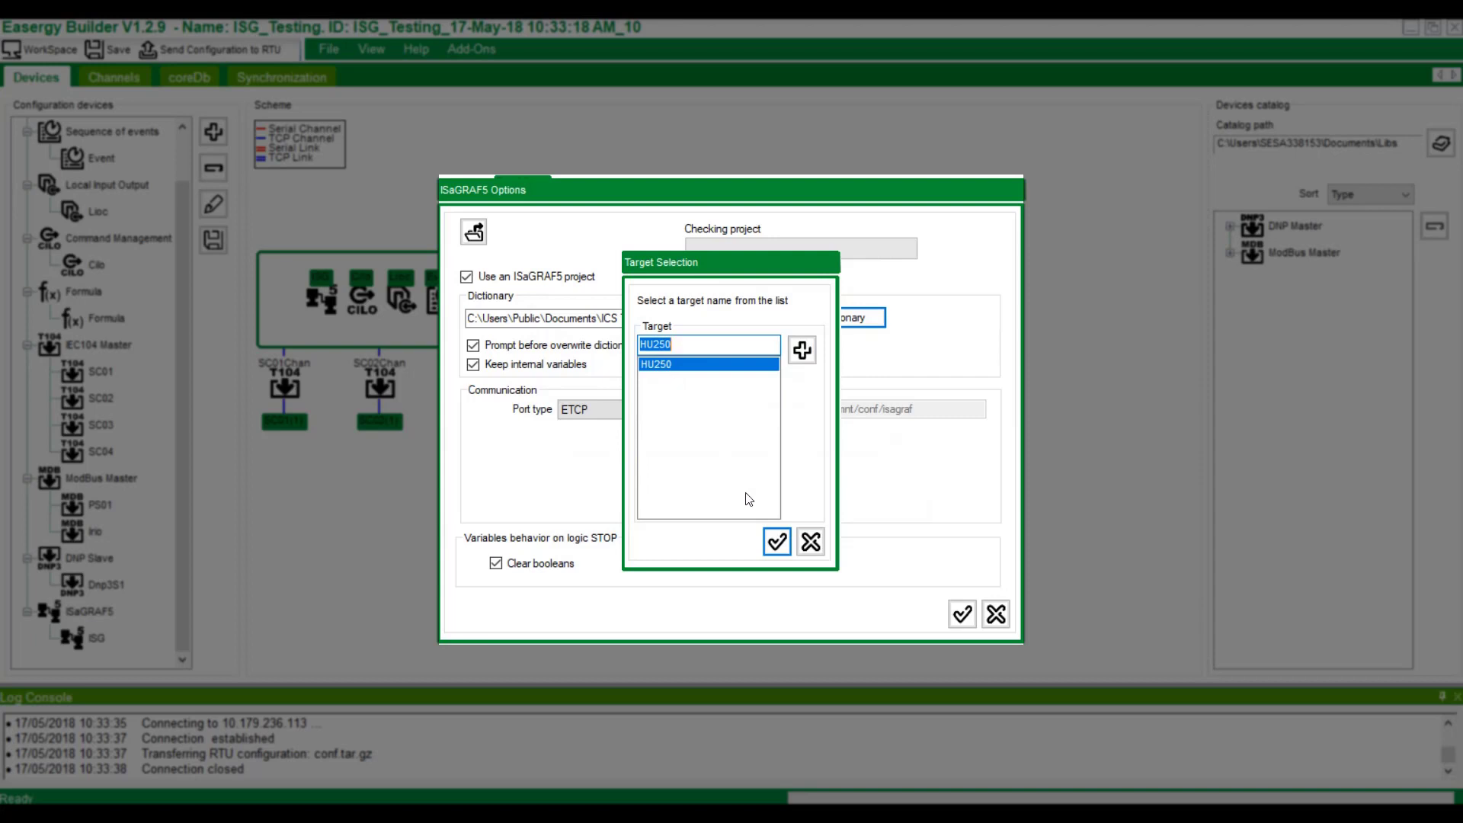
left_click(778, 542)
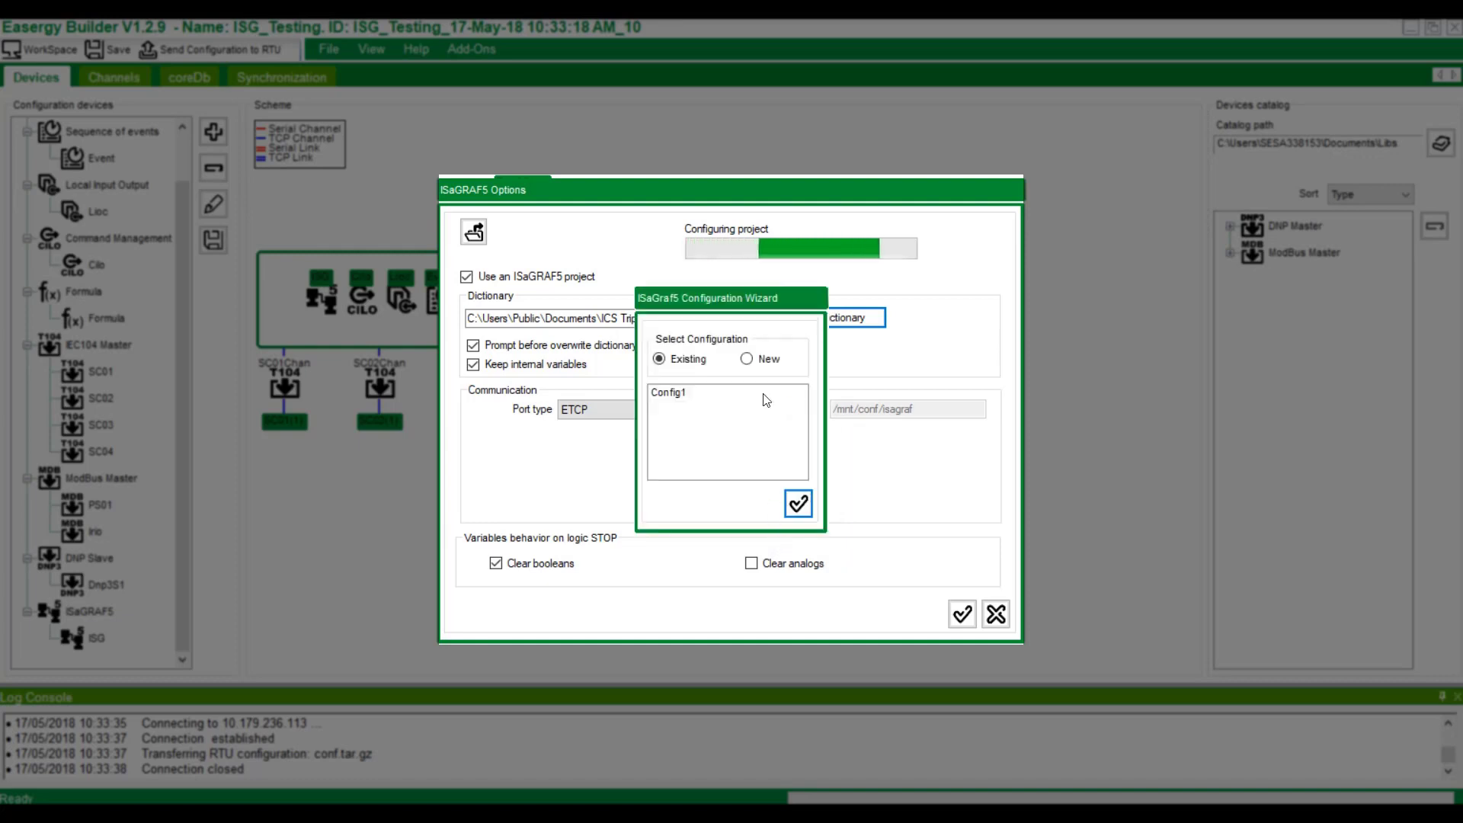
left_click(671, 392)
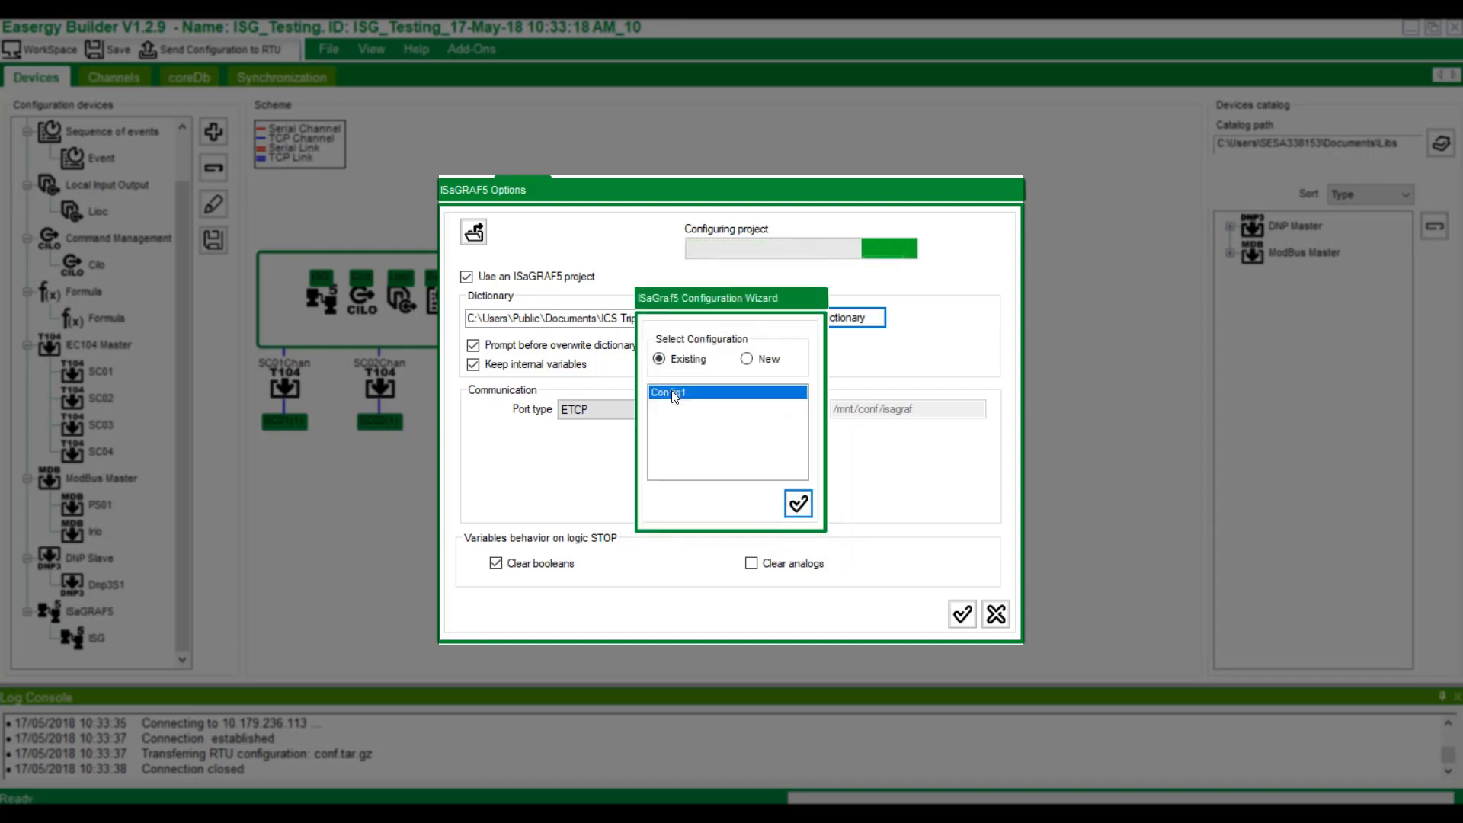
left_click(798, 504)
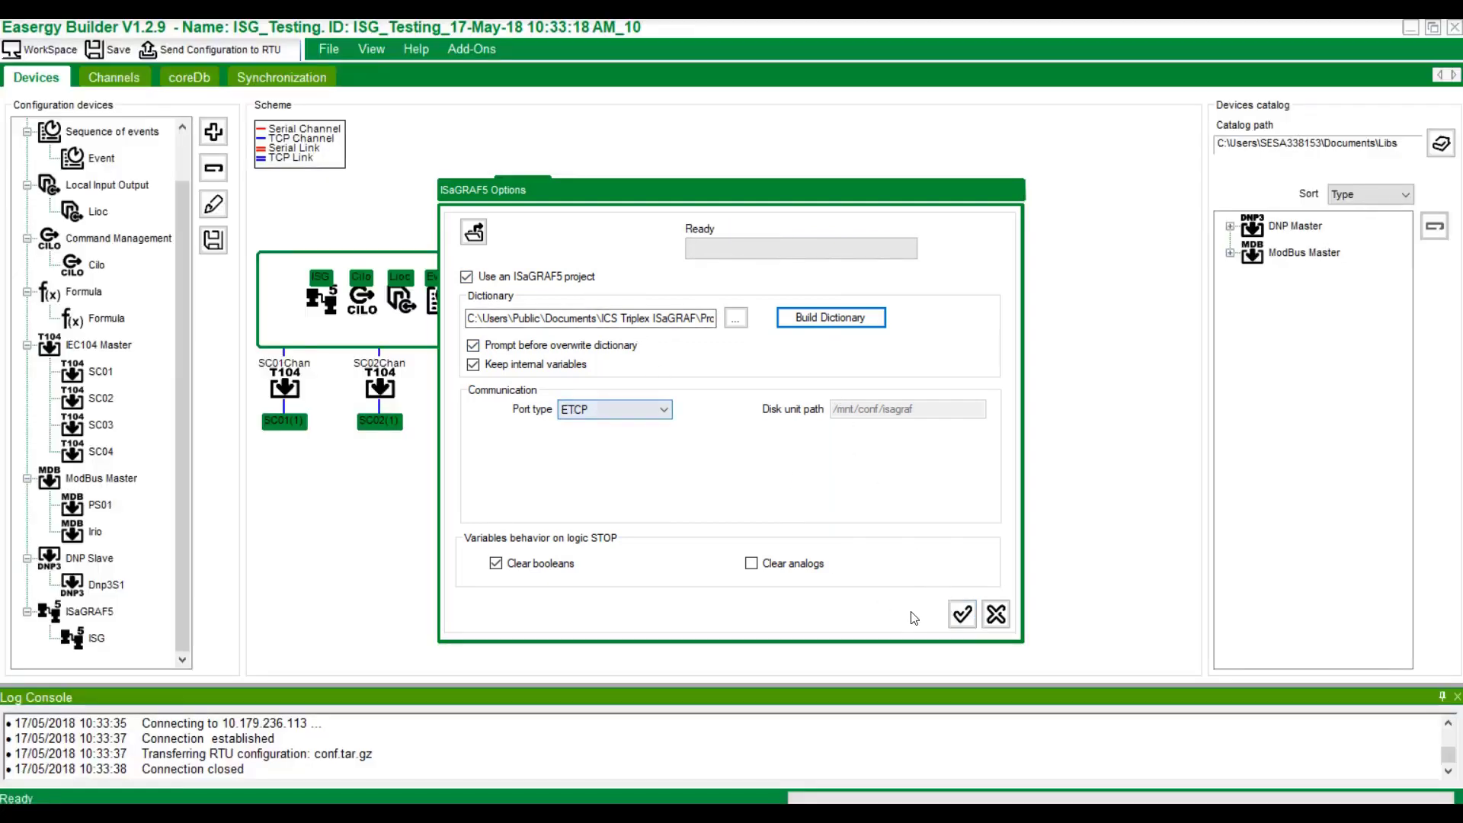
left_click(962, 615)
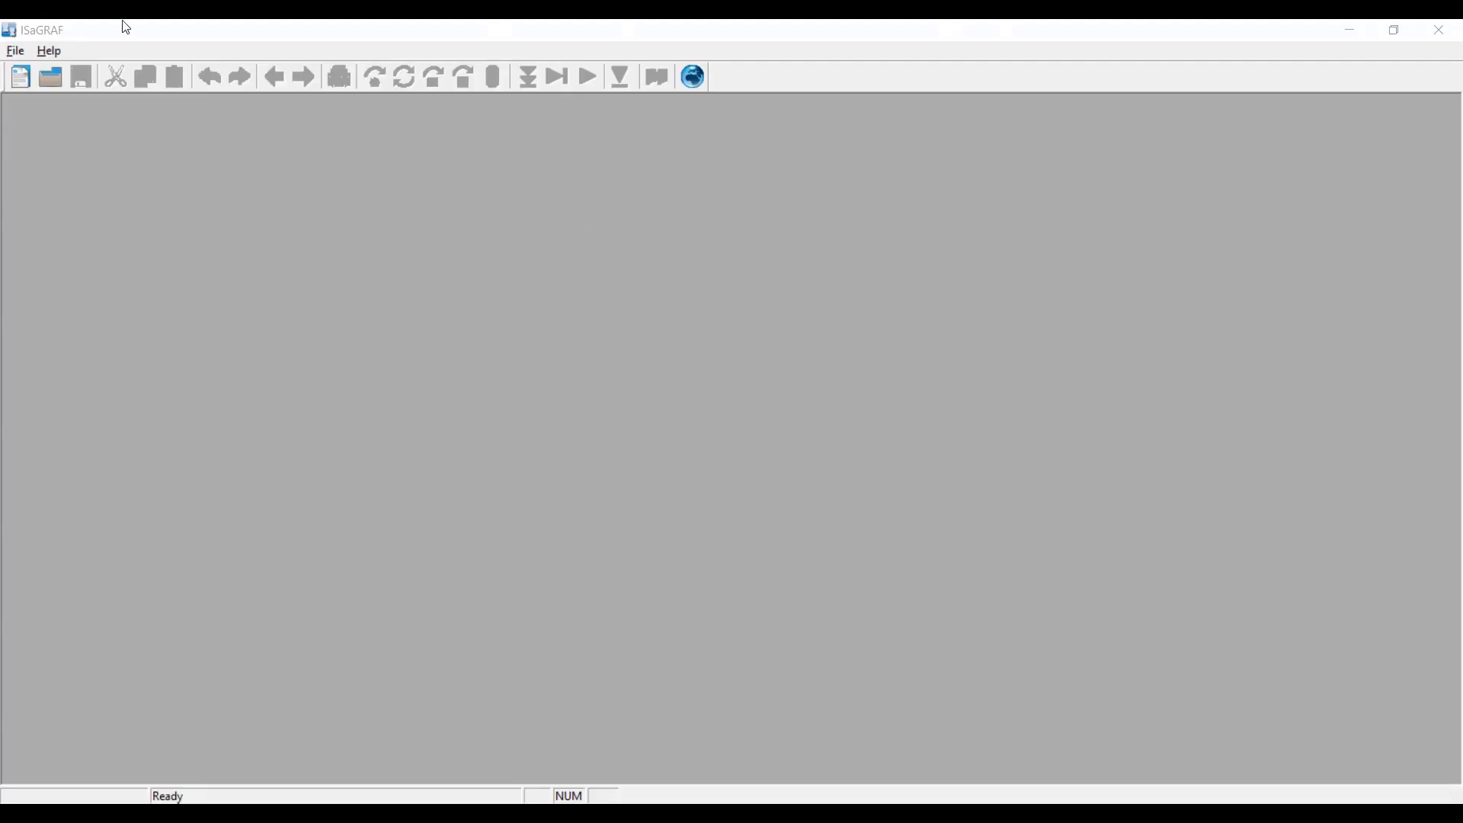
Open the H250 project's PrjLibrary.mdb in ISaGRAF.
left_click(46, 75)
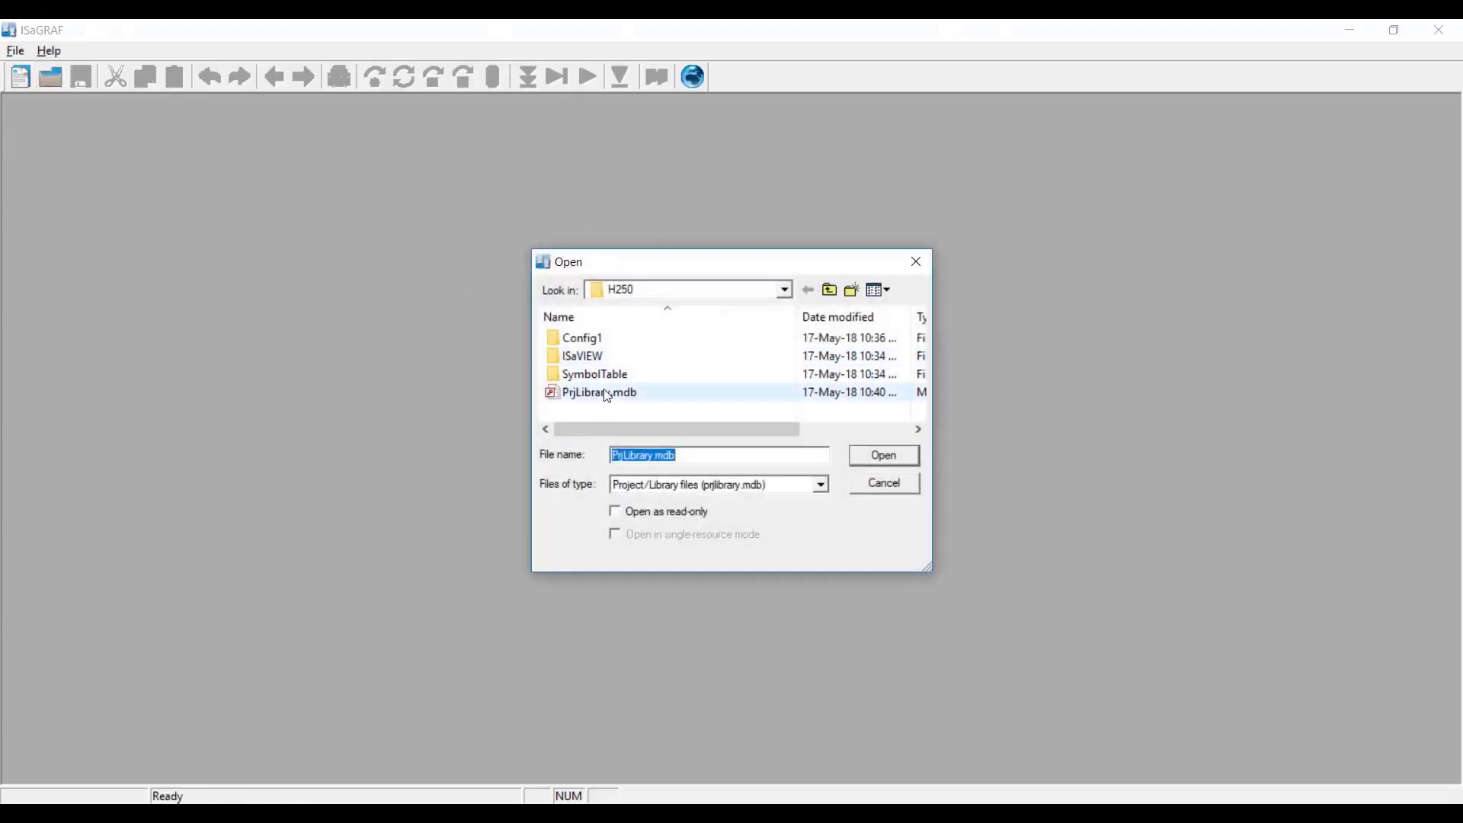
left_click(608, 394)
left_click(892, 460)
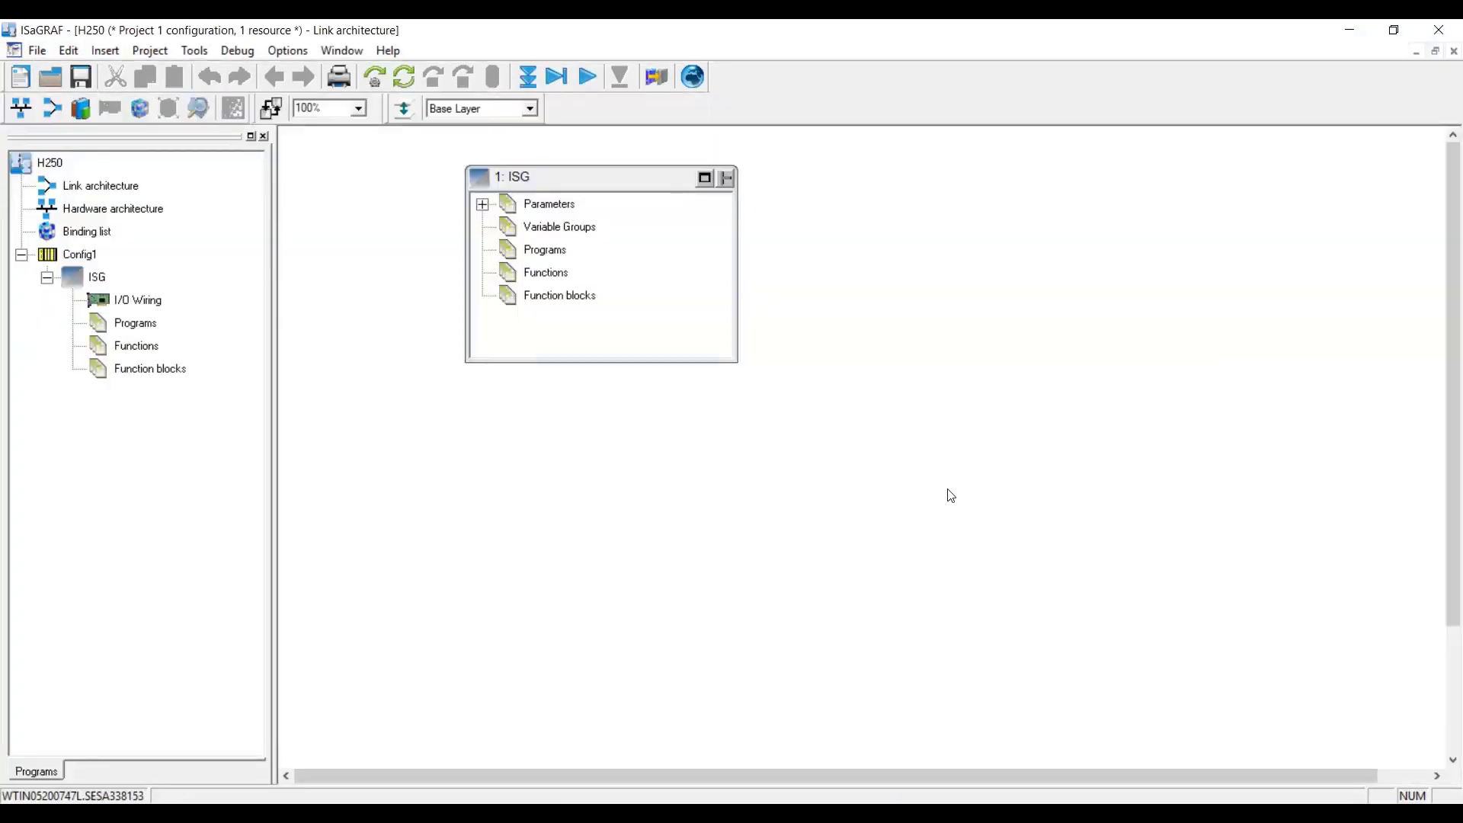
List all ISG (Config1) variables with a widened Alias column, then go back to link architecture.
left_click(150, 51)
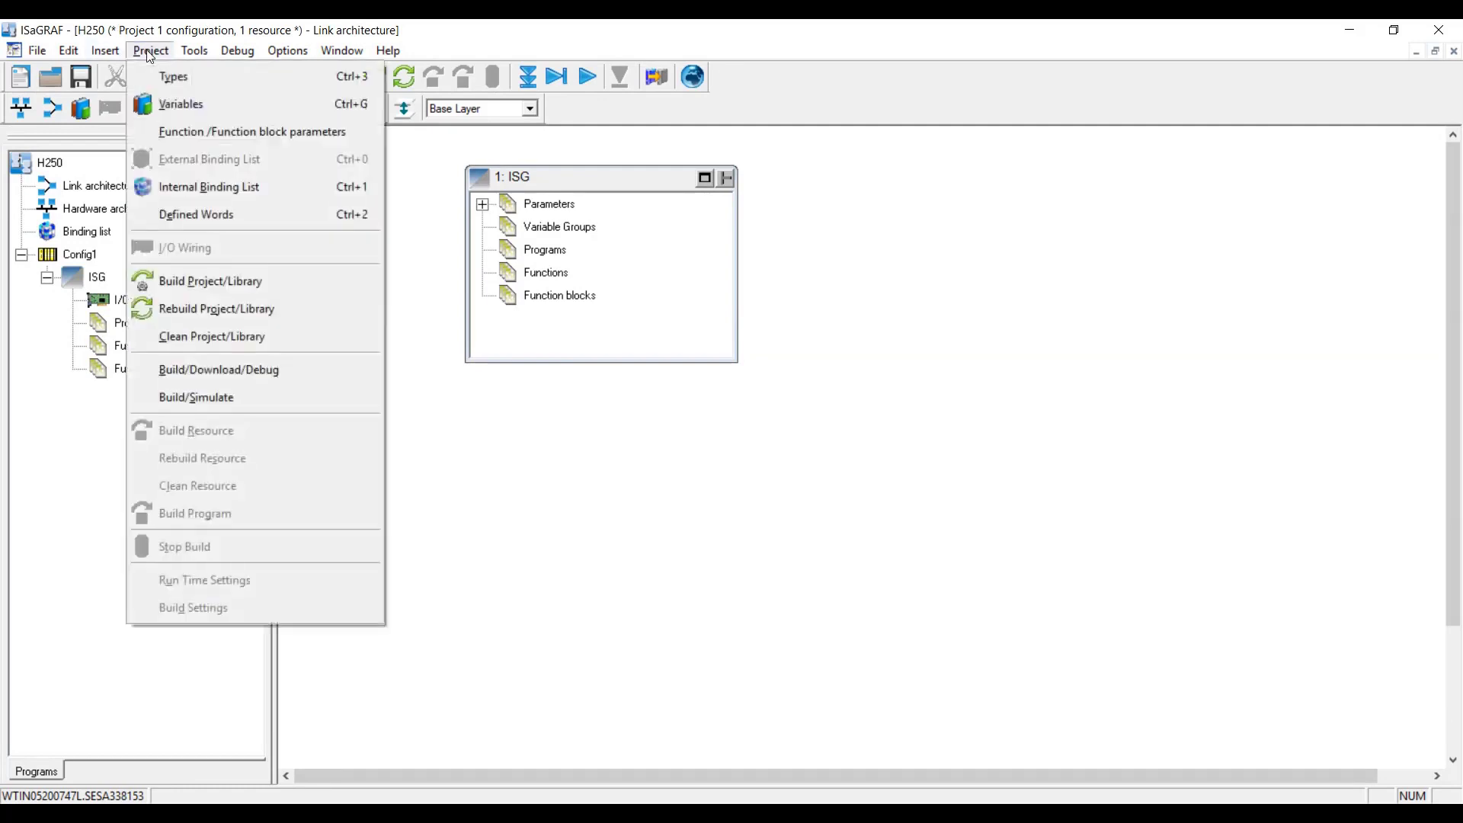
left_click(169, 104)
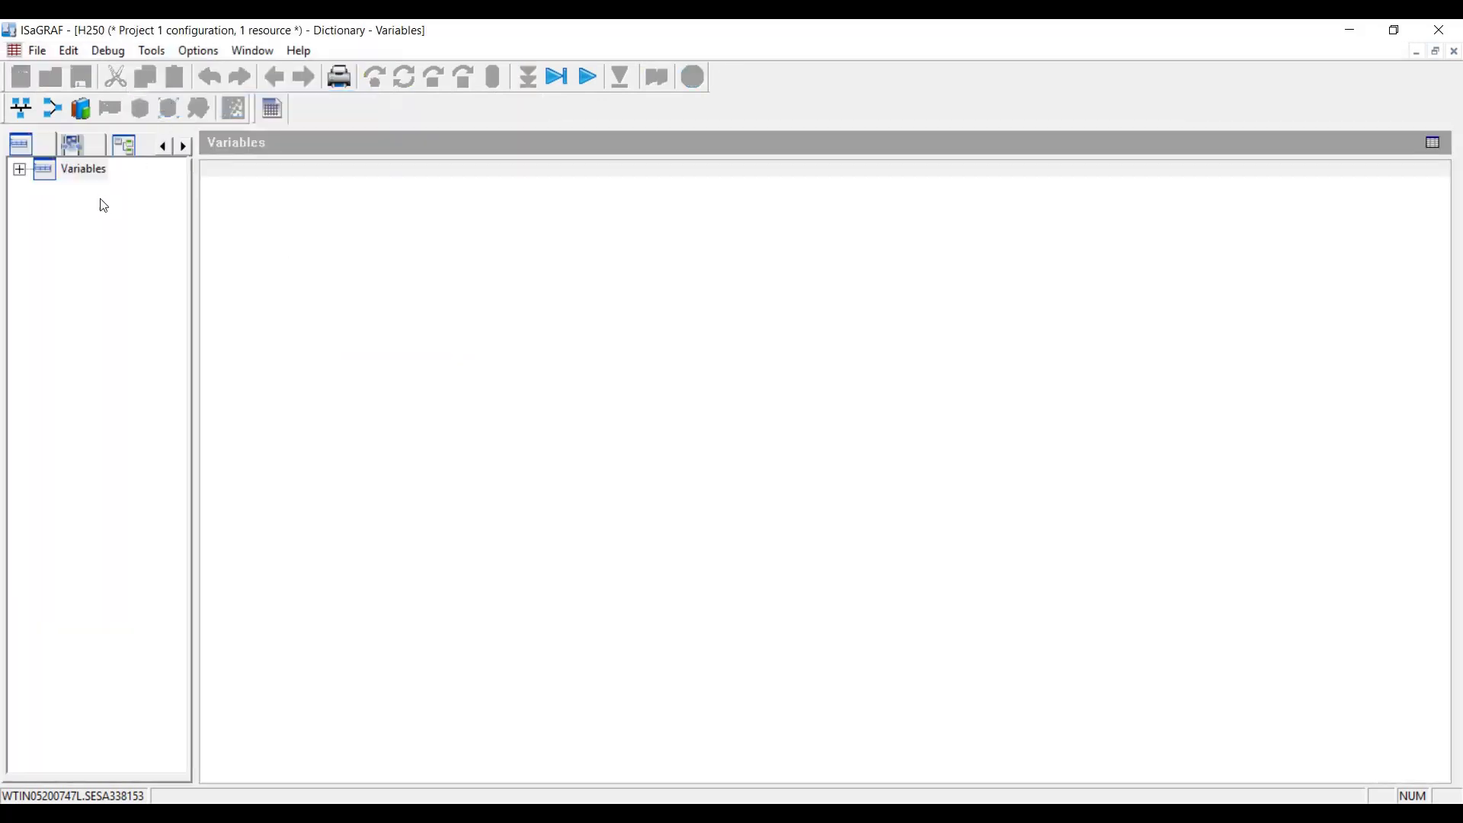
left_click(19, 169)
left_click(45, 193)
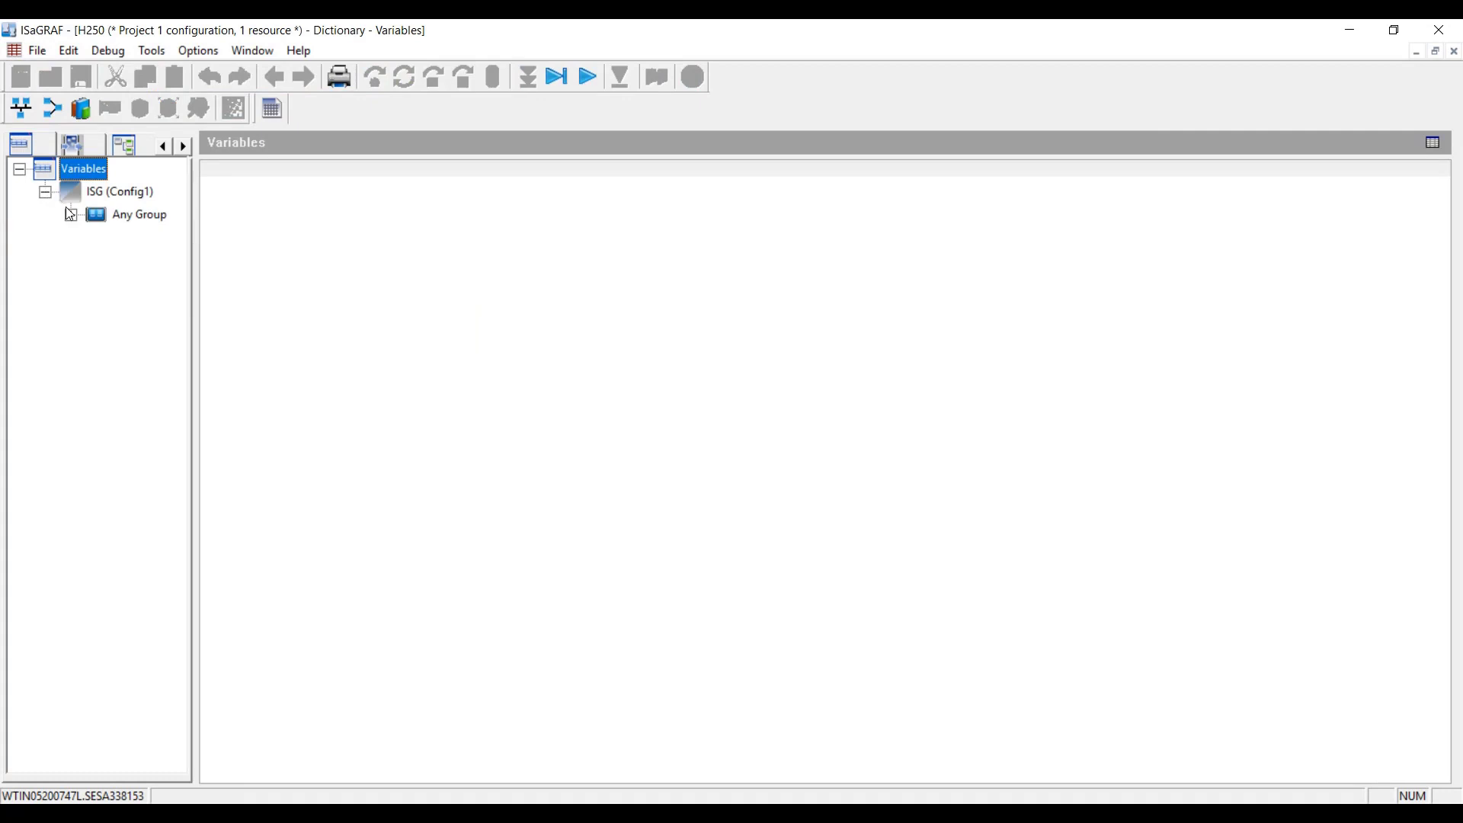
left_click(71, 215)
left_click(166, 236)
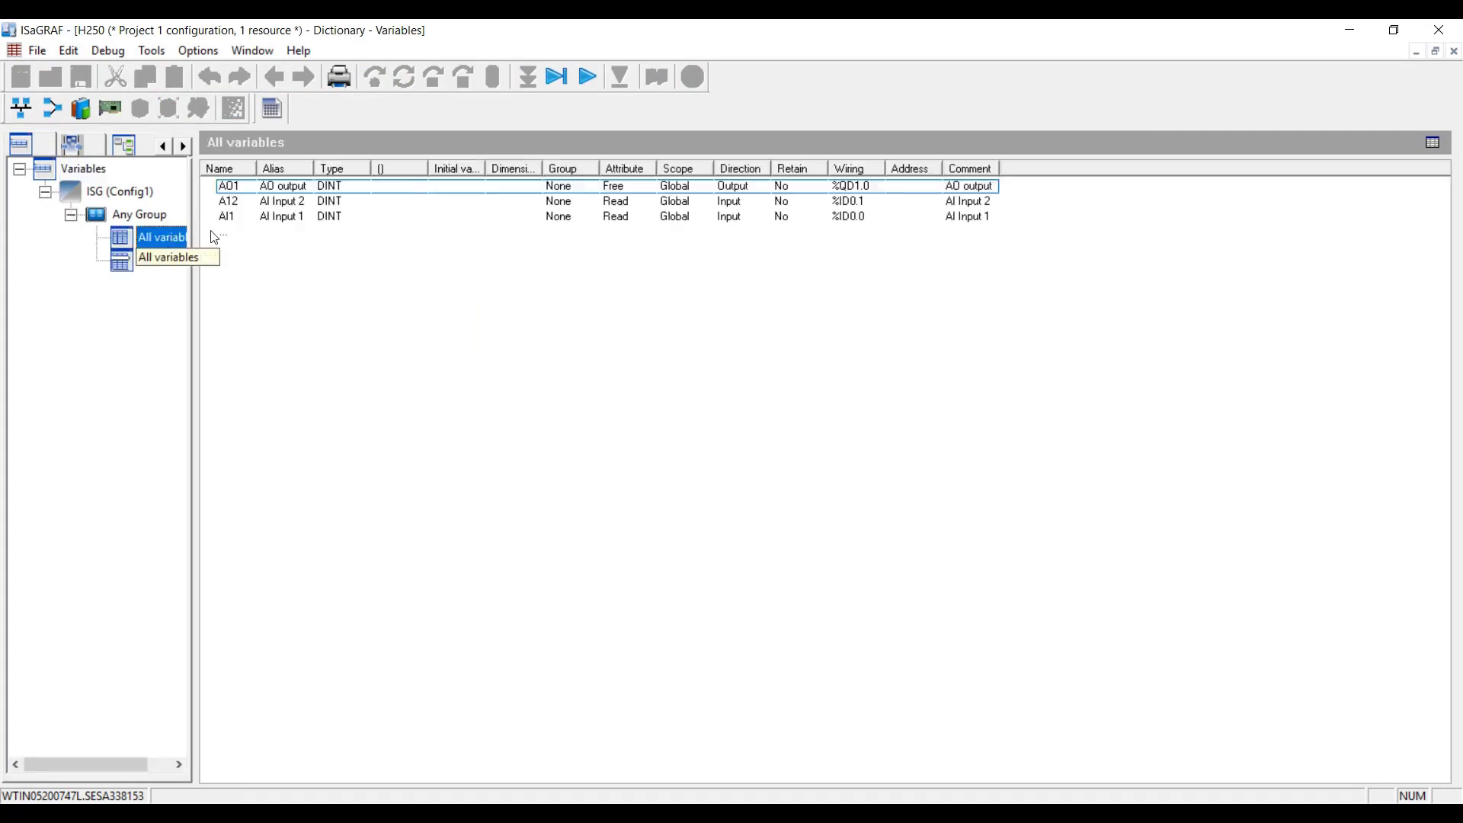
mouse_move(310, 167)
left_mouse_down()
mouse_move(339, 167)
mouse_move(259, 167)
mouse_move(289, 164)
left_mouse_up()
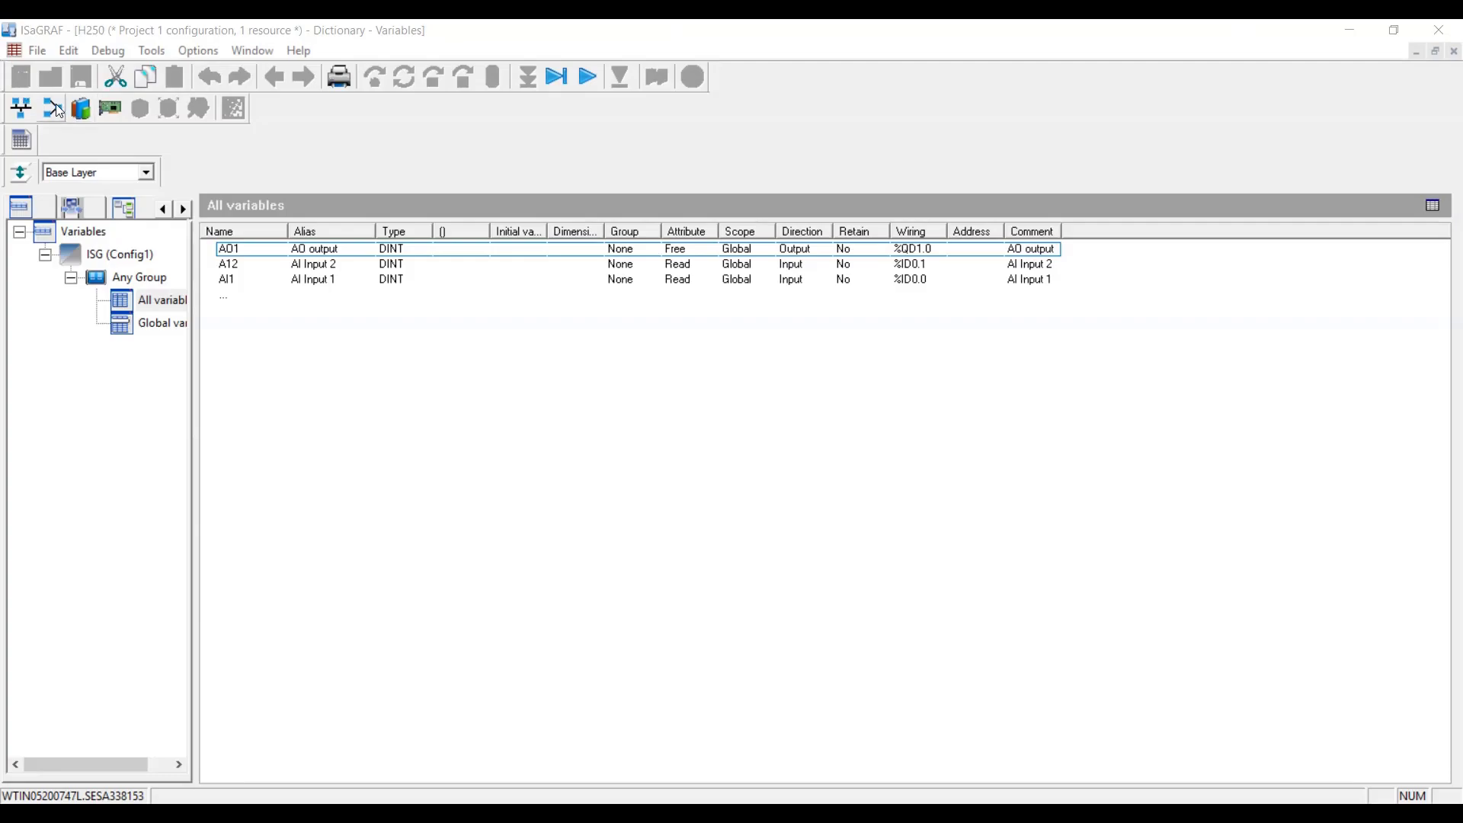
left_click(56, 103)
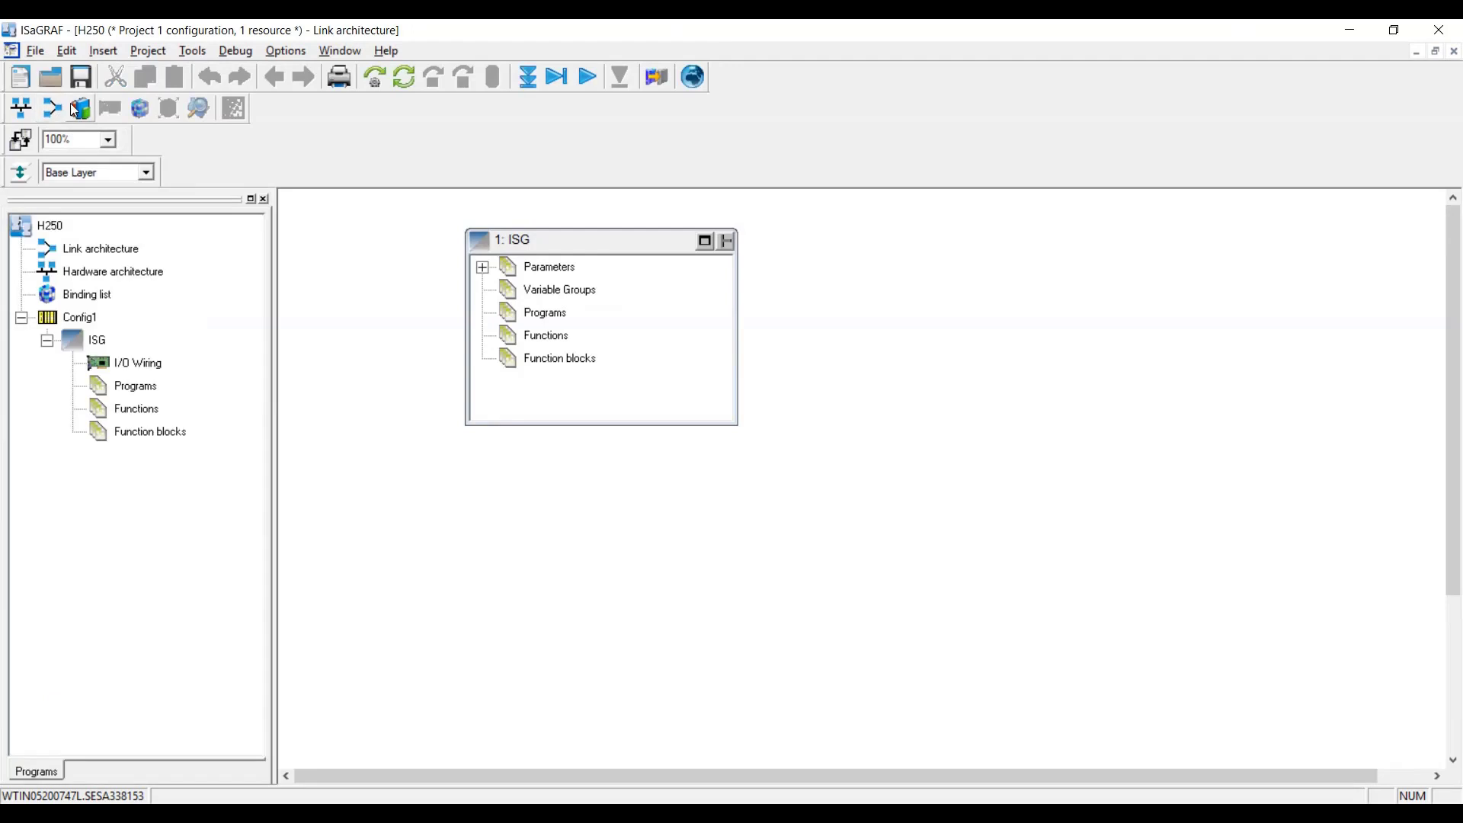
Add a Structured Text program under ISG's Programs, saving the dictionary changes.
left_click(548, 314)
right_click(549, 317)
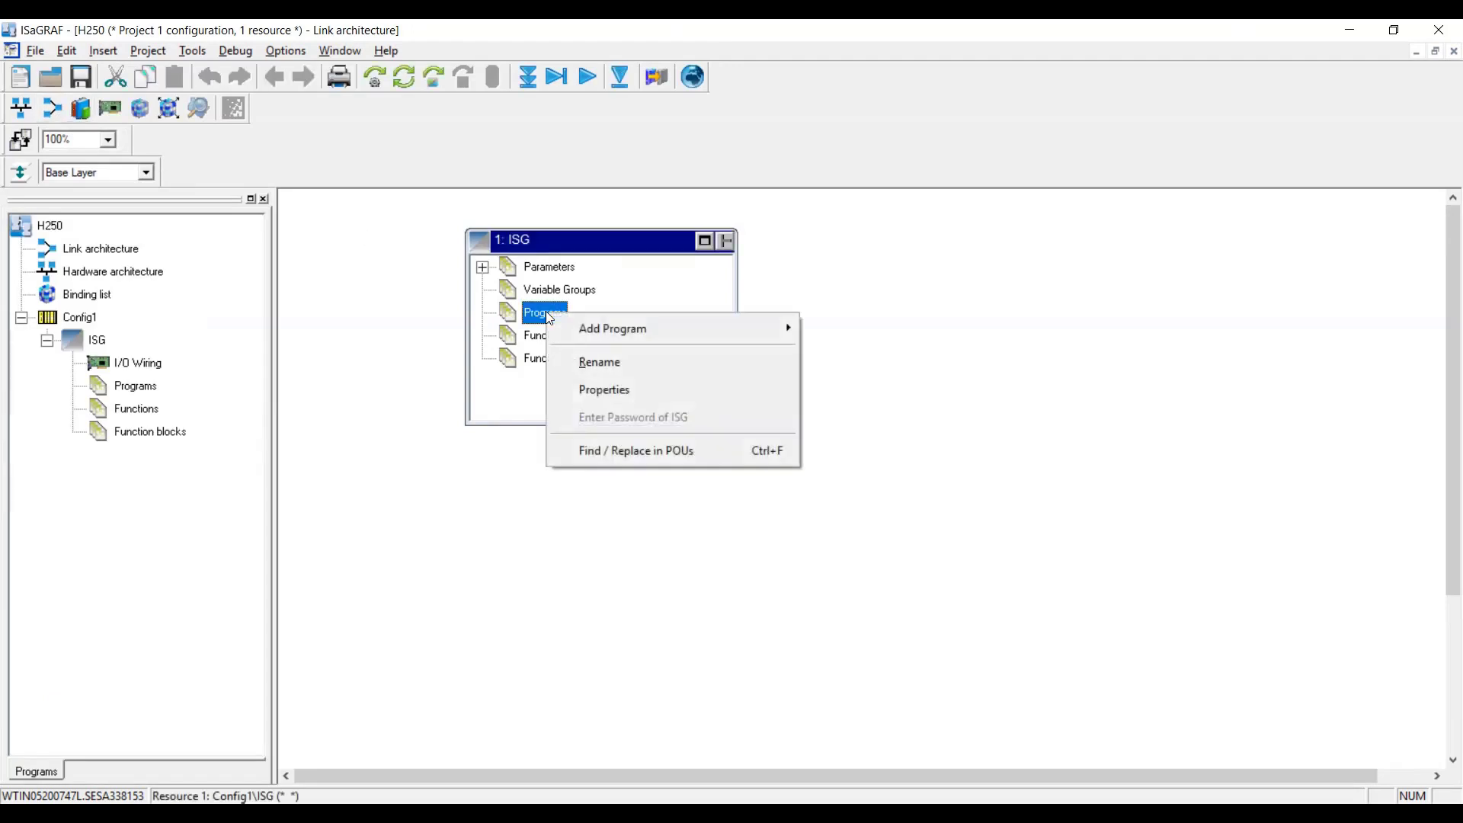
mouse_move(605, 327)
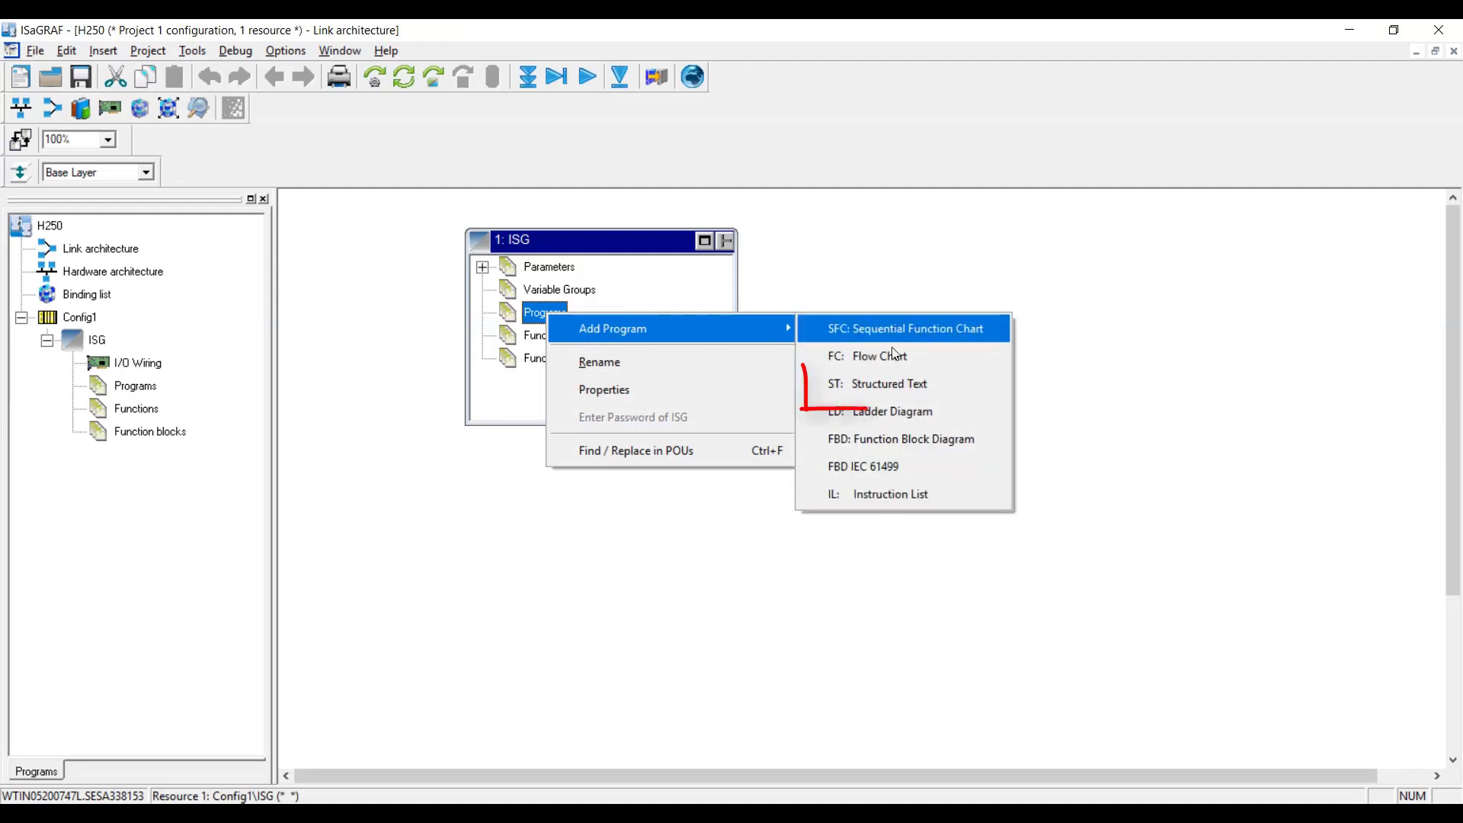
left_click(890, 386)
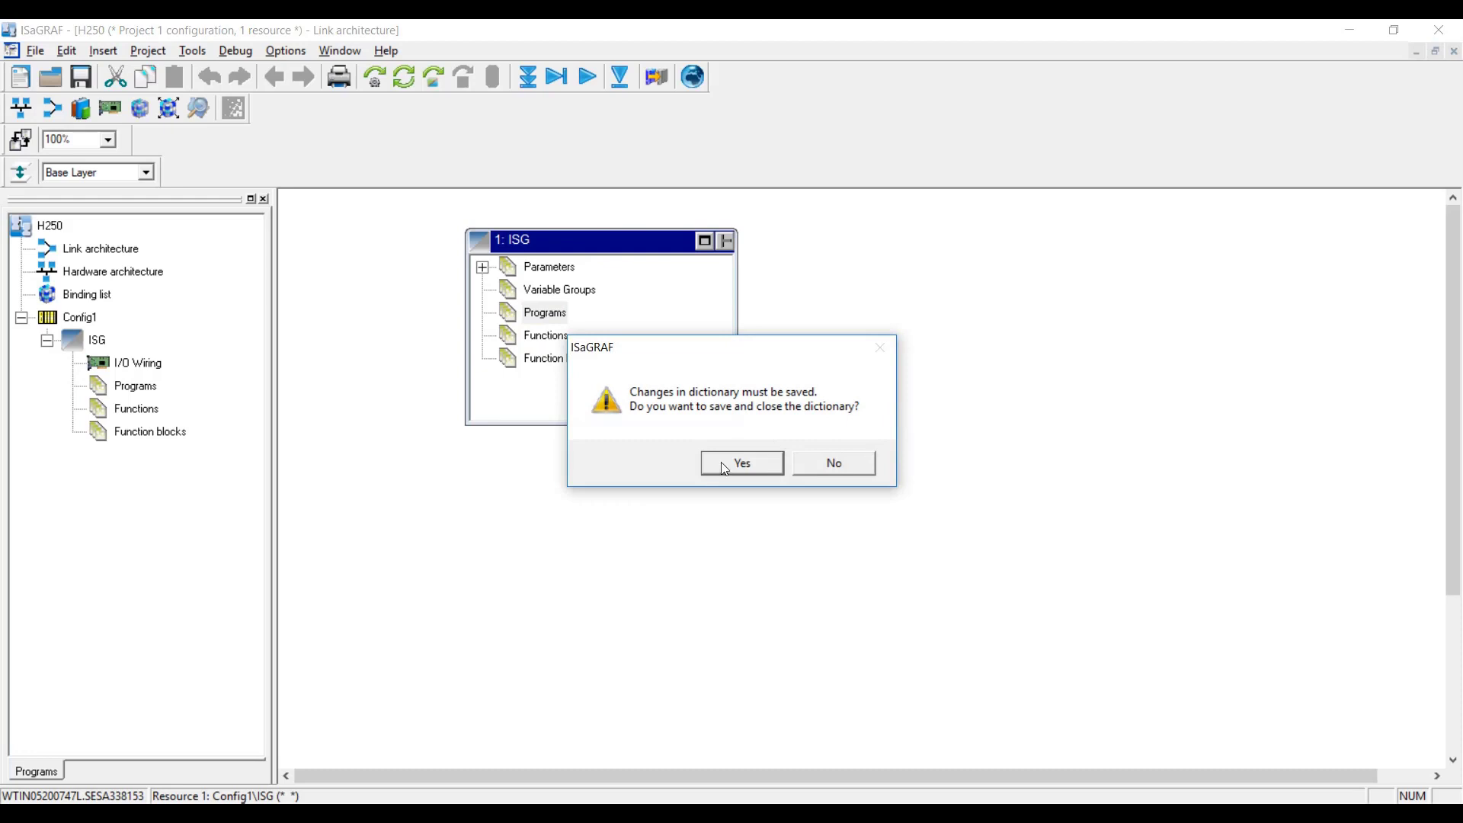
left_click(741, 463)
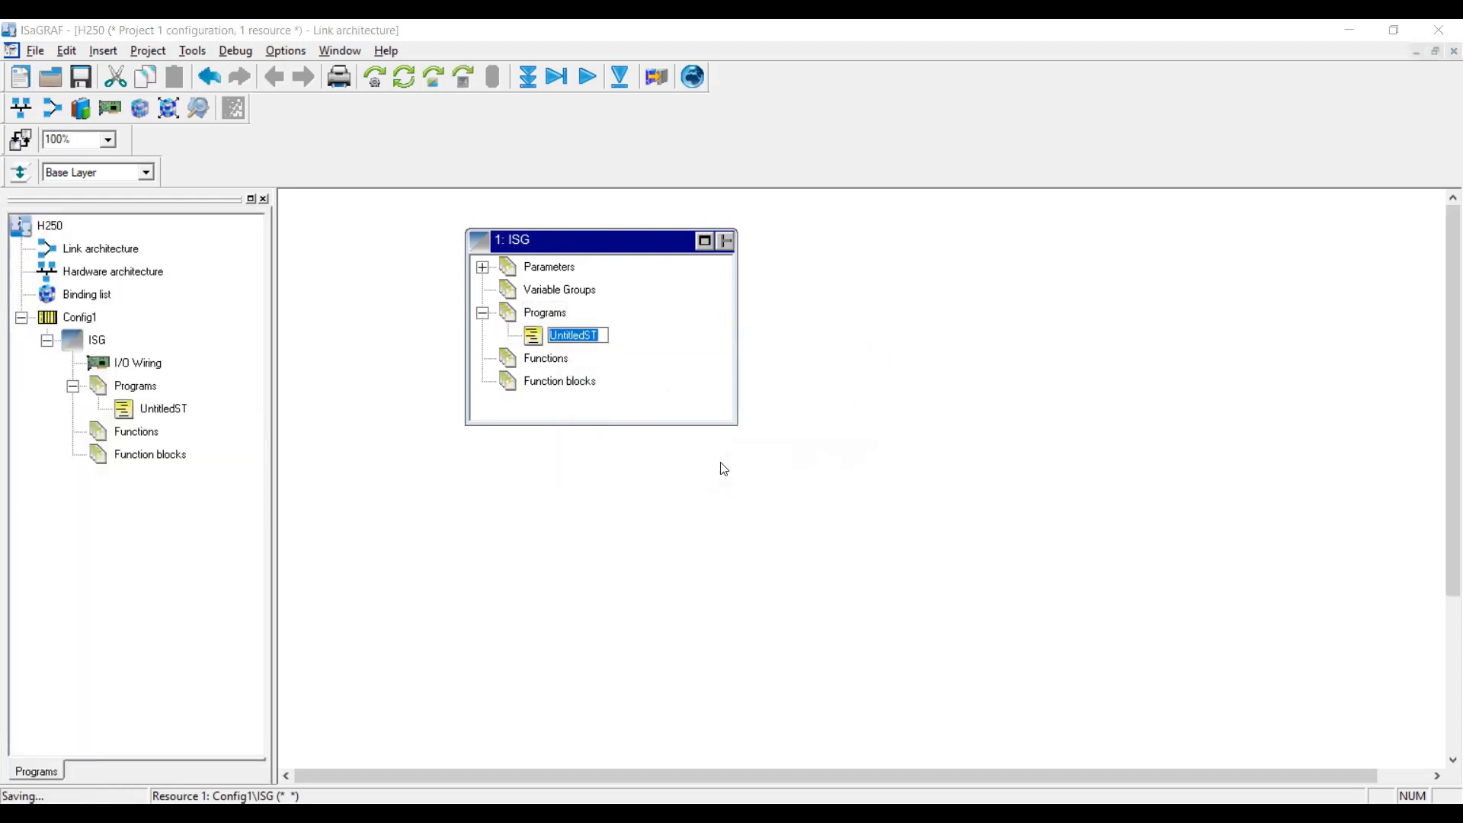
Name the program Testproj and open it in the editor.
type("Test")
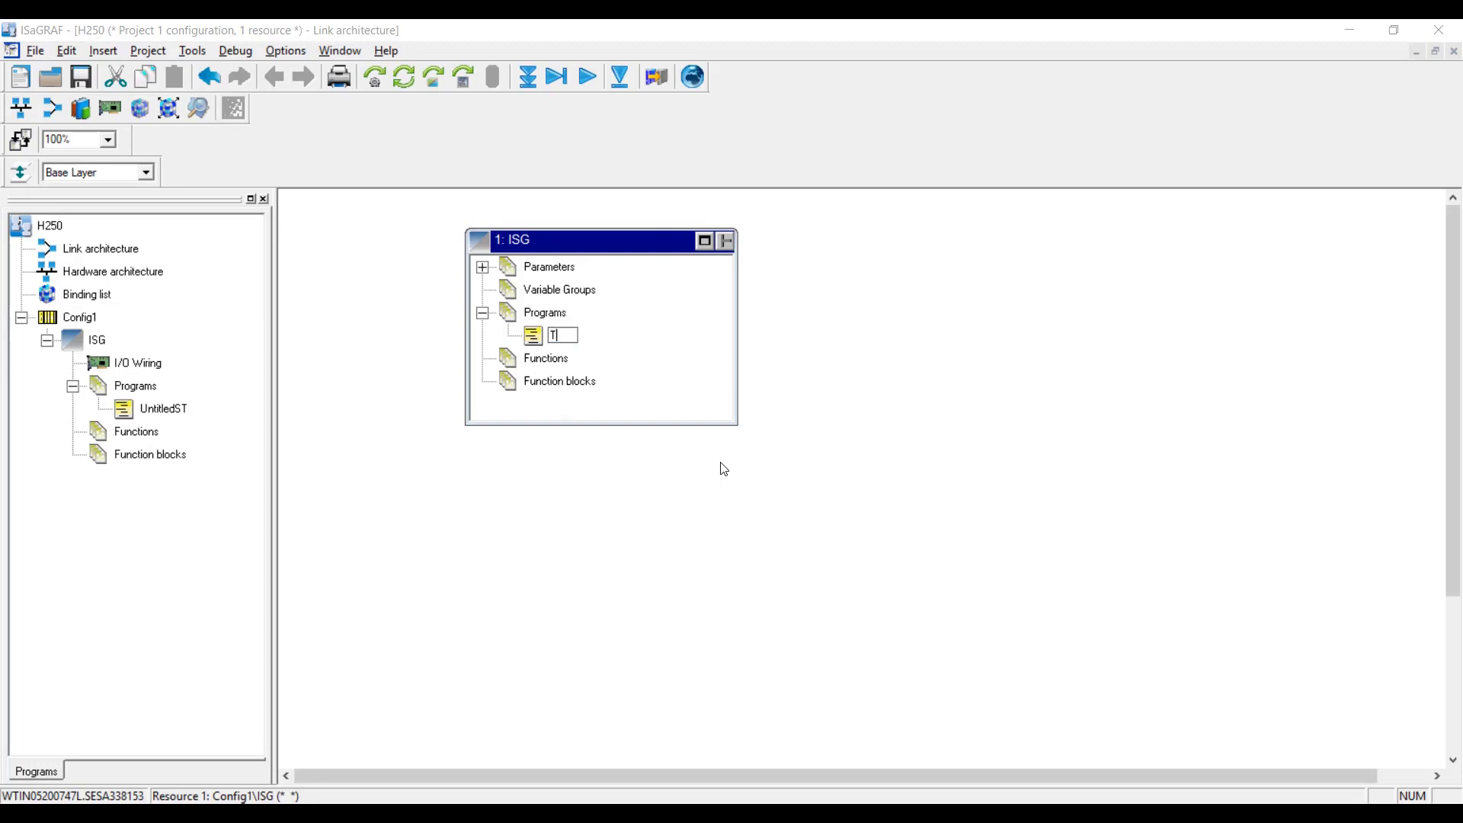
type("proj")
key("Return")
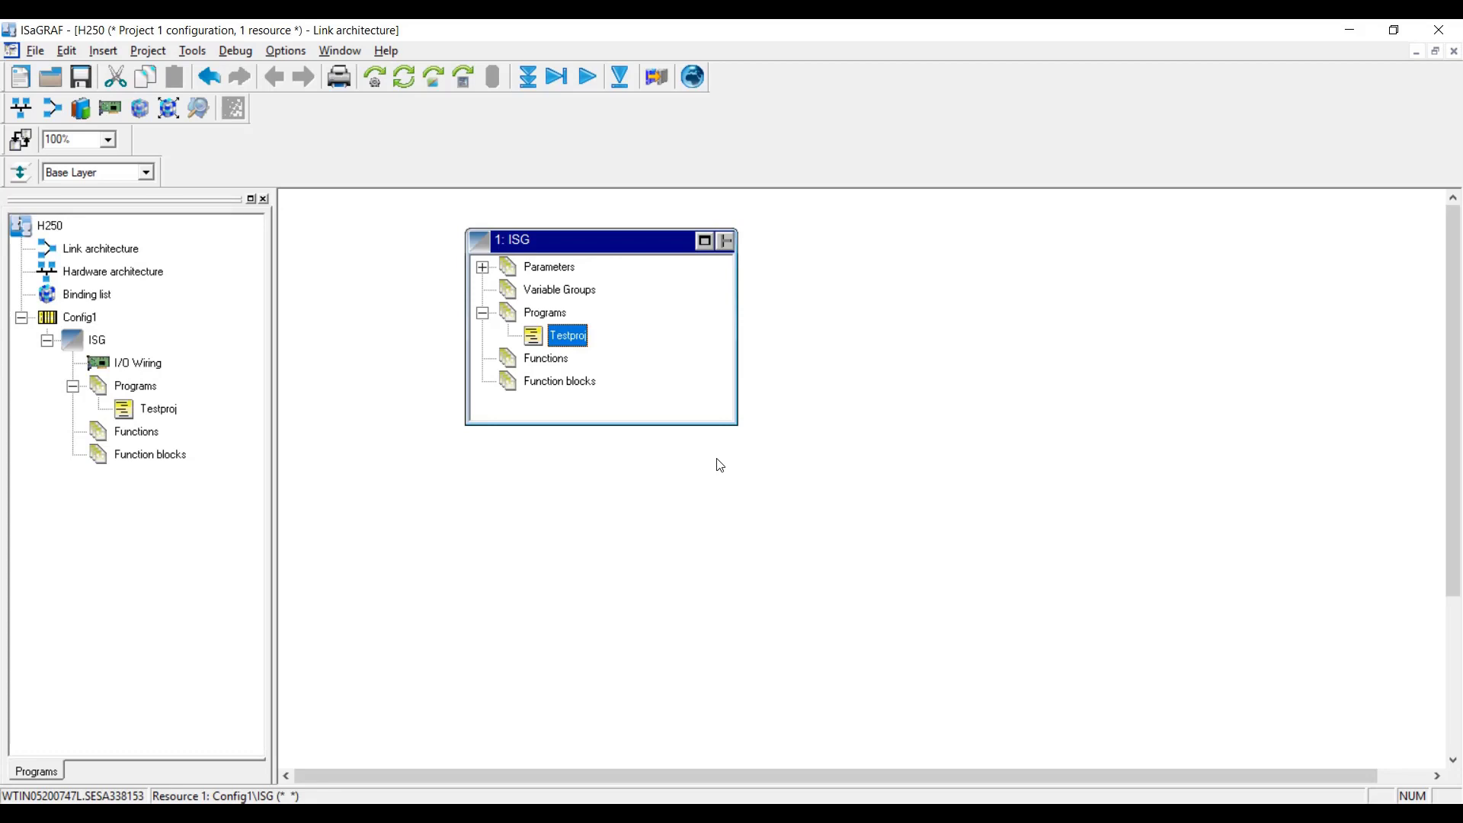
left_click(570, 335)
double_click(535, 335)
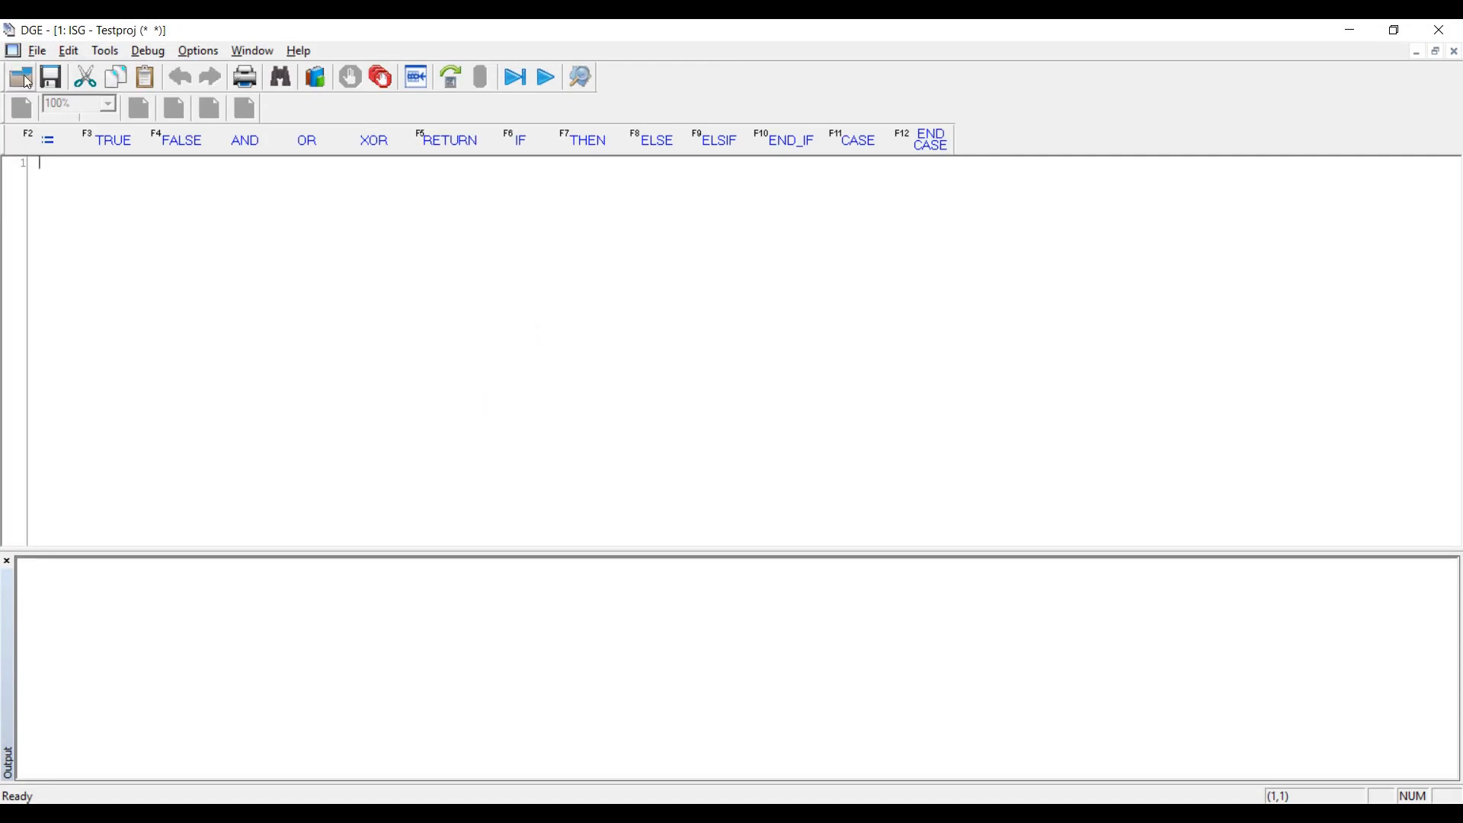
Insert the AO1 identifier at the start of line 1 so it reads AO1 := AI1 + AI2;.
left_click(38, 52)
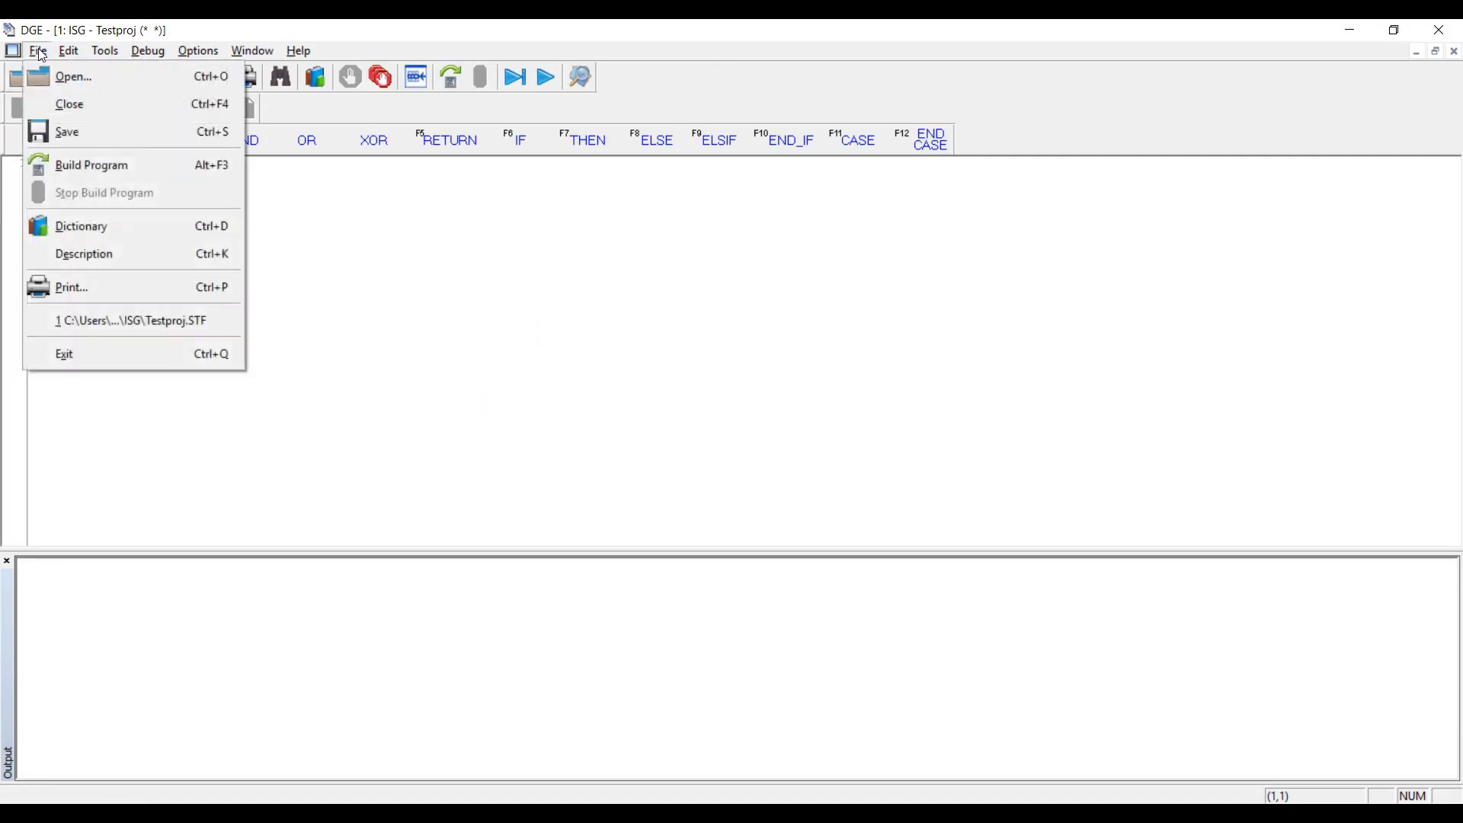
mouse_move(69, 55)
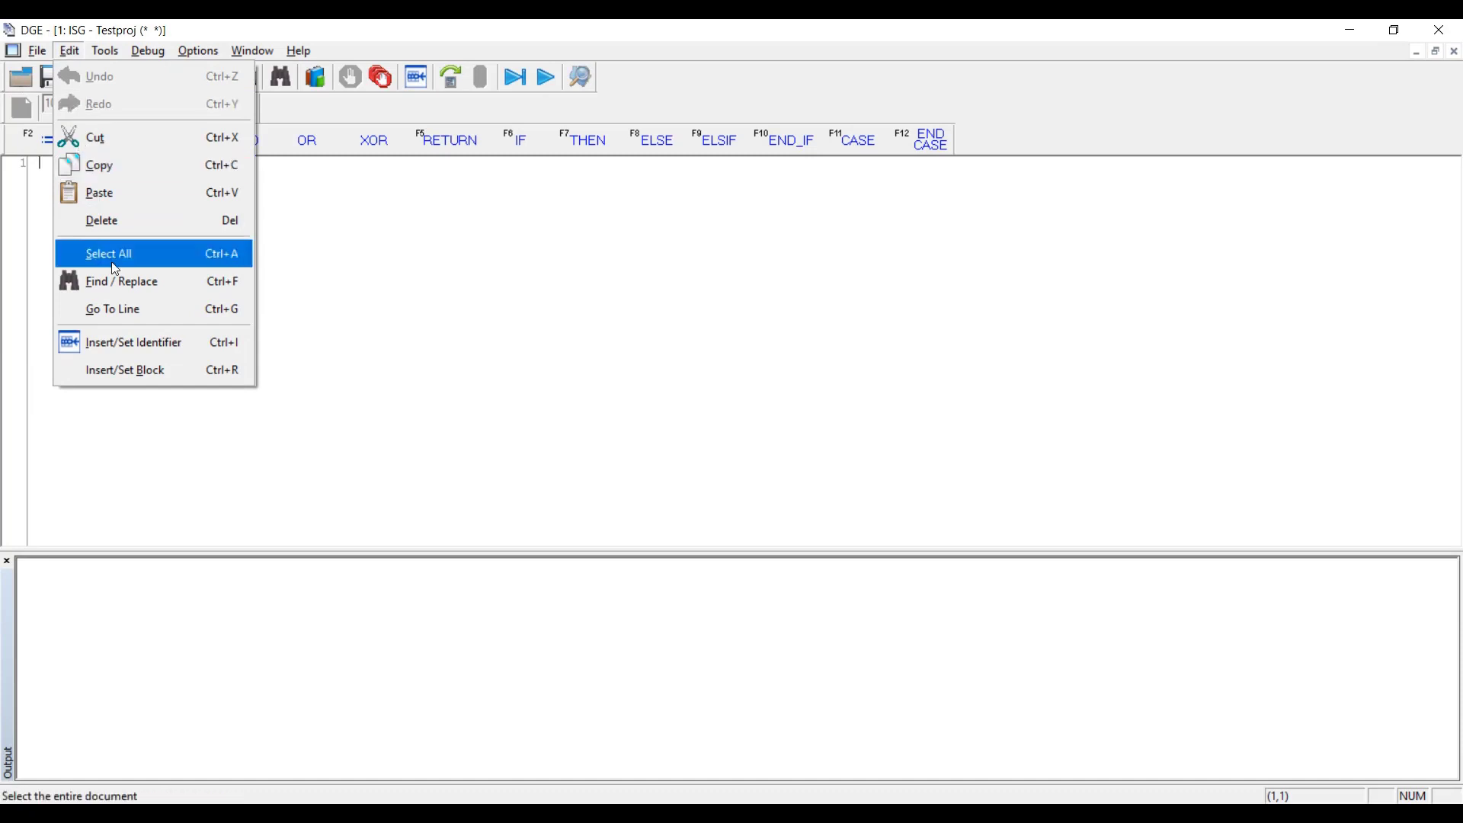
left_click(136, 343)
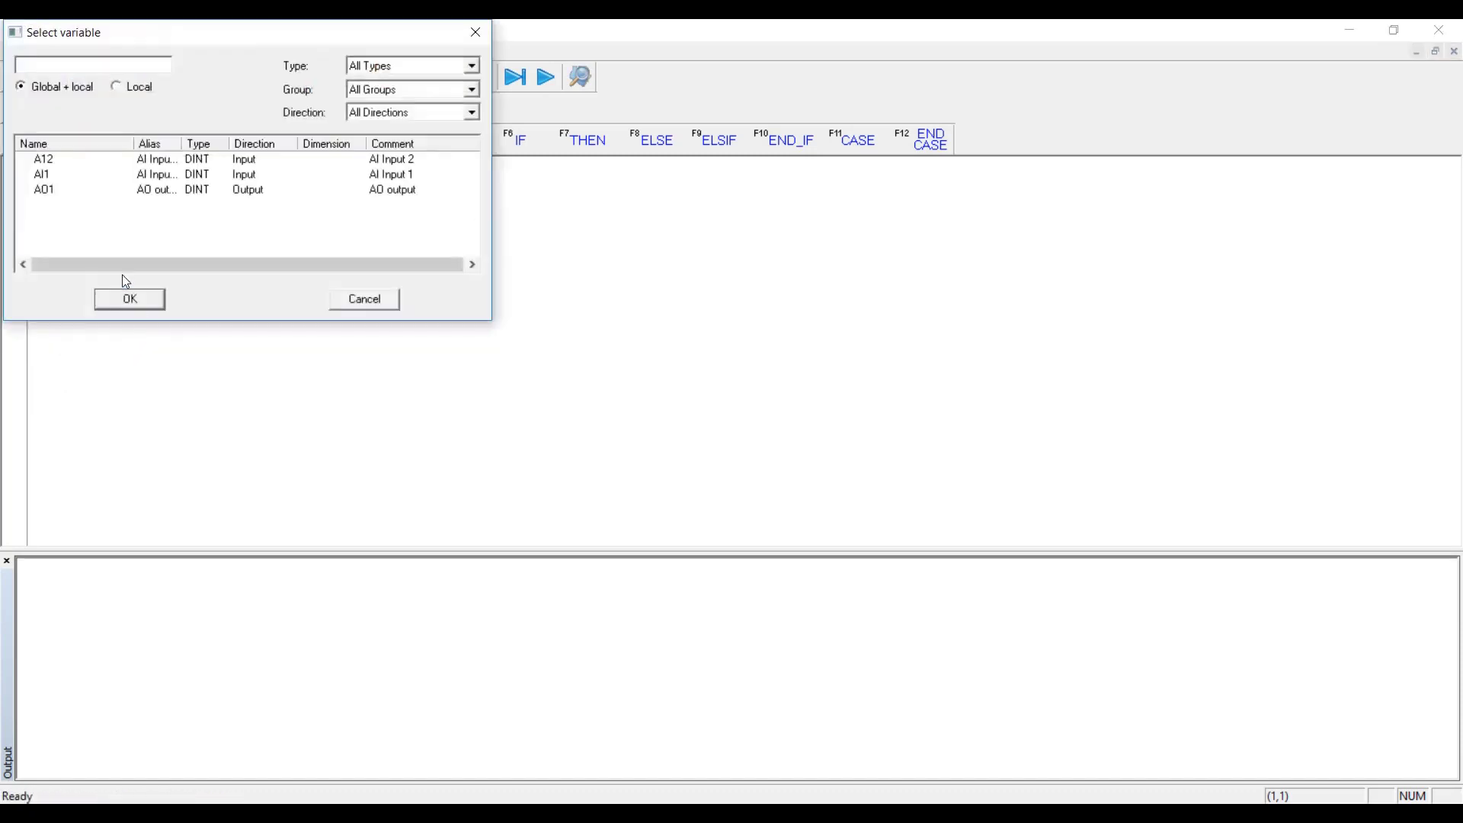
double_click(44, 189)
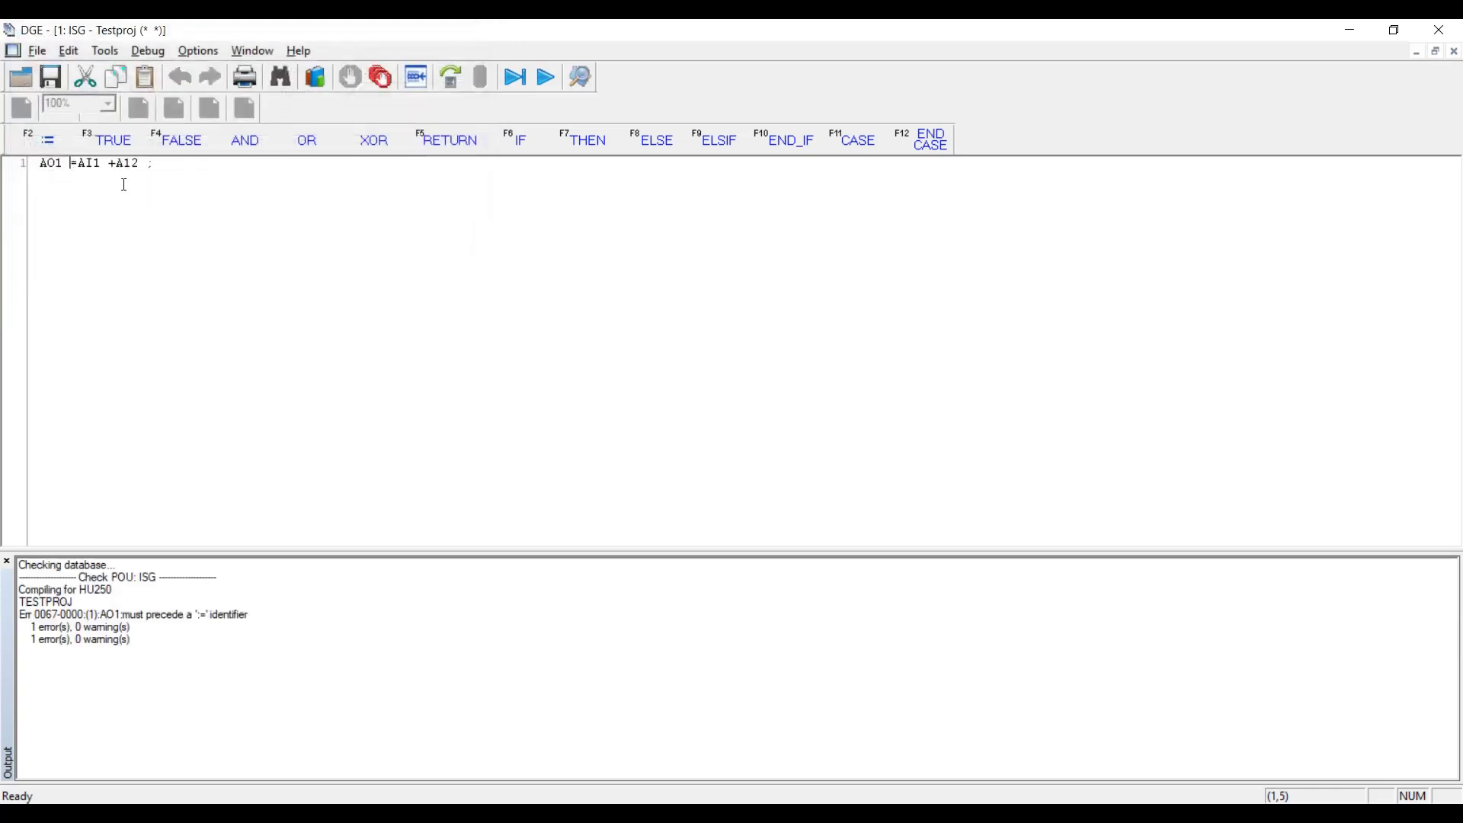
type(":")
Build Testproj, saving the changes when asked, and close the DGE editor.
left_click(451, 78)
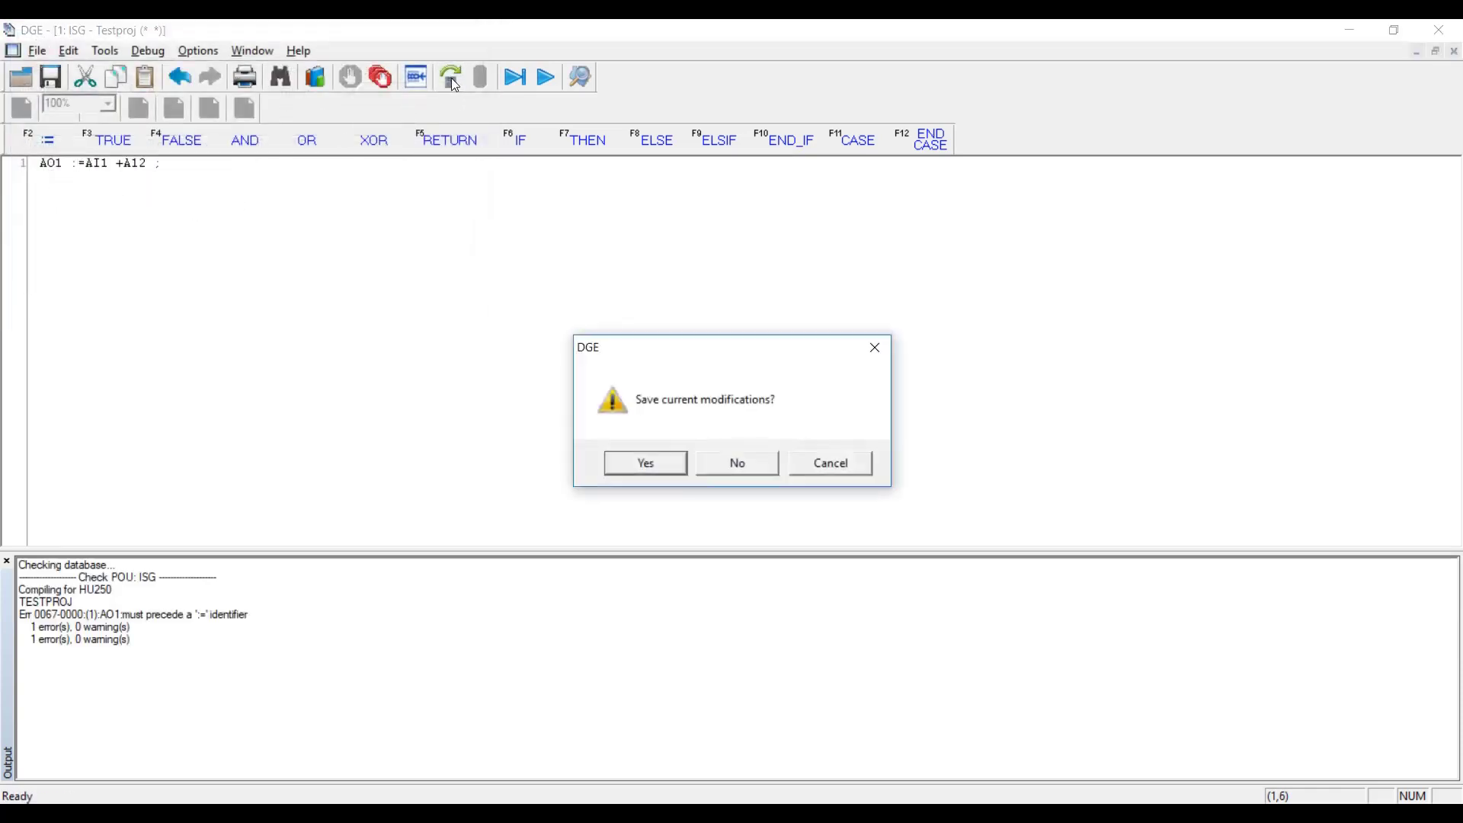
left_click(644, 464)
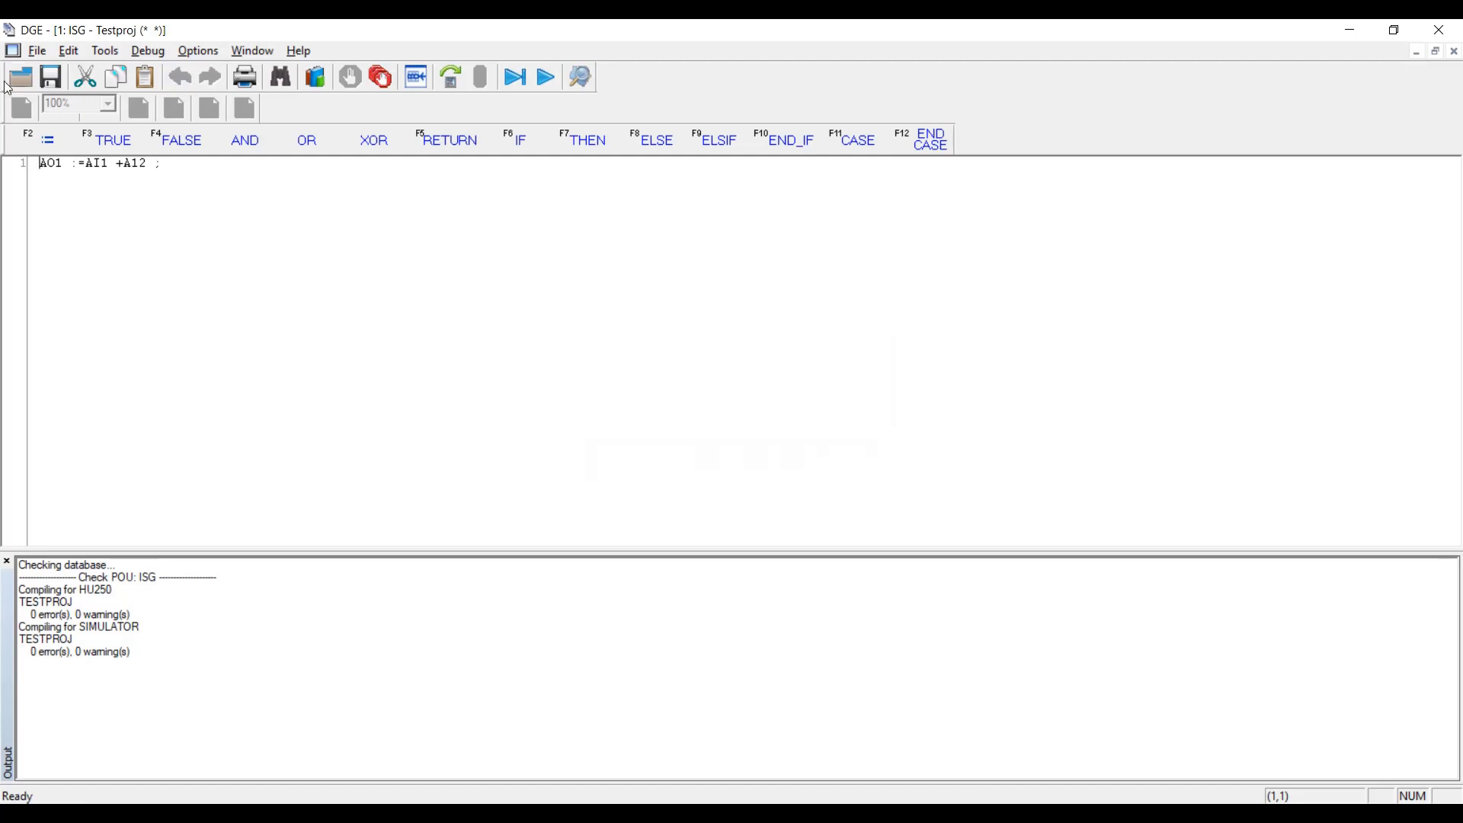
left_click(1438, 29)
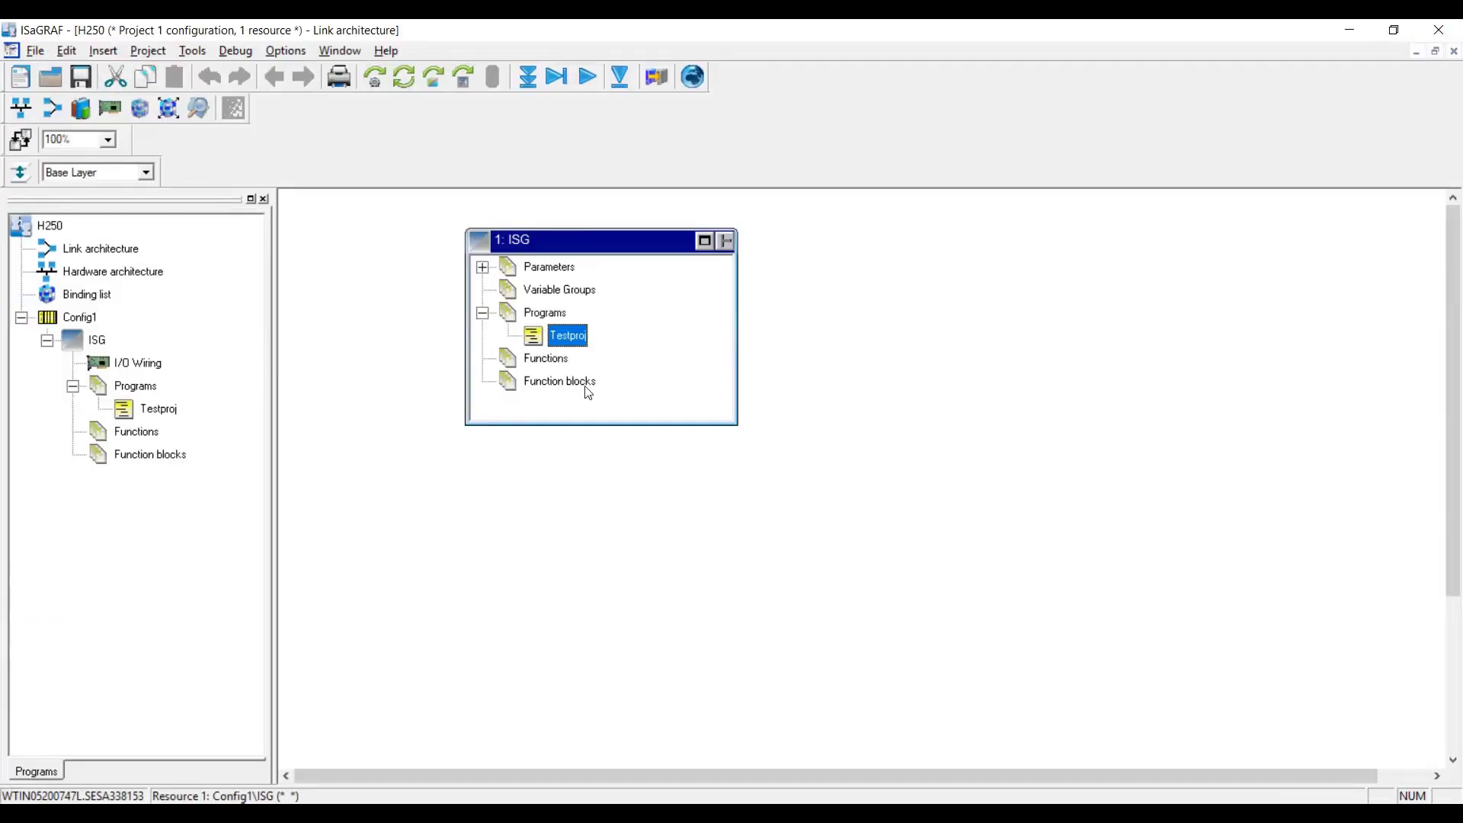
left_click(20, 109)
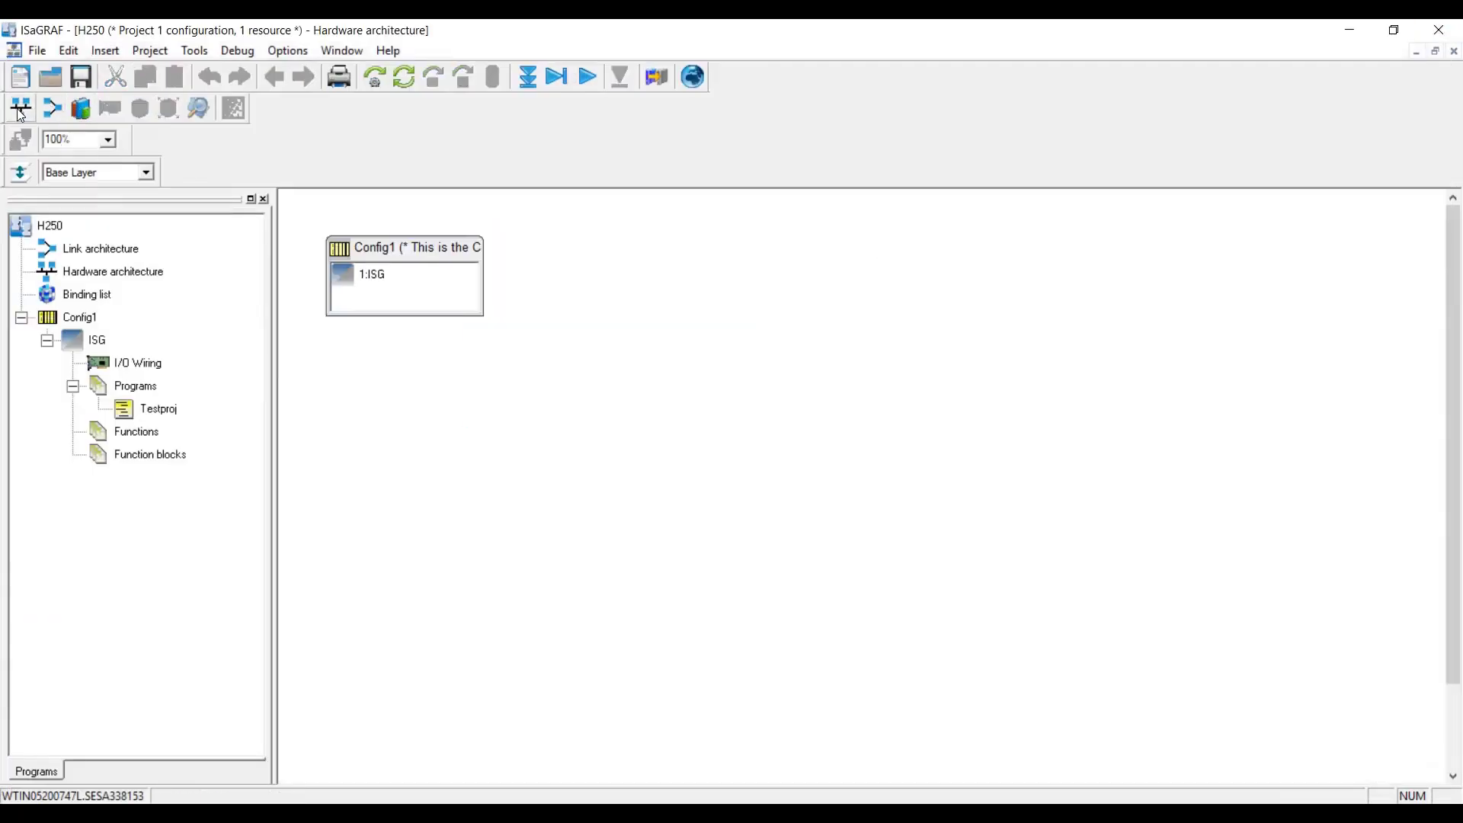
Drag Config1 lower on the canvas and insert a network keeping ETCP as its type.
left_click(402, 256)
left_click_drag(403, 256, 505, 437)
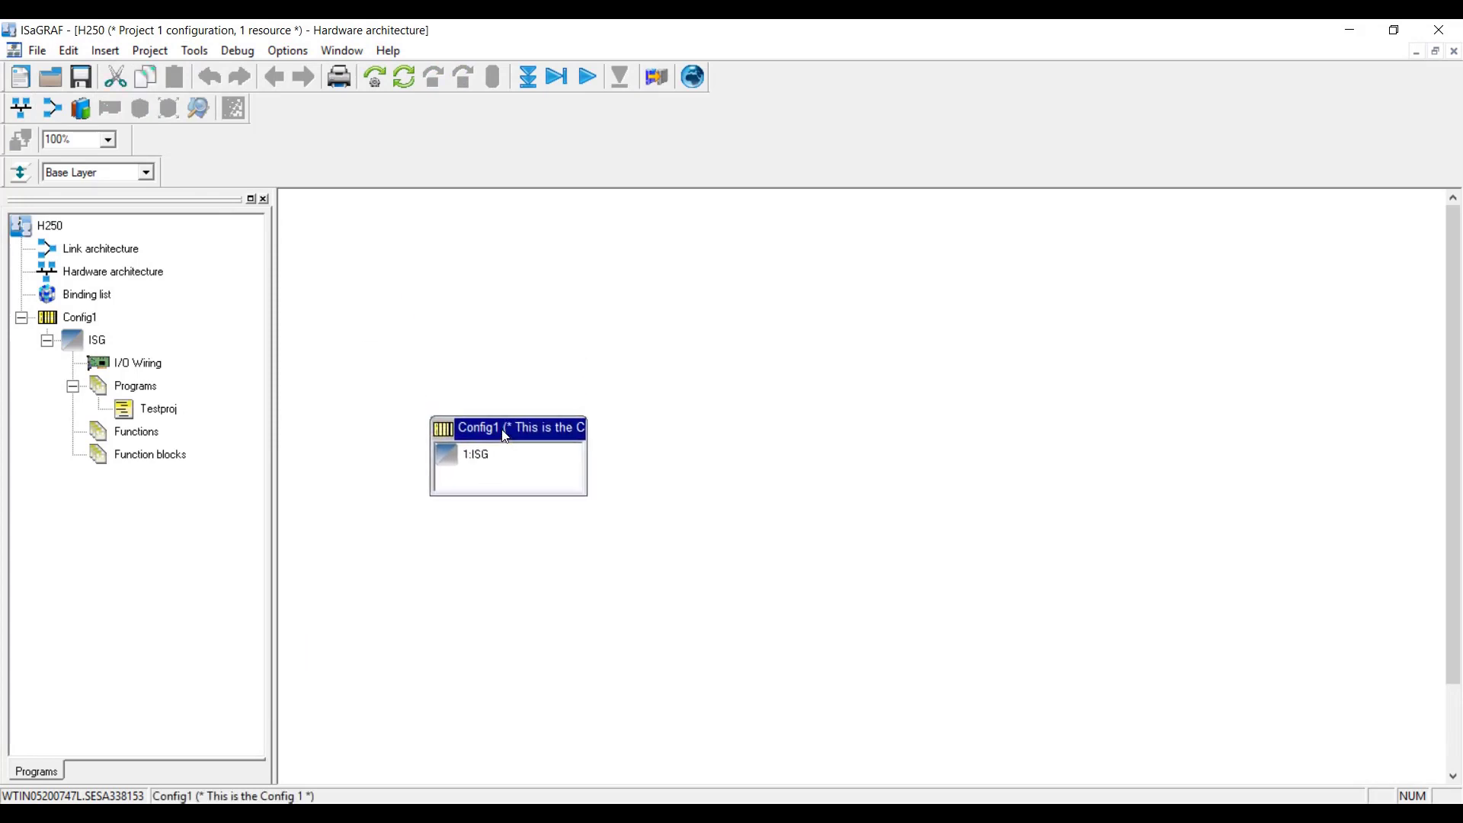
left_click(100, 50)
left_click(128, 130)
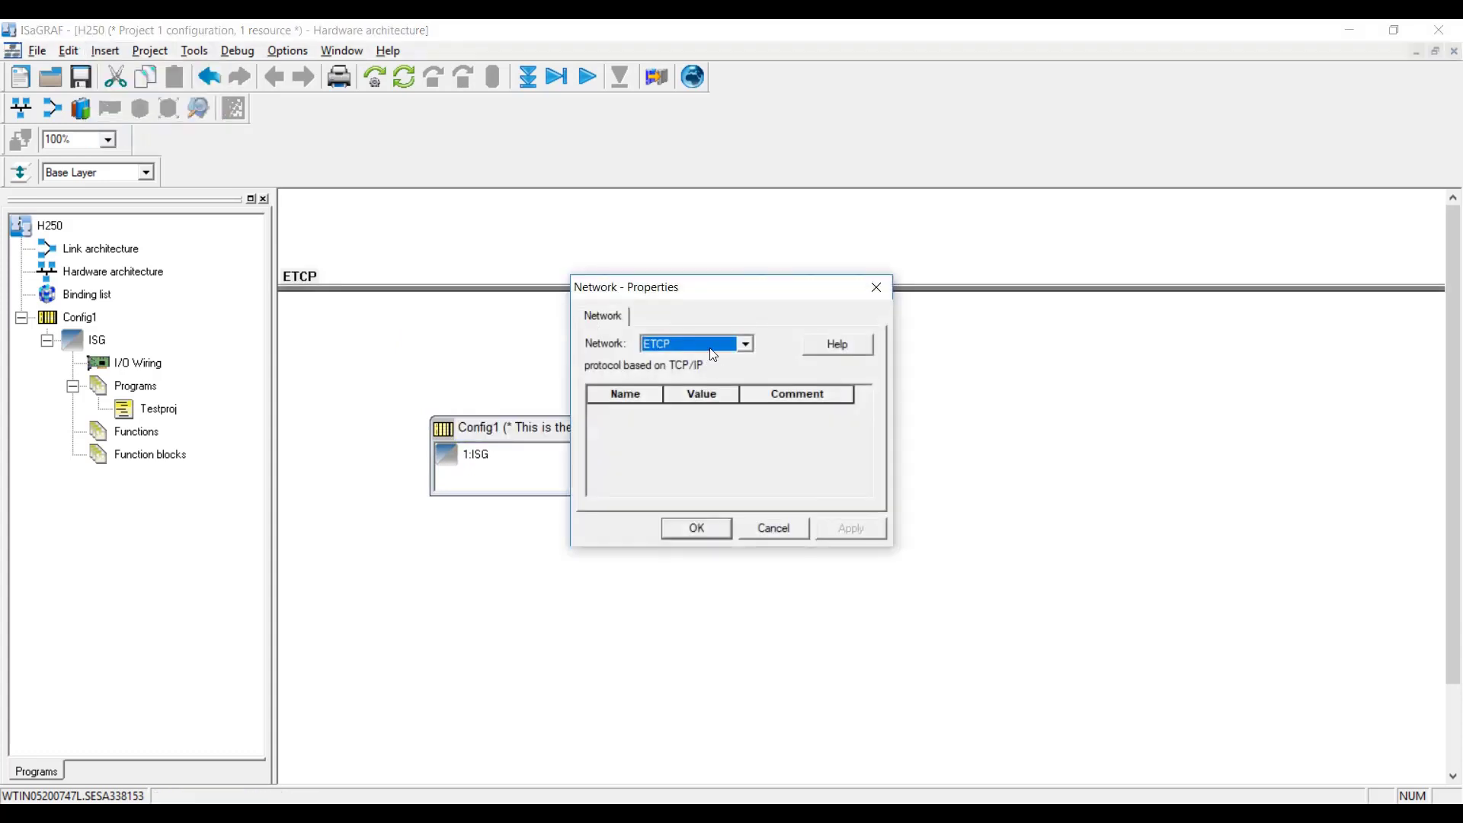
left_click(711, 347)
left_click(710, 346)
left_click(697, 528)
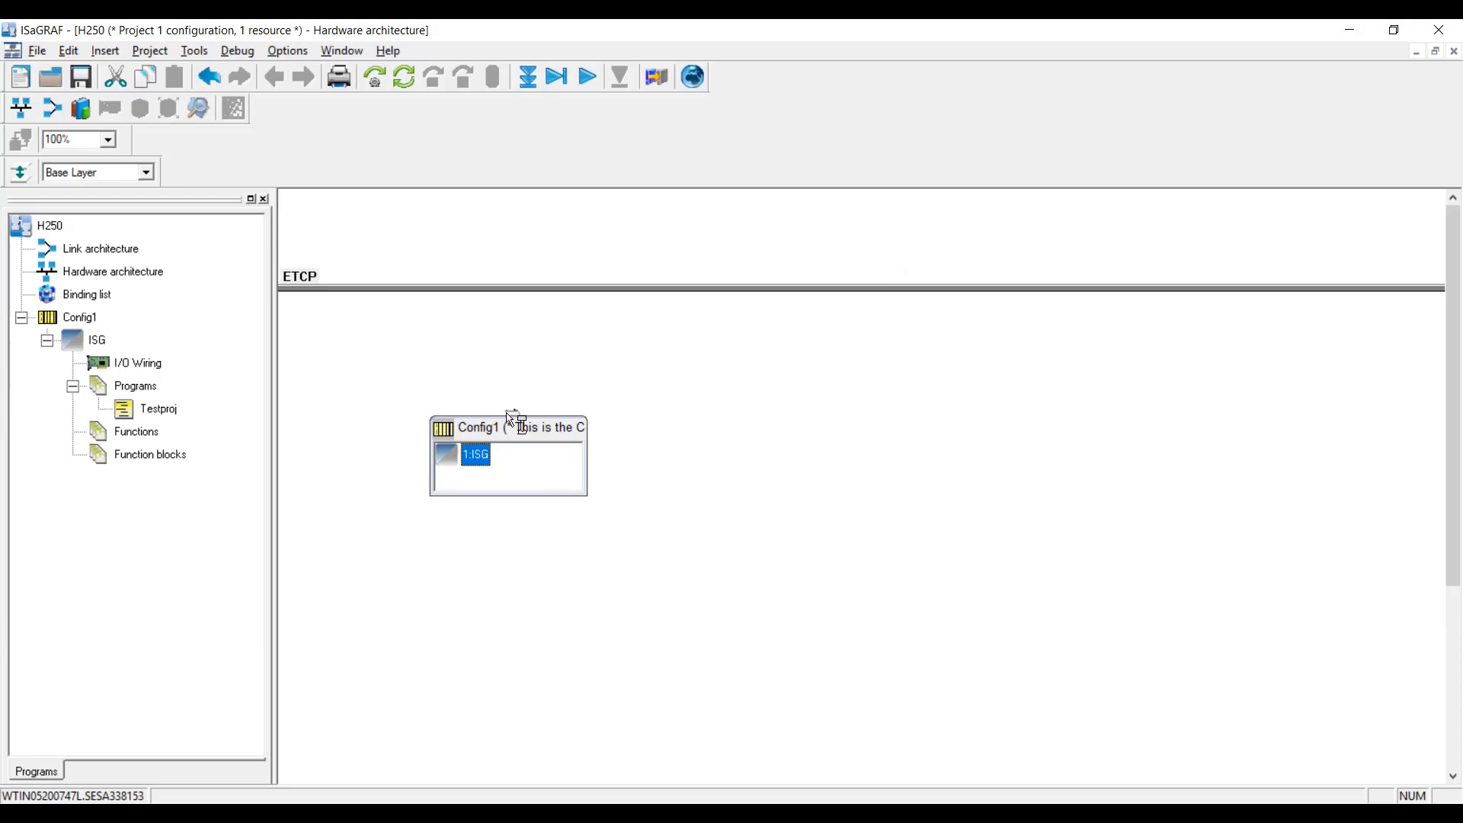
Link Config1 to the ETCP bar, replacing IPAddress 127.0.0.1 with 10.179.236.113.
left_click_drag(507, 414, 525, 293)
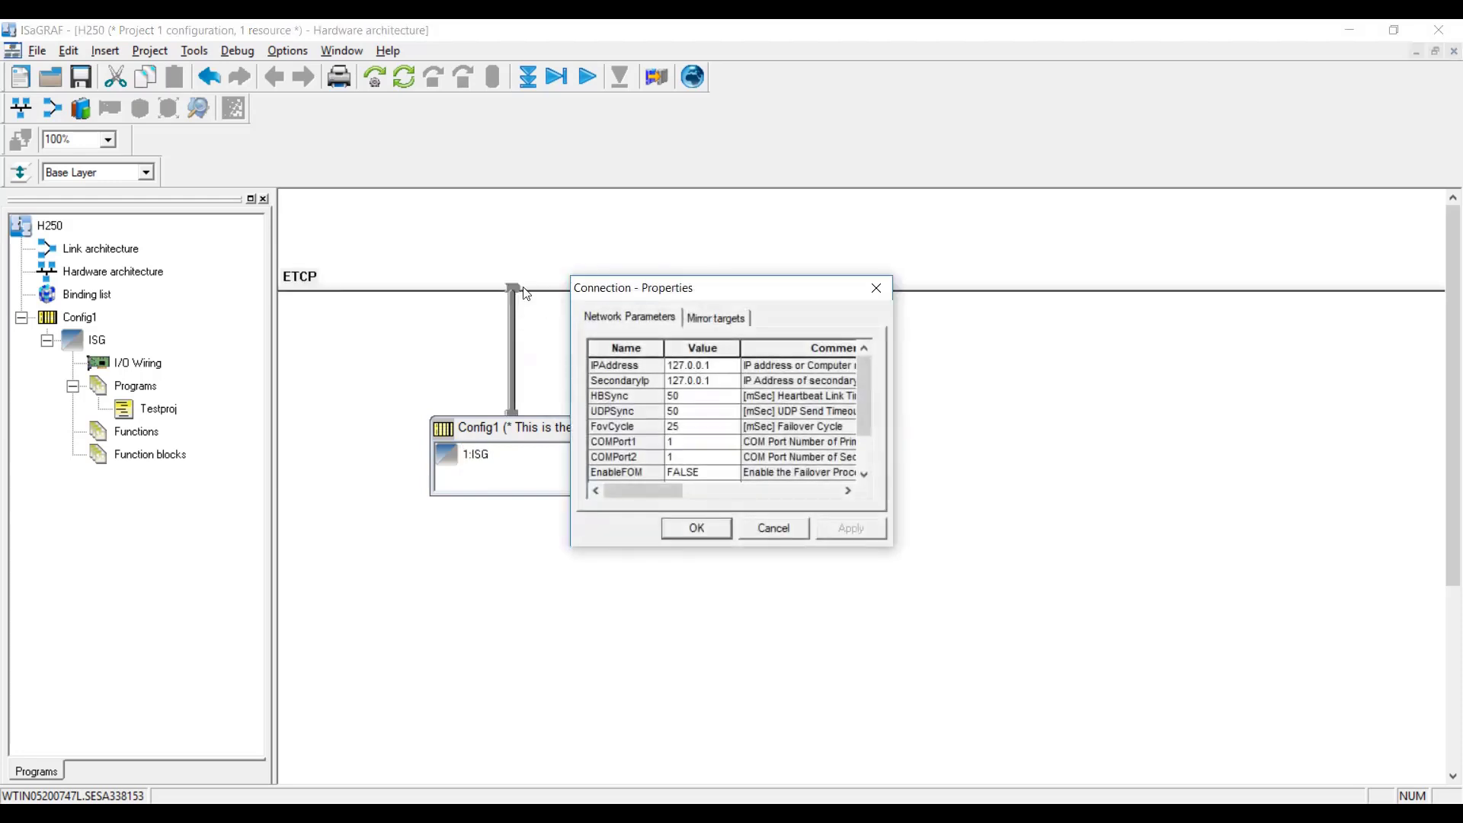
left_click(717, 368)
left_click_drag(717, 368, 645, 372)
type("10.179.236.113")
left_click(694, 534)
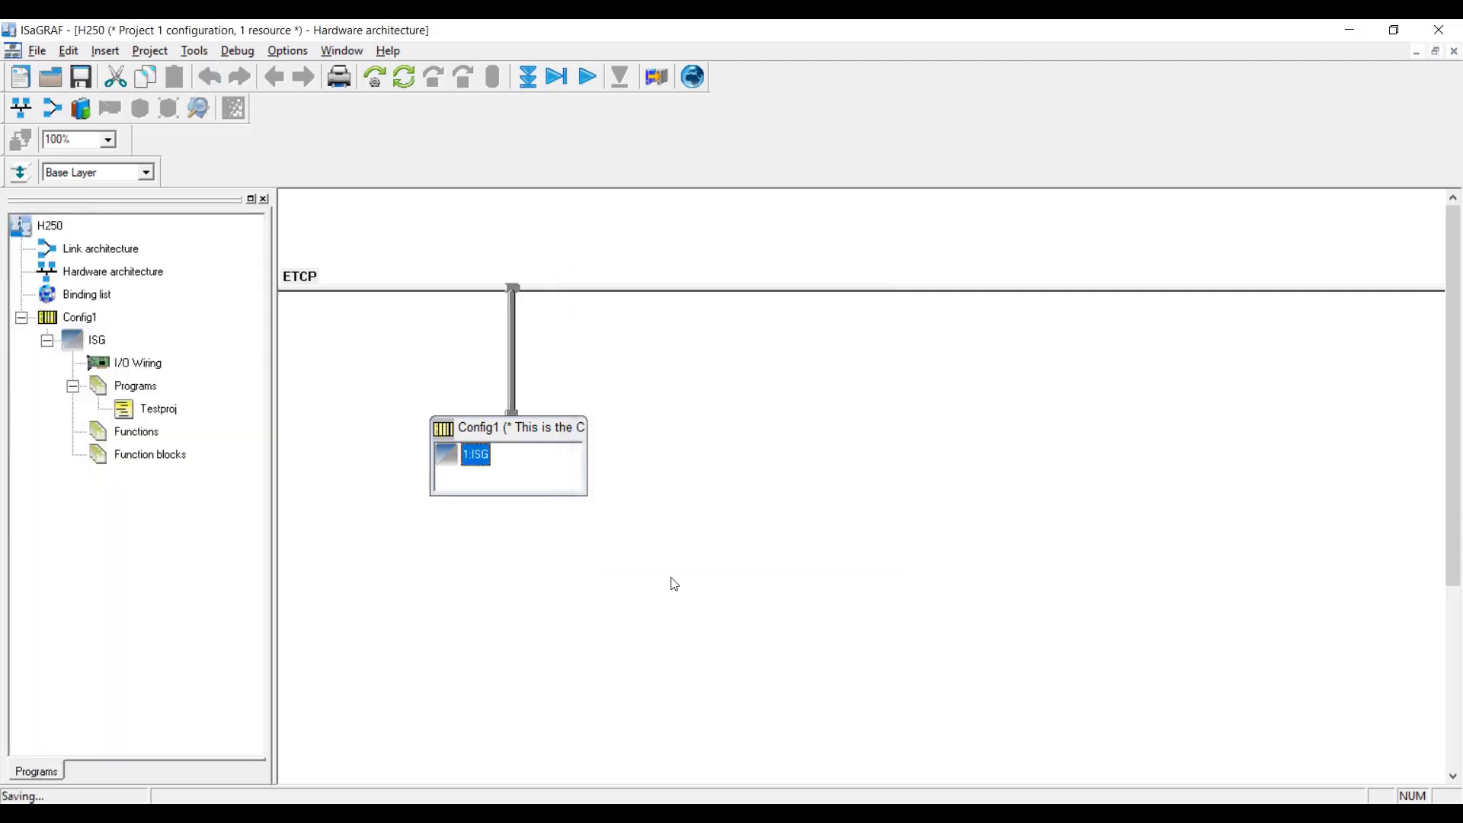
In the ISG resource properties, set the target to HU250 and the network to ETCP.
left_click(532, 432)
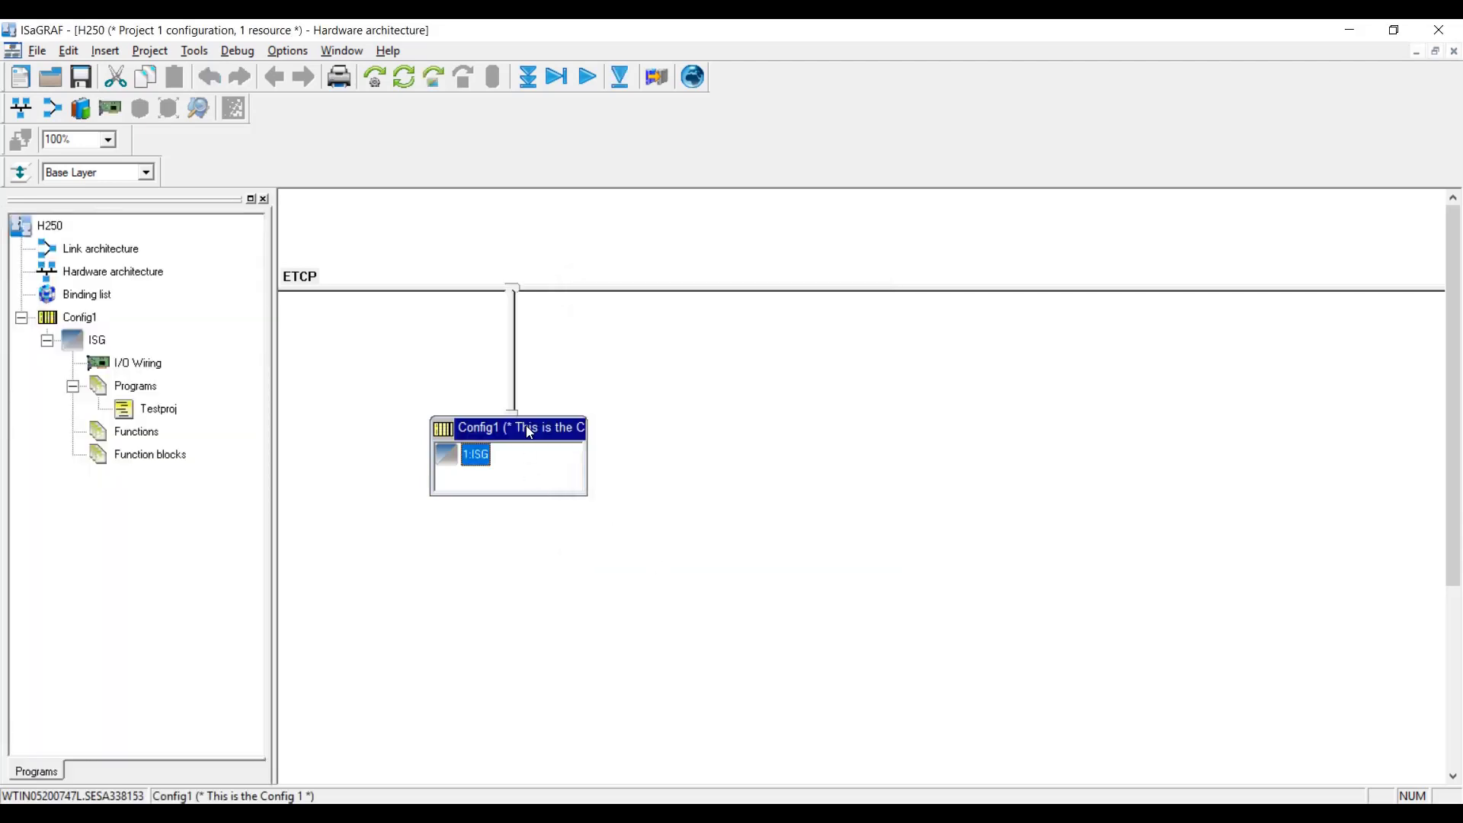
right_click(481, 462)
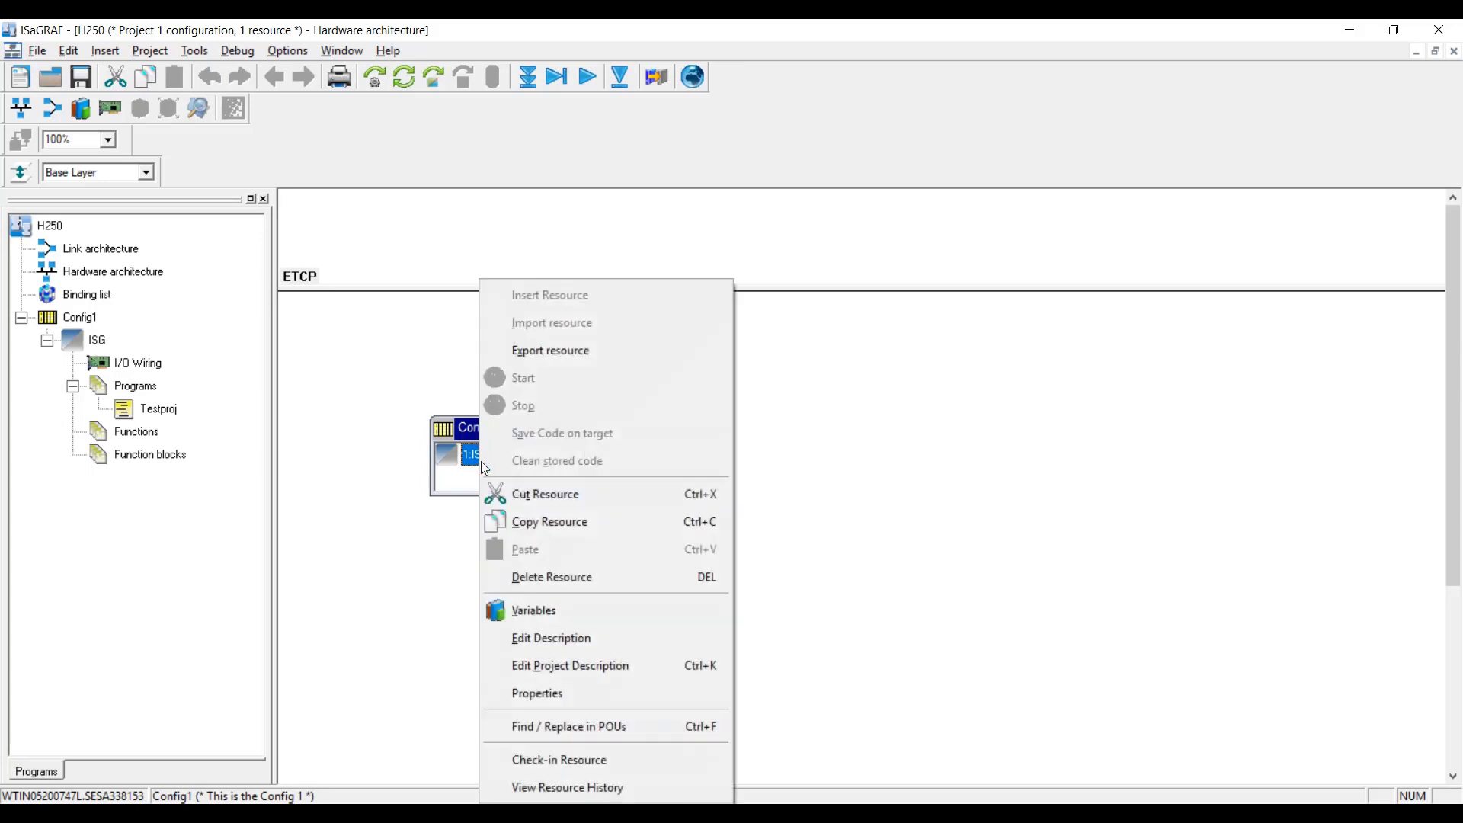
left_click(566, 694)
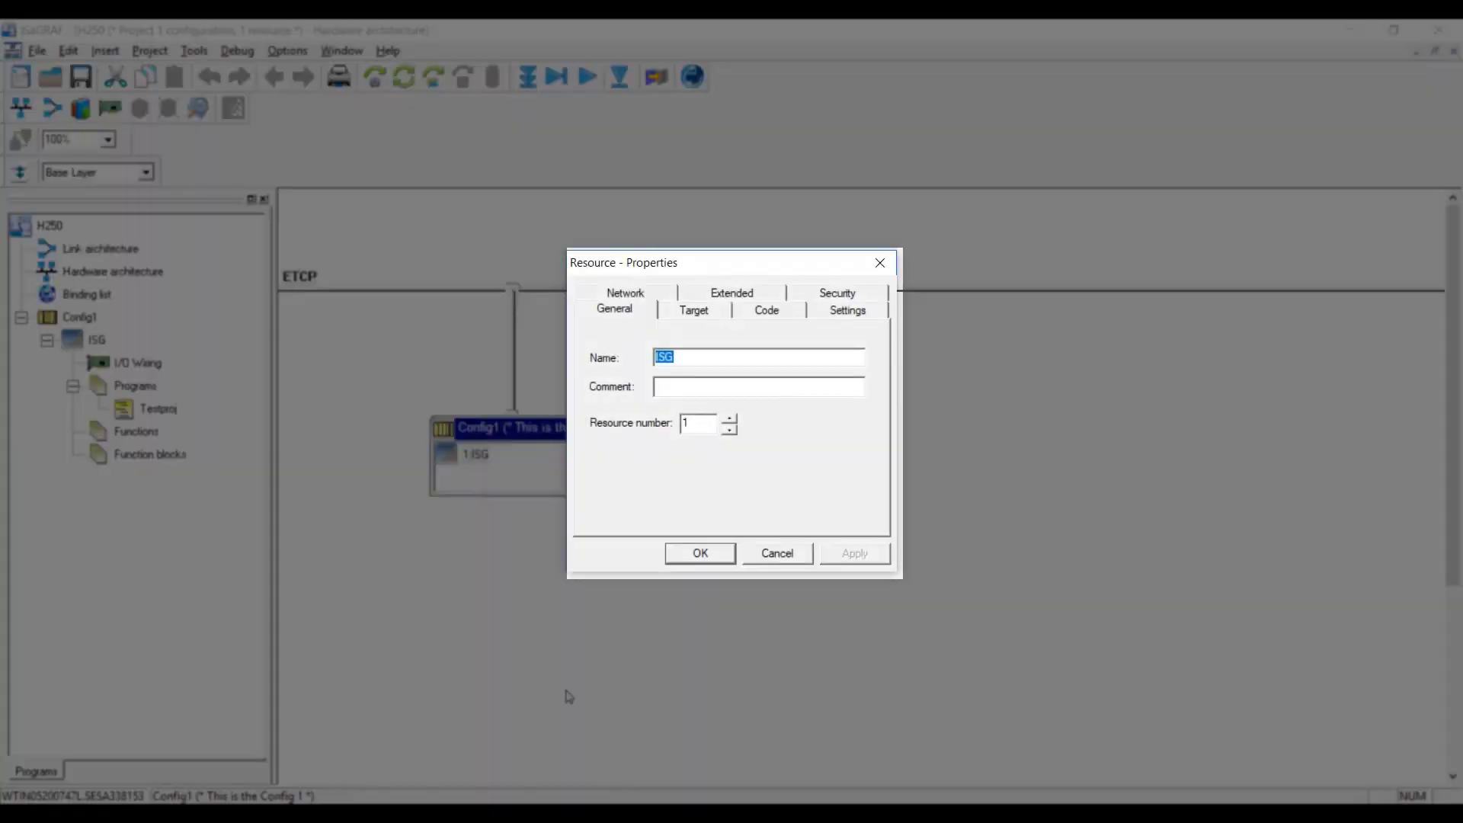
left_click(709, 318)
left_click(696, 340)
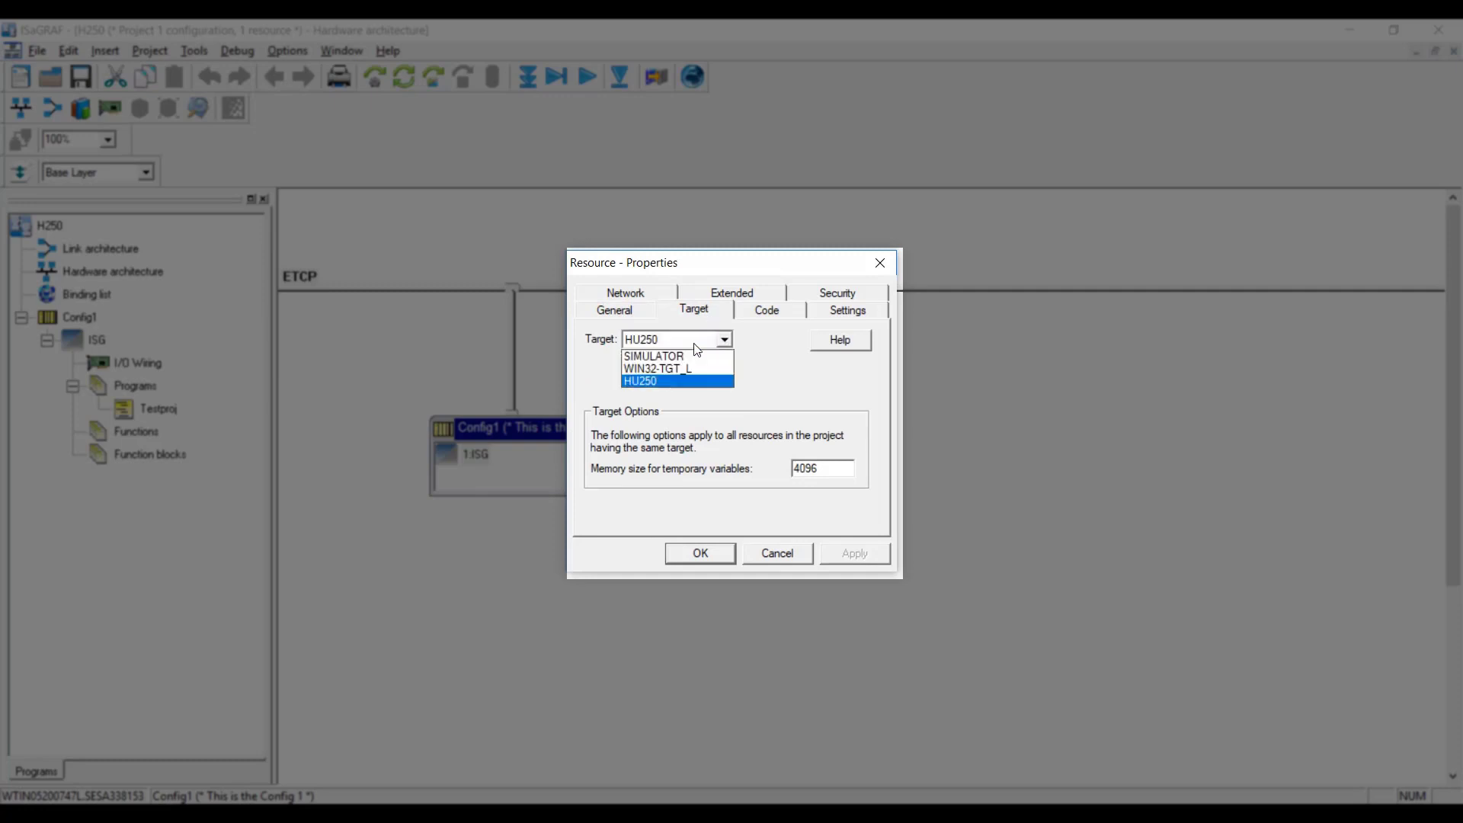
left_click(697, 344)
left_click(626, 293)
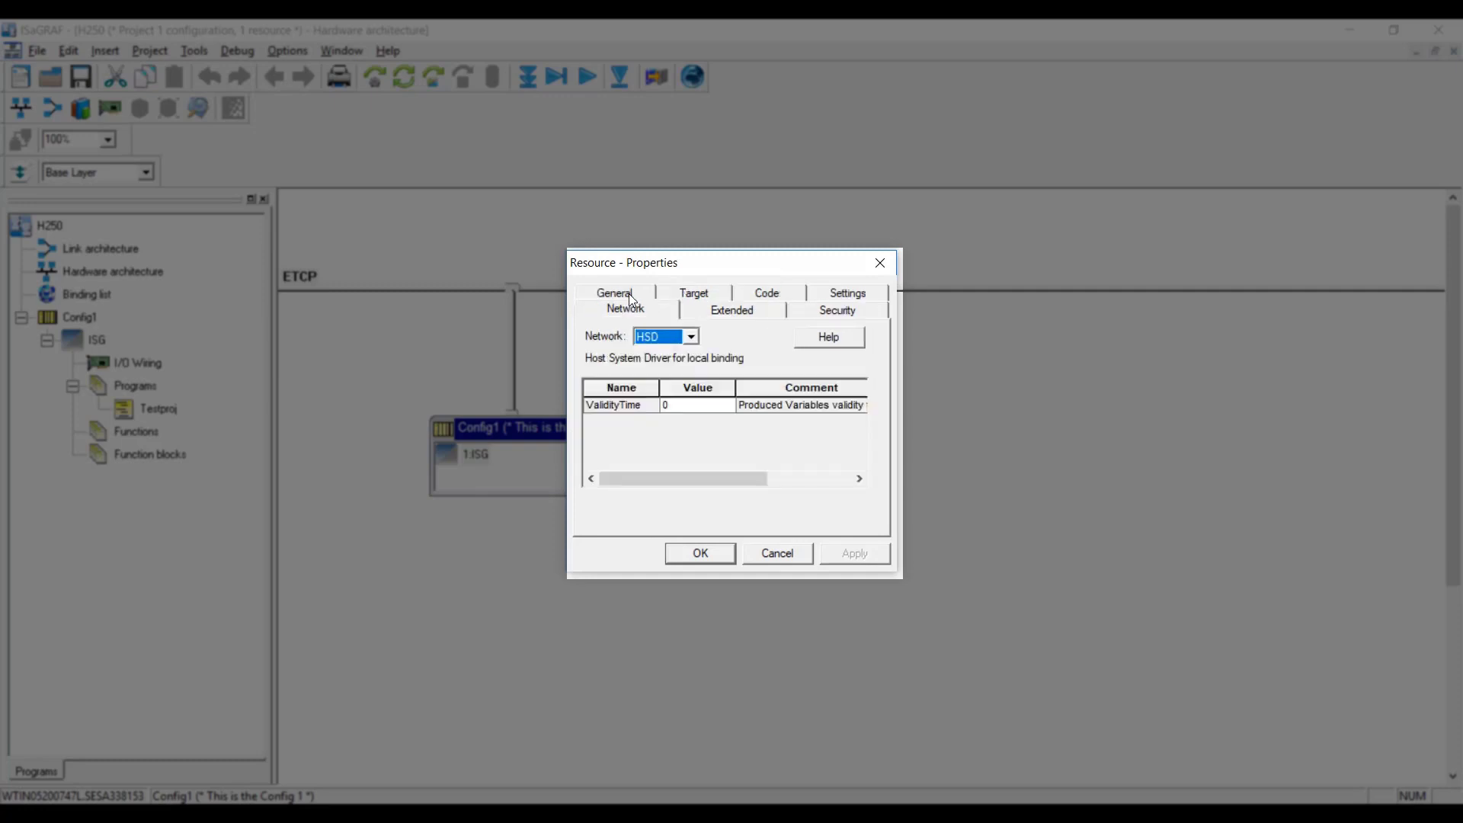
left_click(679, 339)
left_click(676, 365)
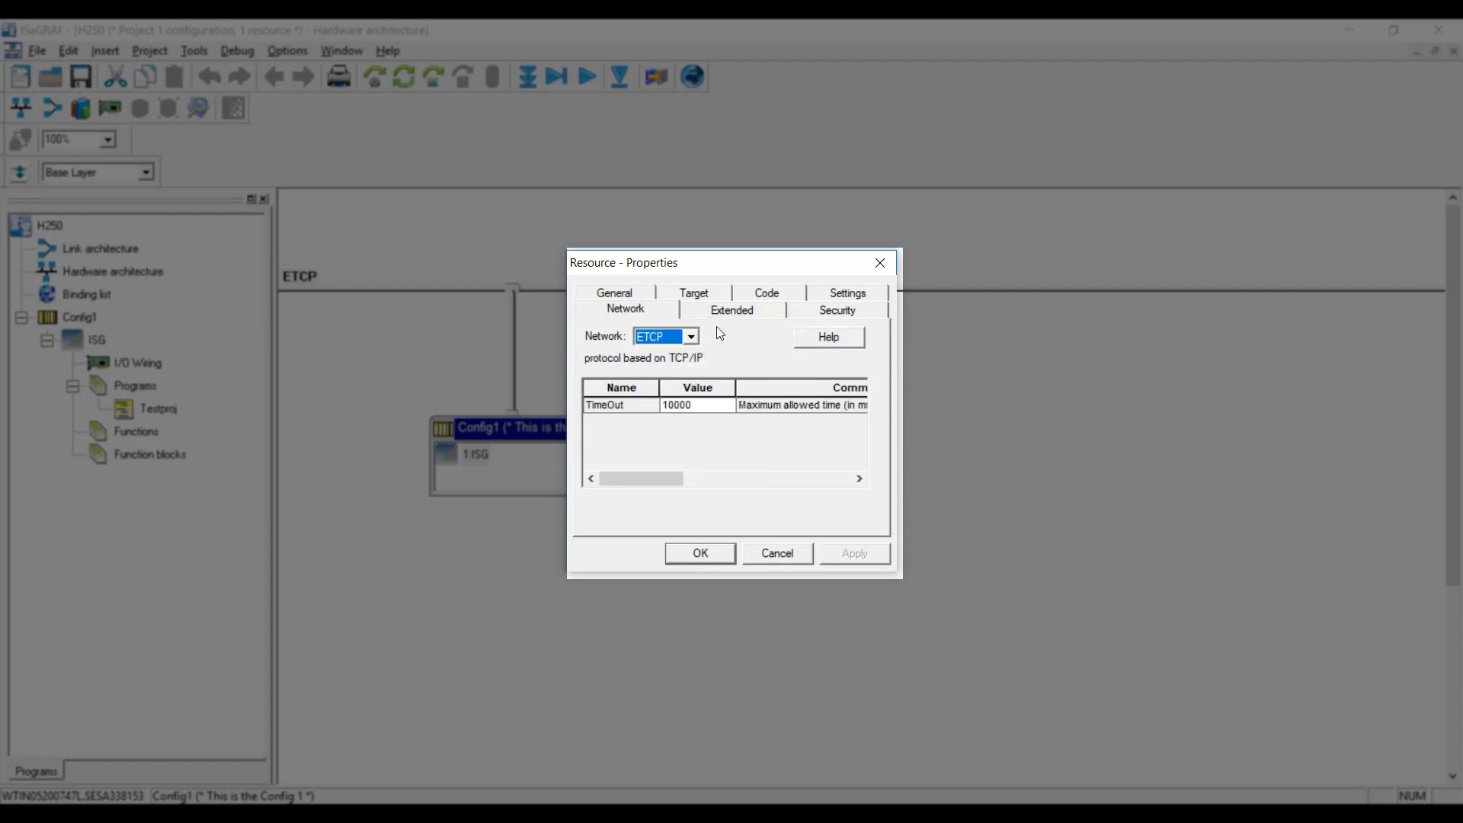
left_click(702, 299)
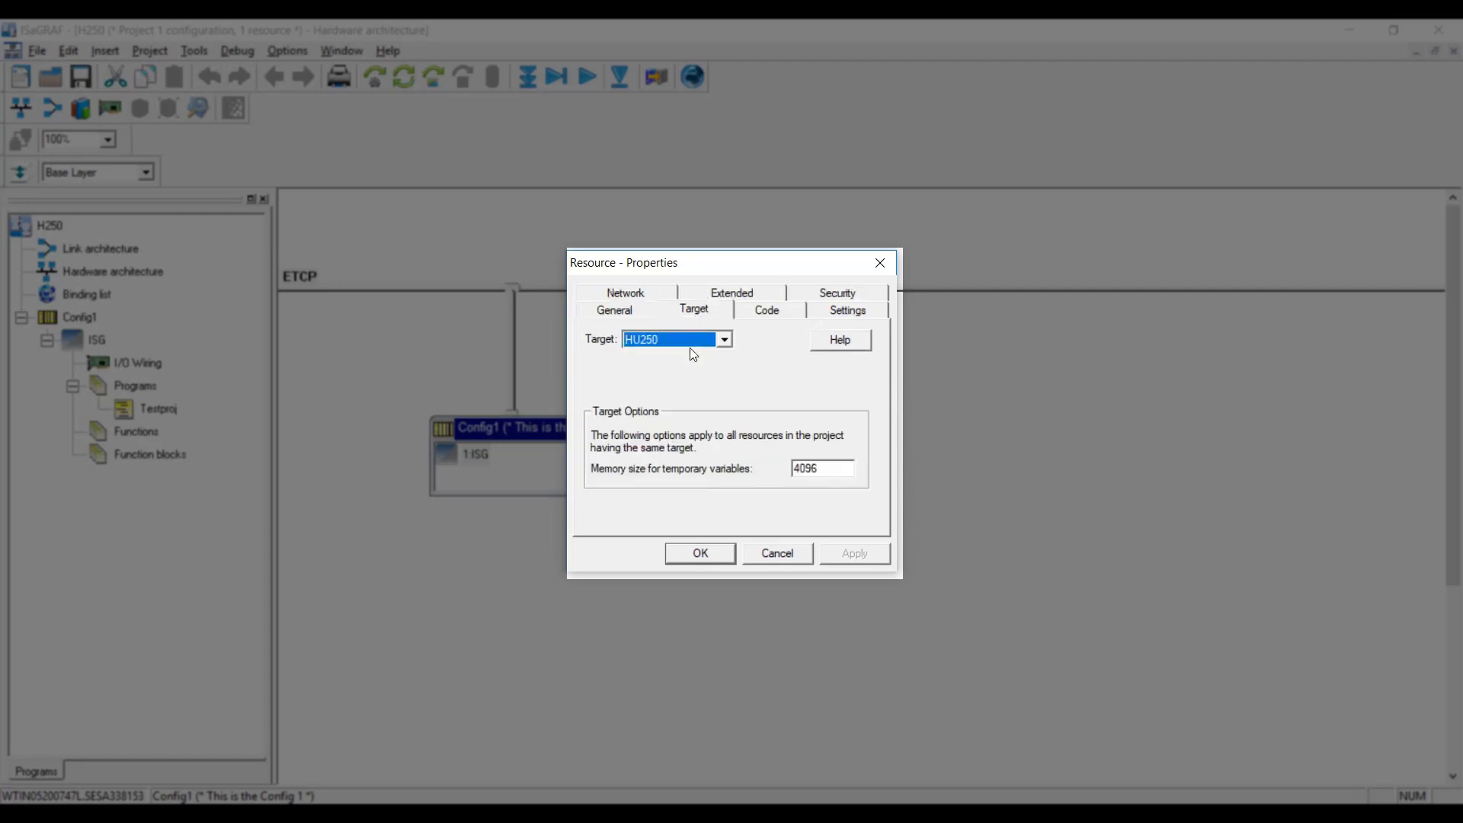
Embed the symbol table in generated code, choosing Complete Table.
left_click(764, 314)
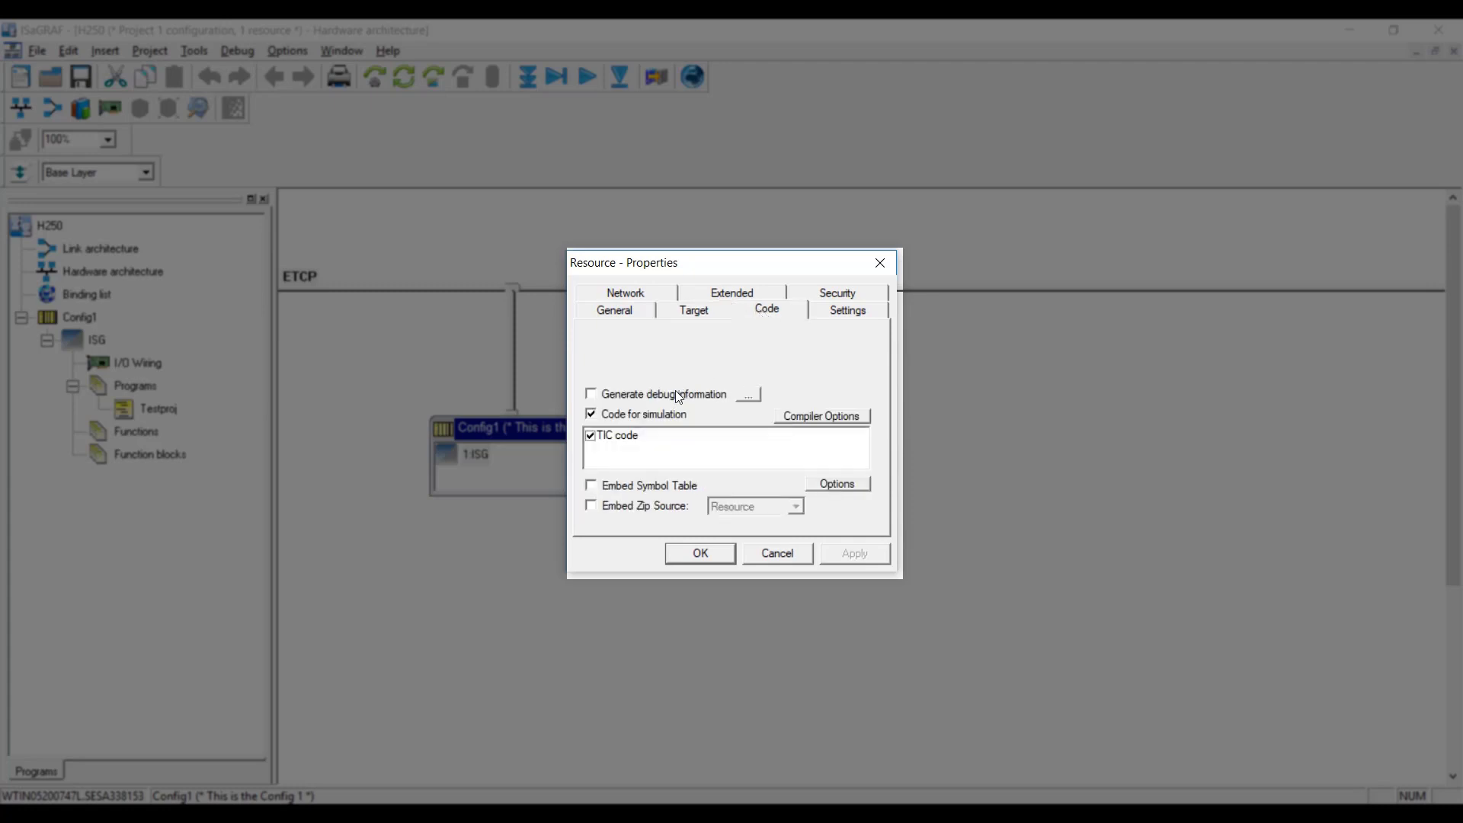
left_click(591, 485)
left_click(852, 484)
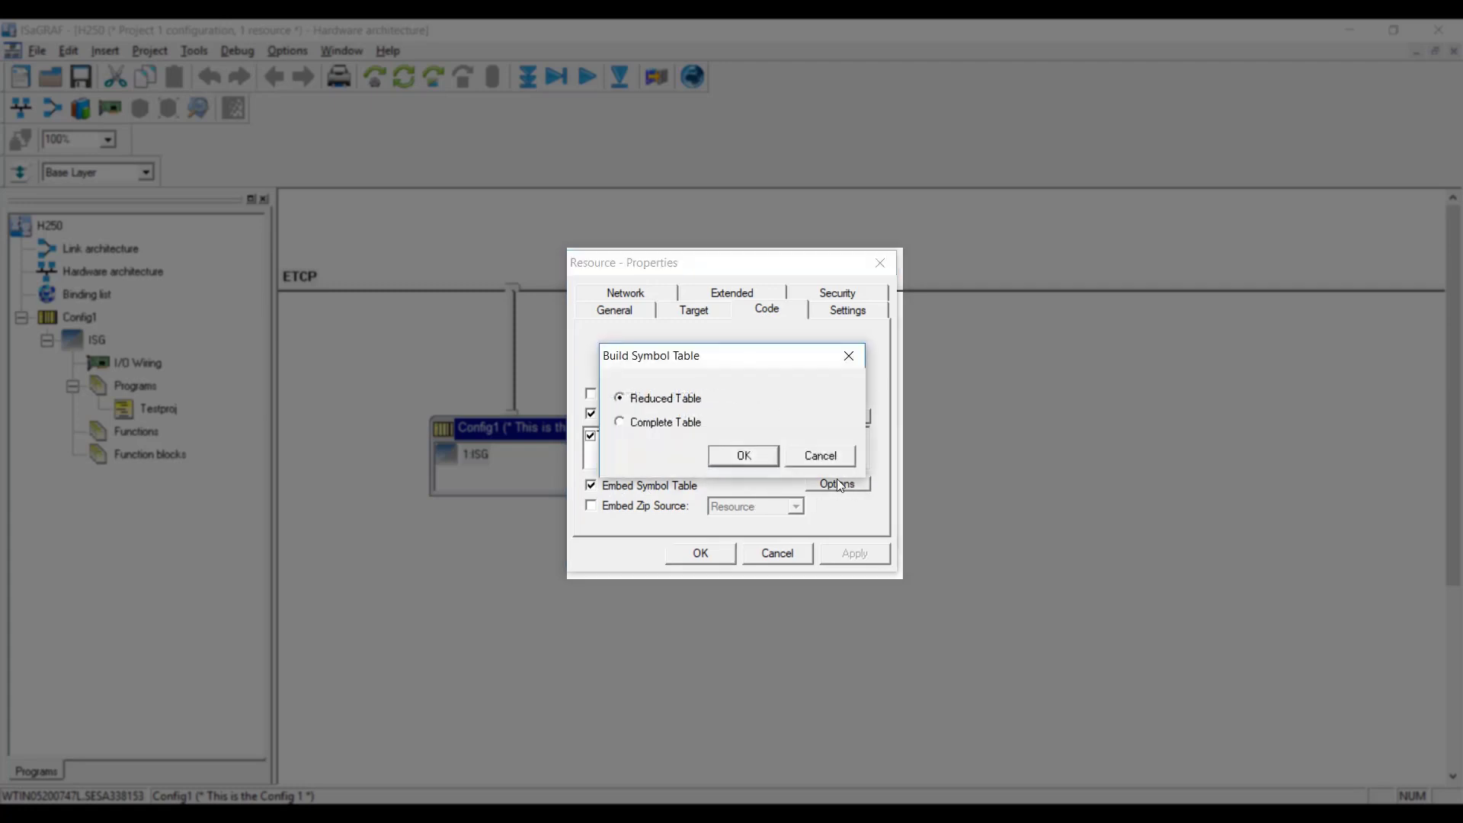
left_click(655, 424)
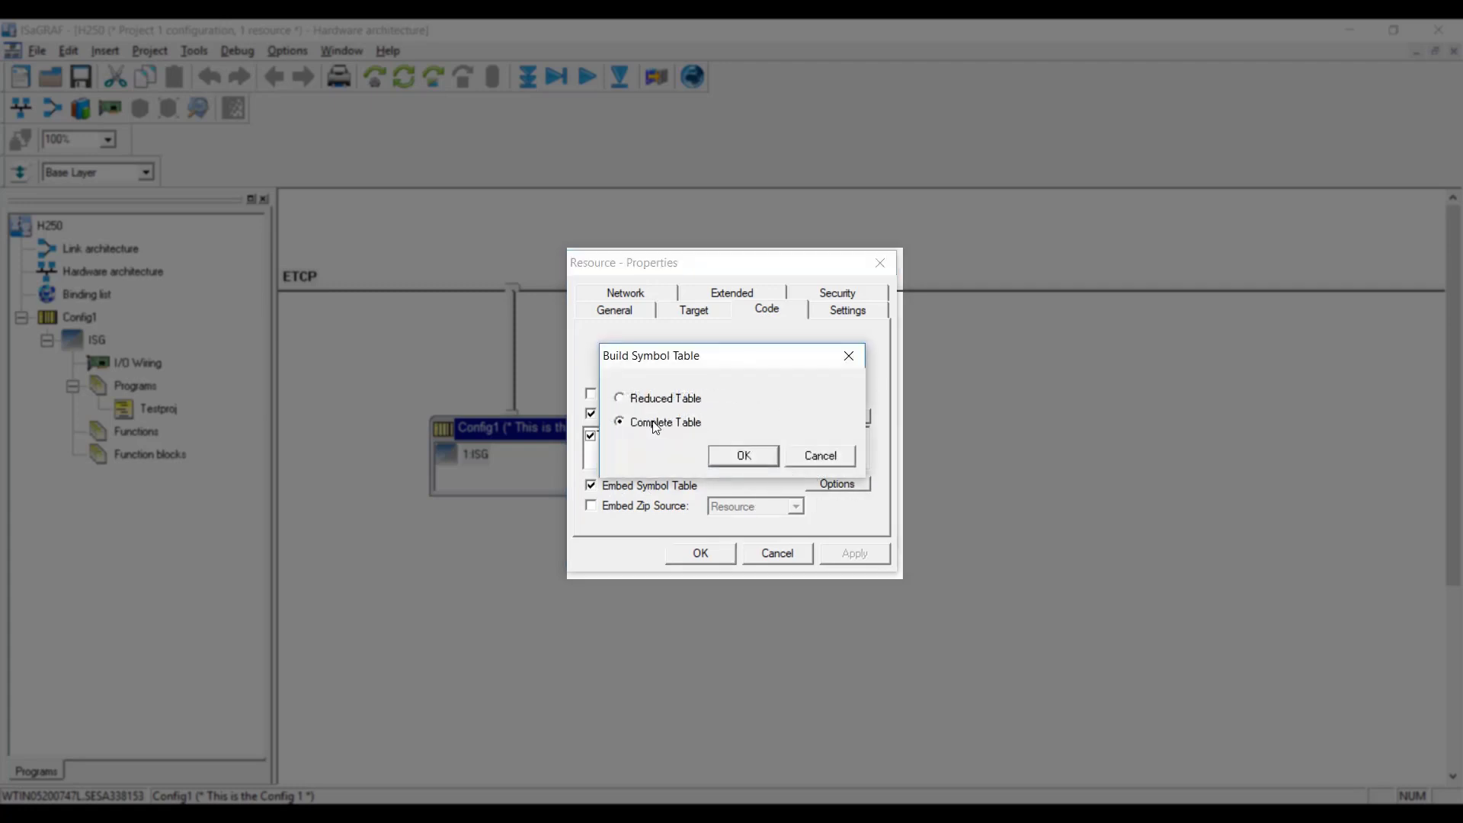
left_click(754, 455)
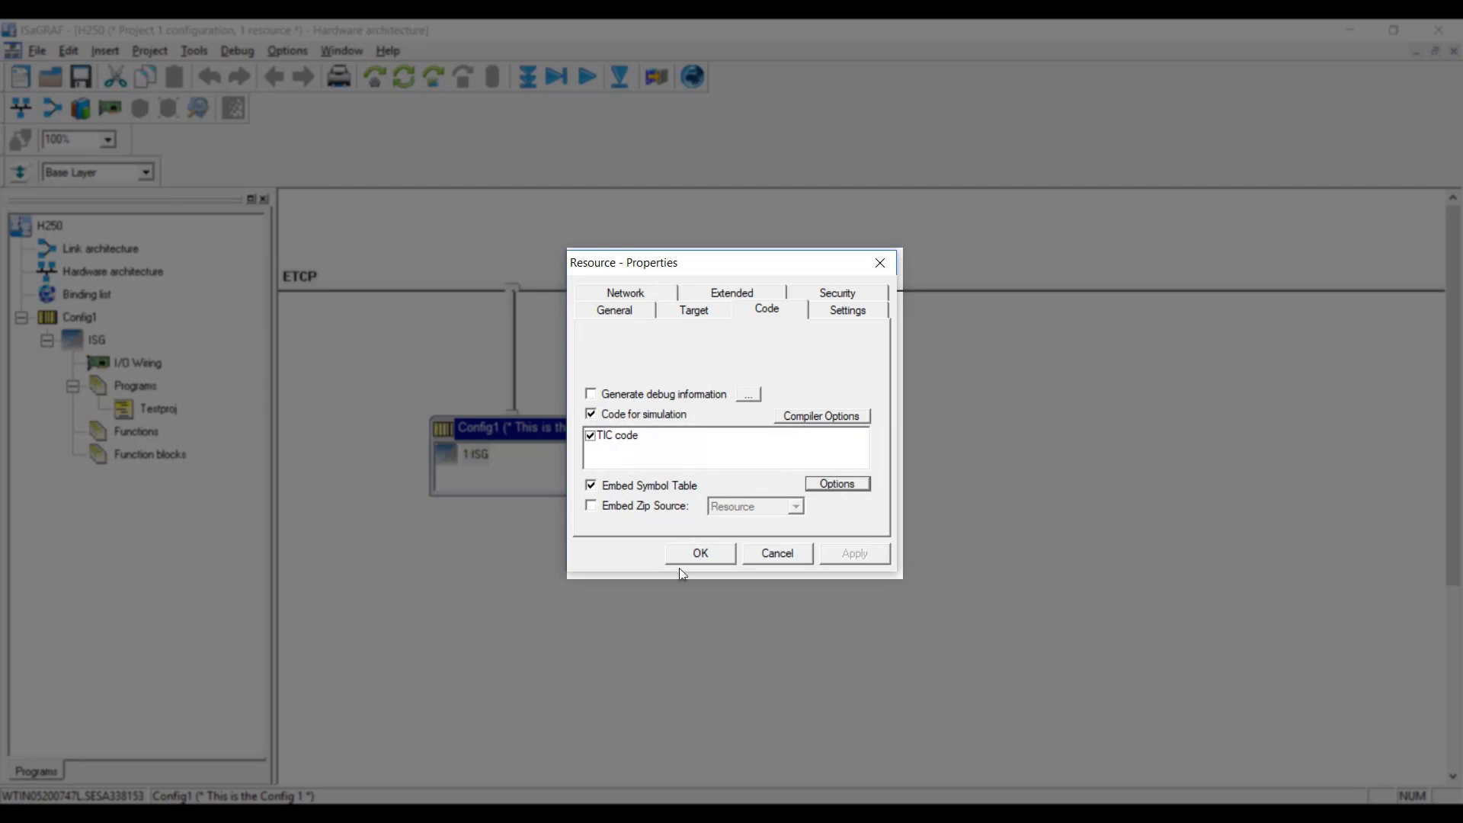
Enable triggered cycles with a cycle timing of 100 ms.
left_click(836, 314)
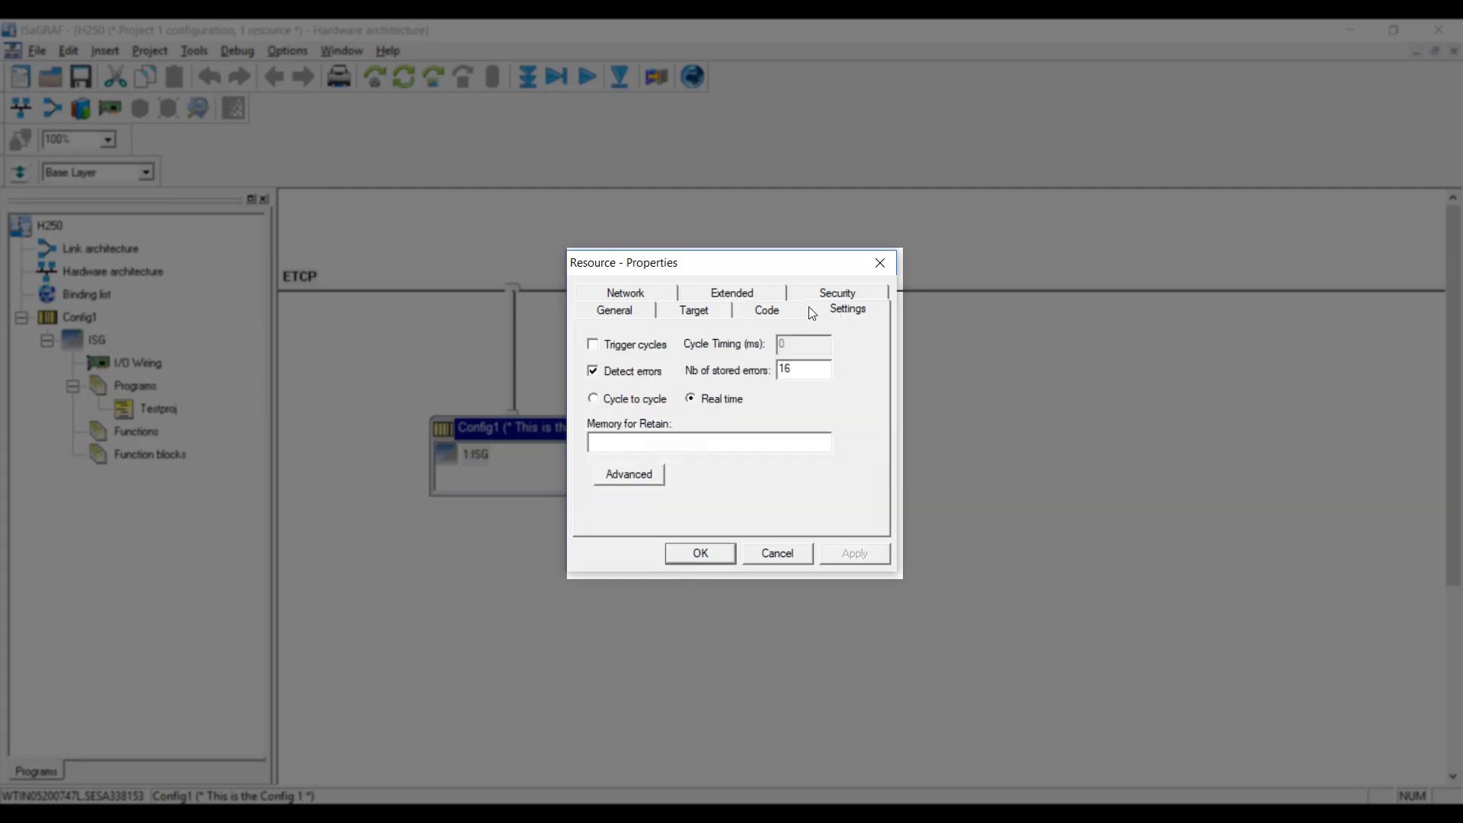
left_click(639, 346)
double_click(792, 344)
type("100")
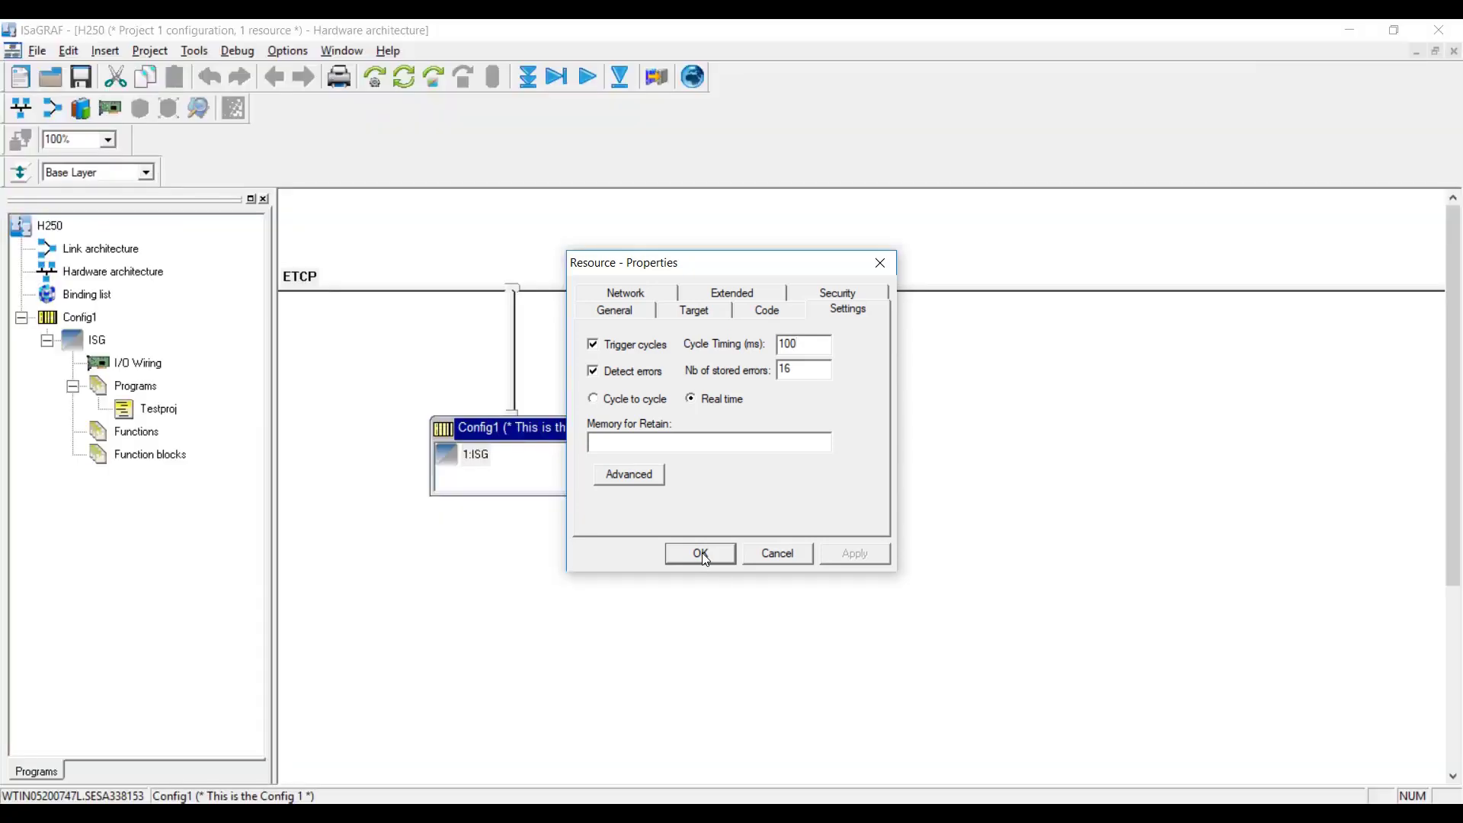
Apply the resource properties, confirm Options > Customize > Preferences, and start the H250 build.
left_click(700, 554)
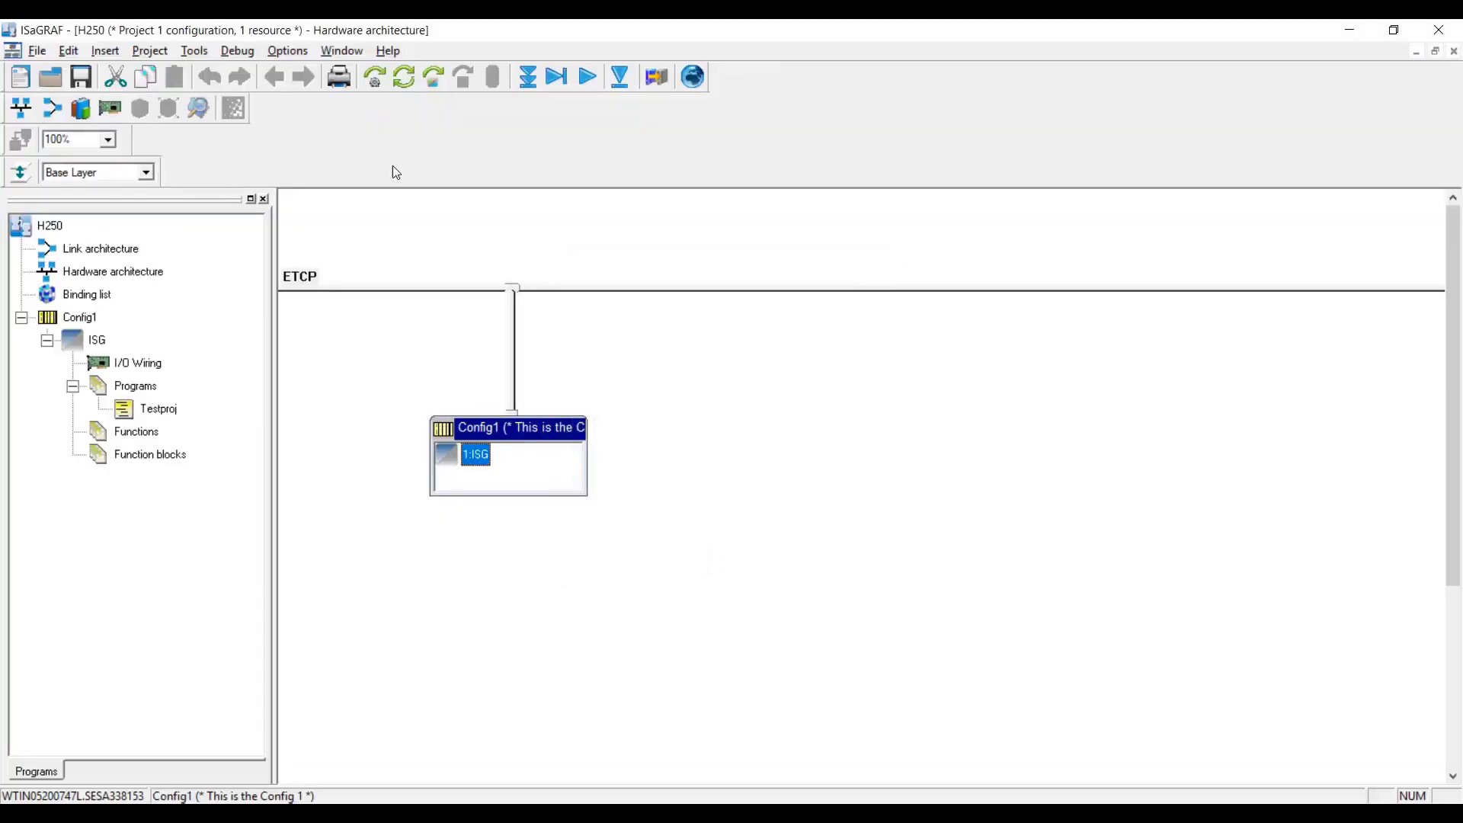
left_click(286, 52)
left_click(318, 101)
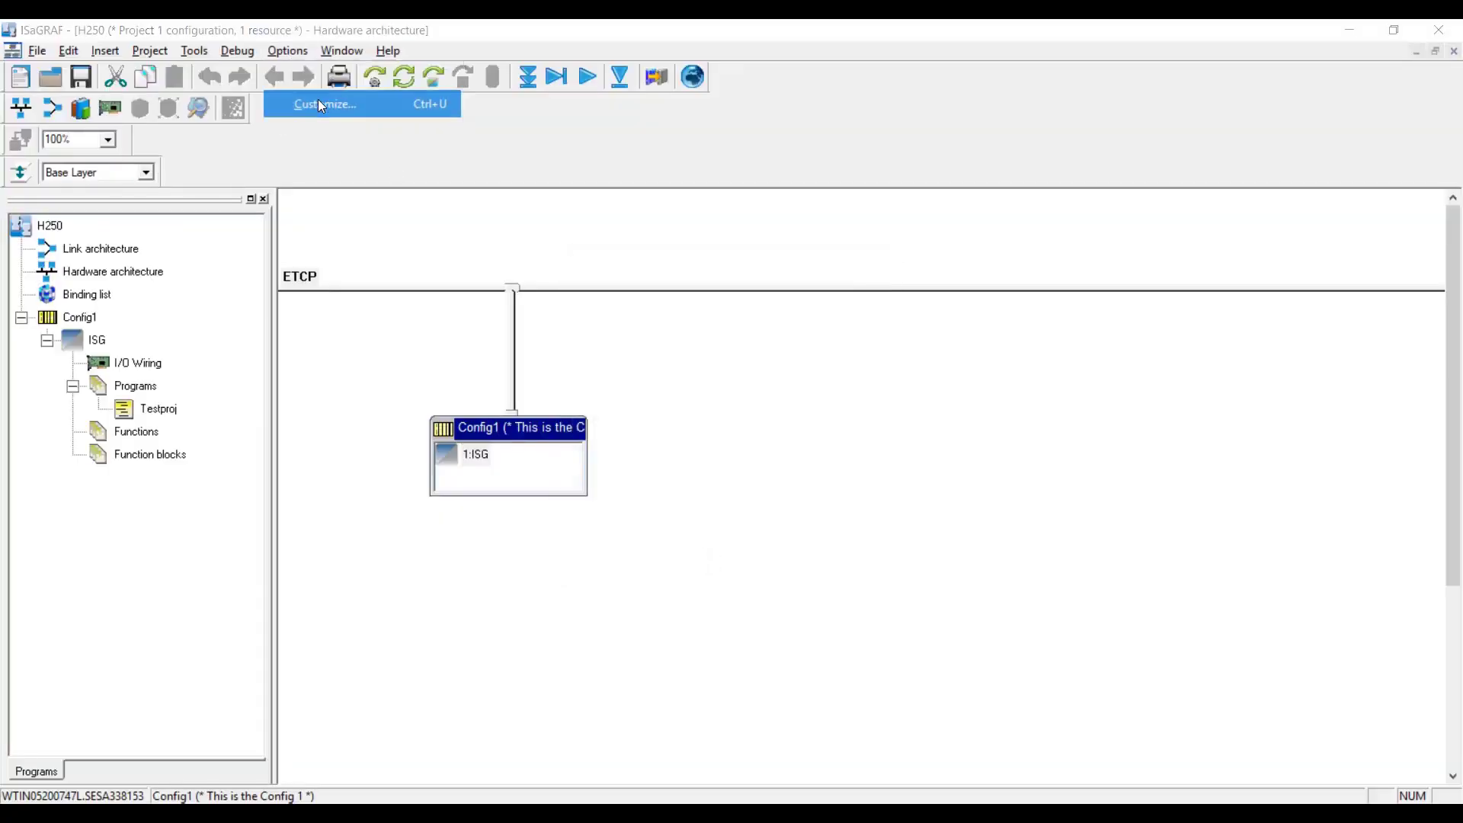
left_click(655, 259)
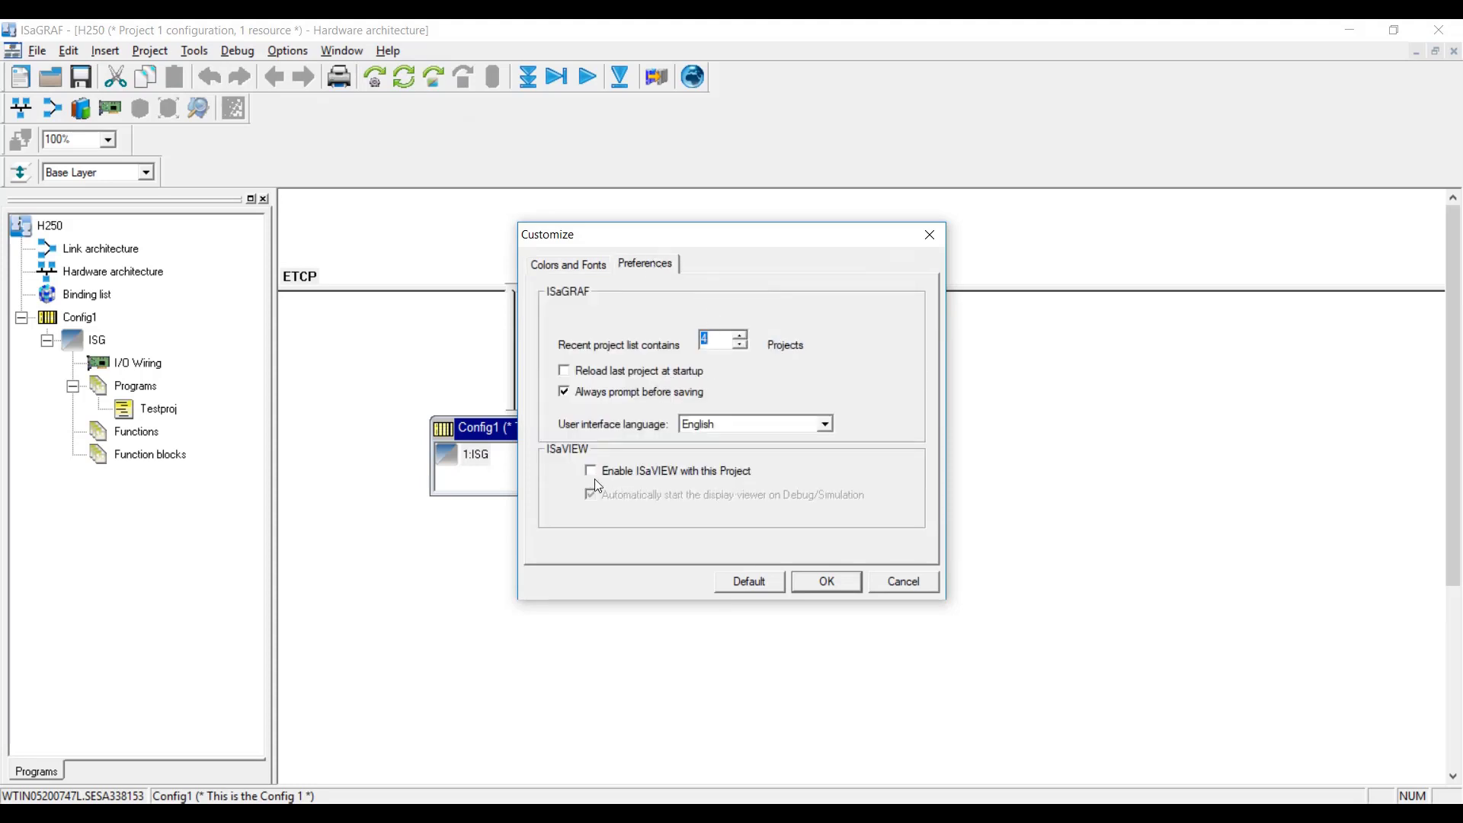
left_click(828, 583)
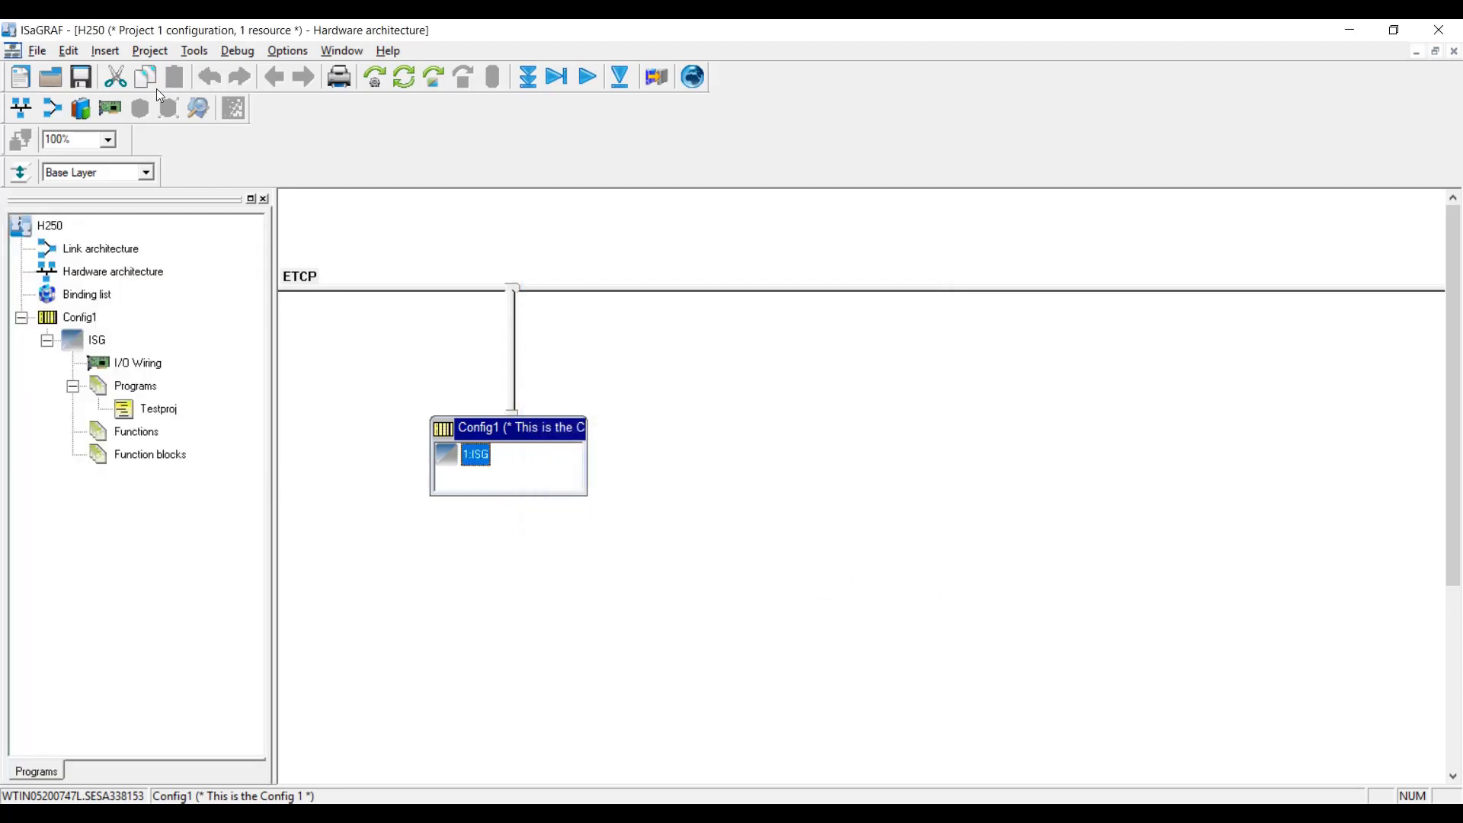
left_click(375, 78)
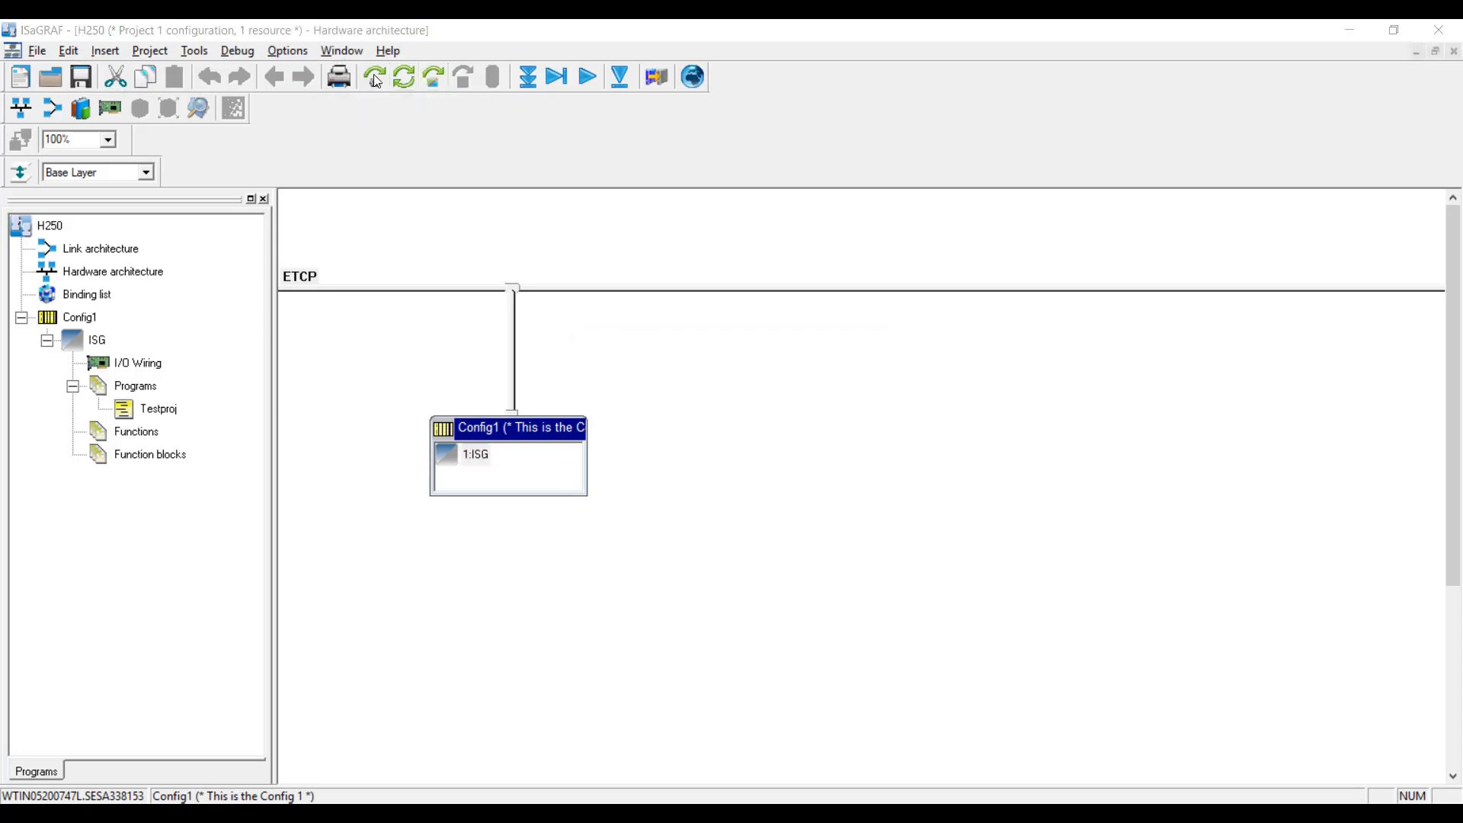
Save and build the project, then download Config1: 1:ISG using Stop and download.
left_click(626, 462)
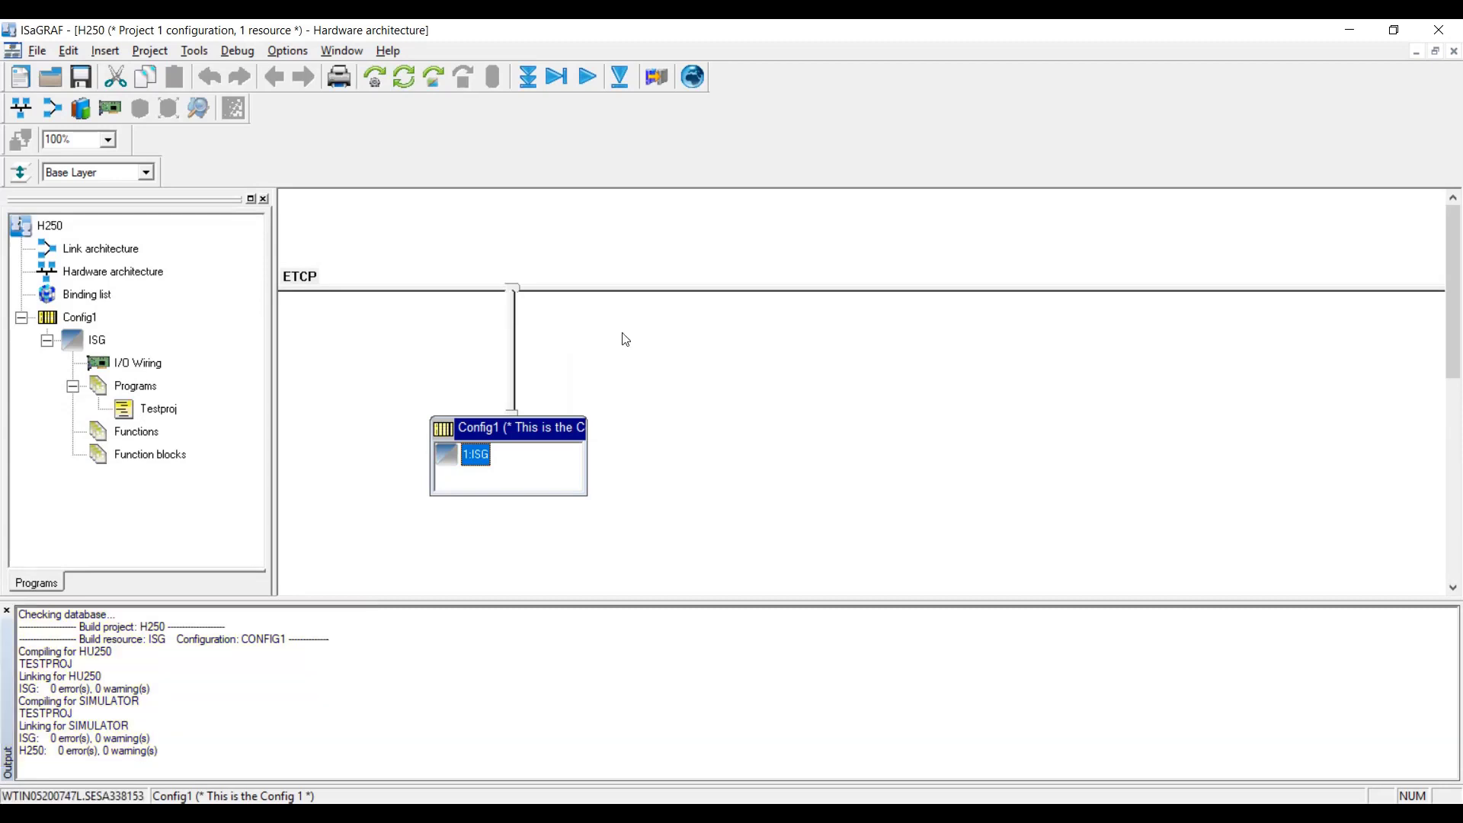
left_click(526, 79)
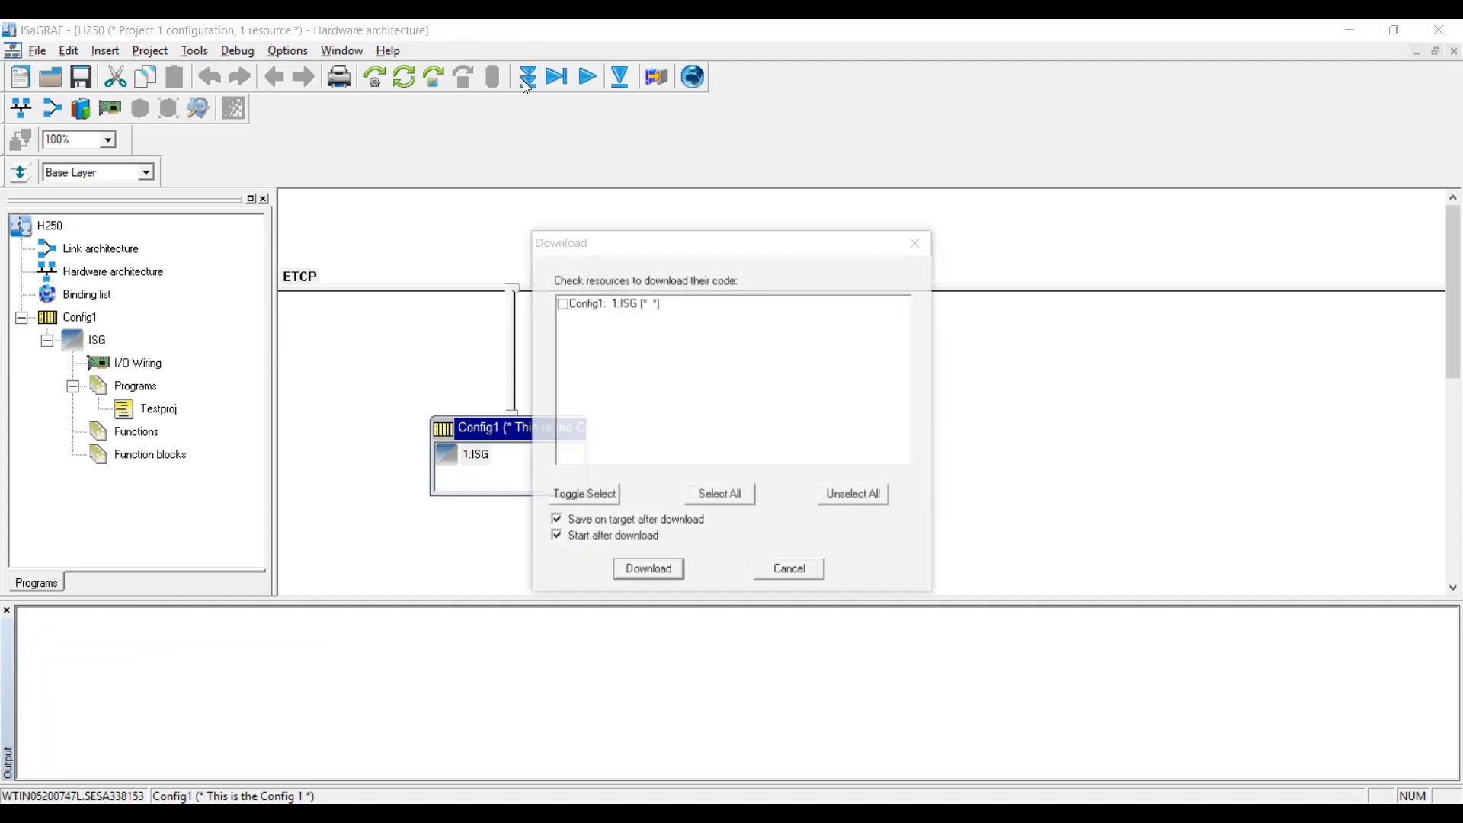
left_click(563, 305)
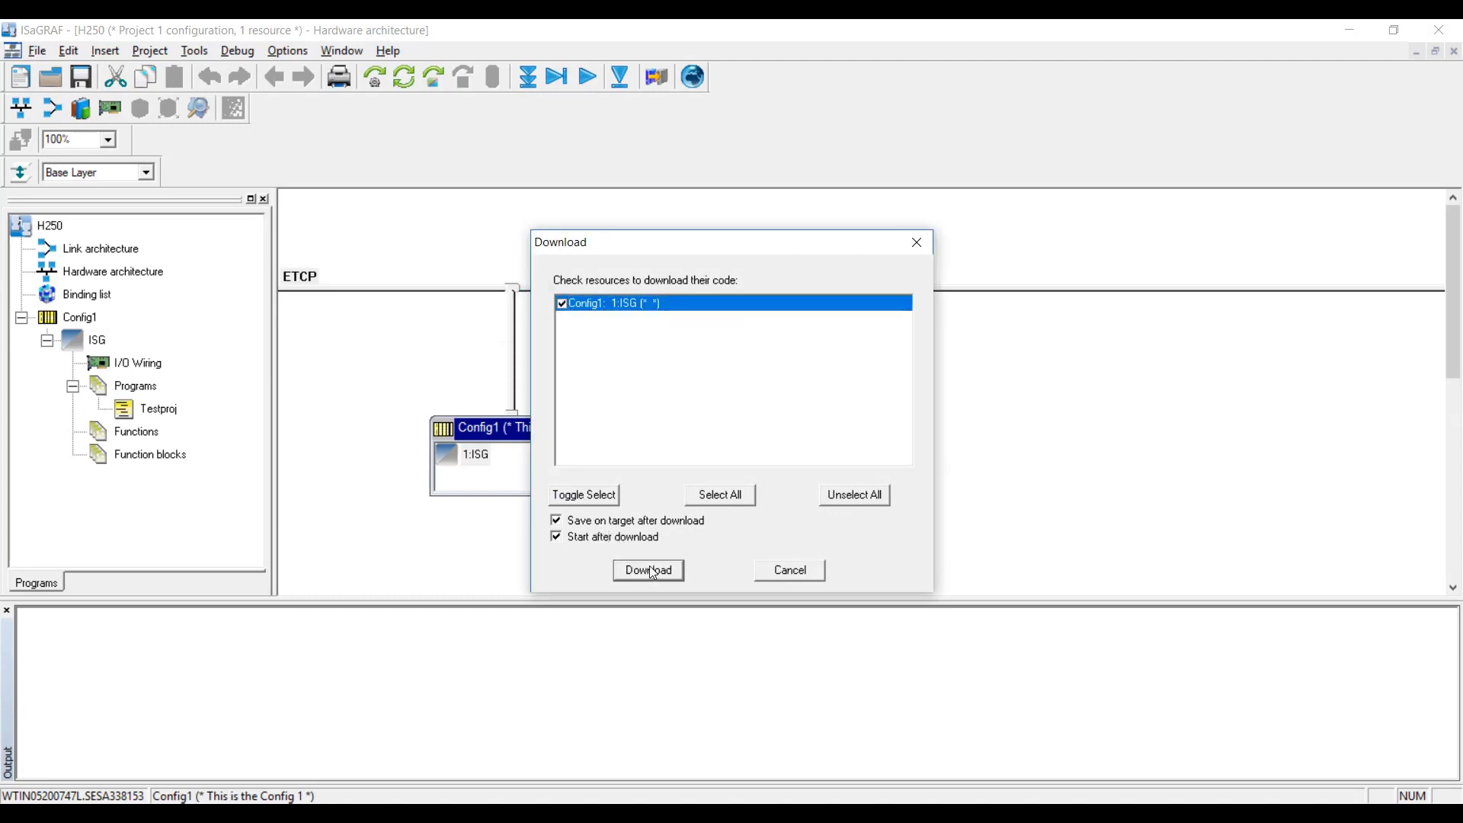
left_click(681, 577)
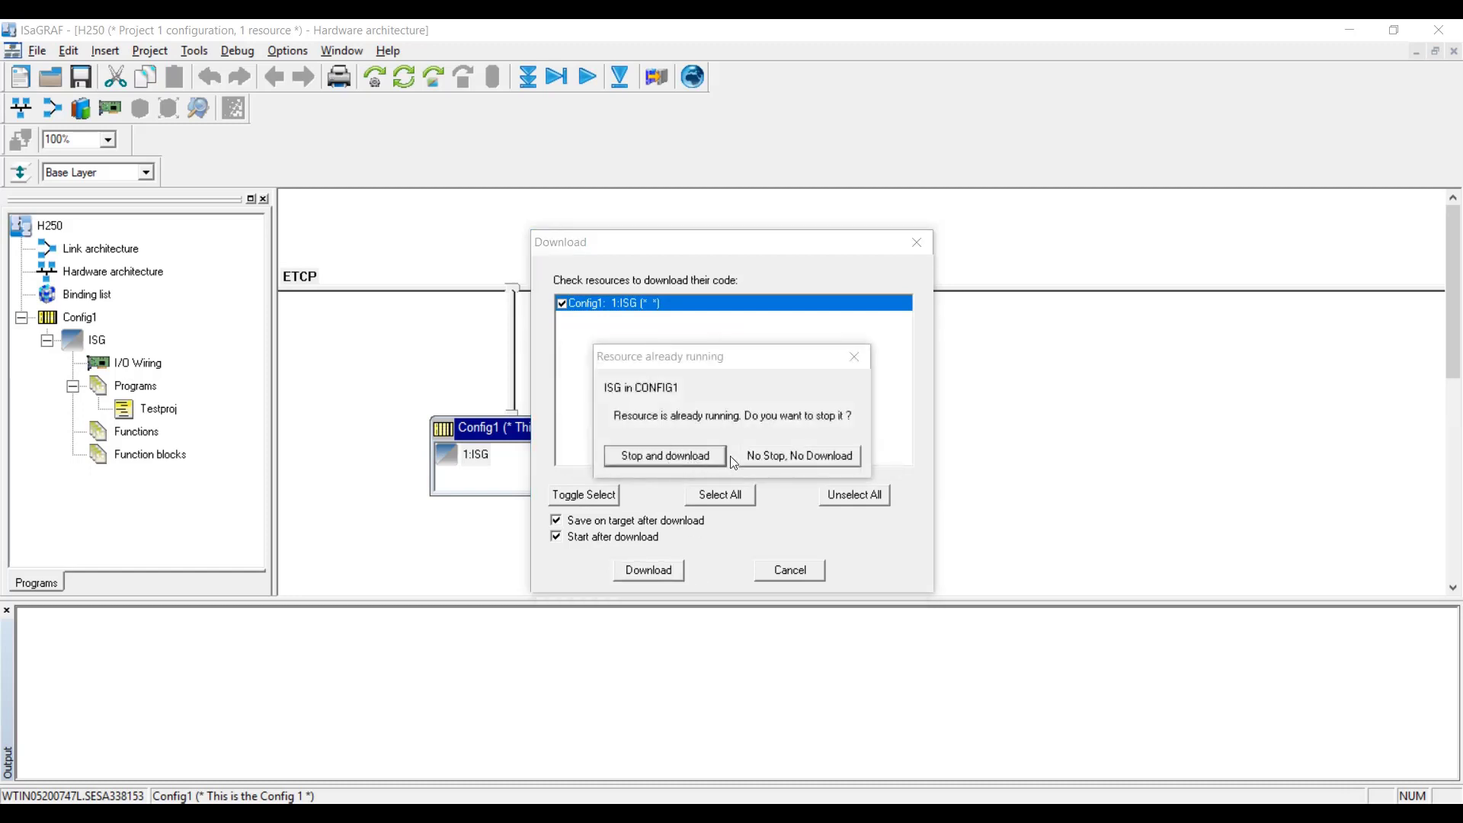
left_click(665, 456)
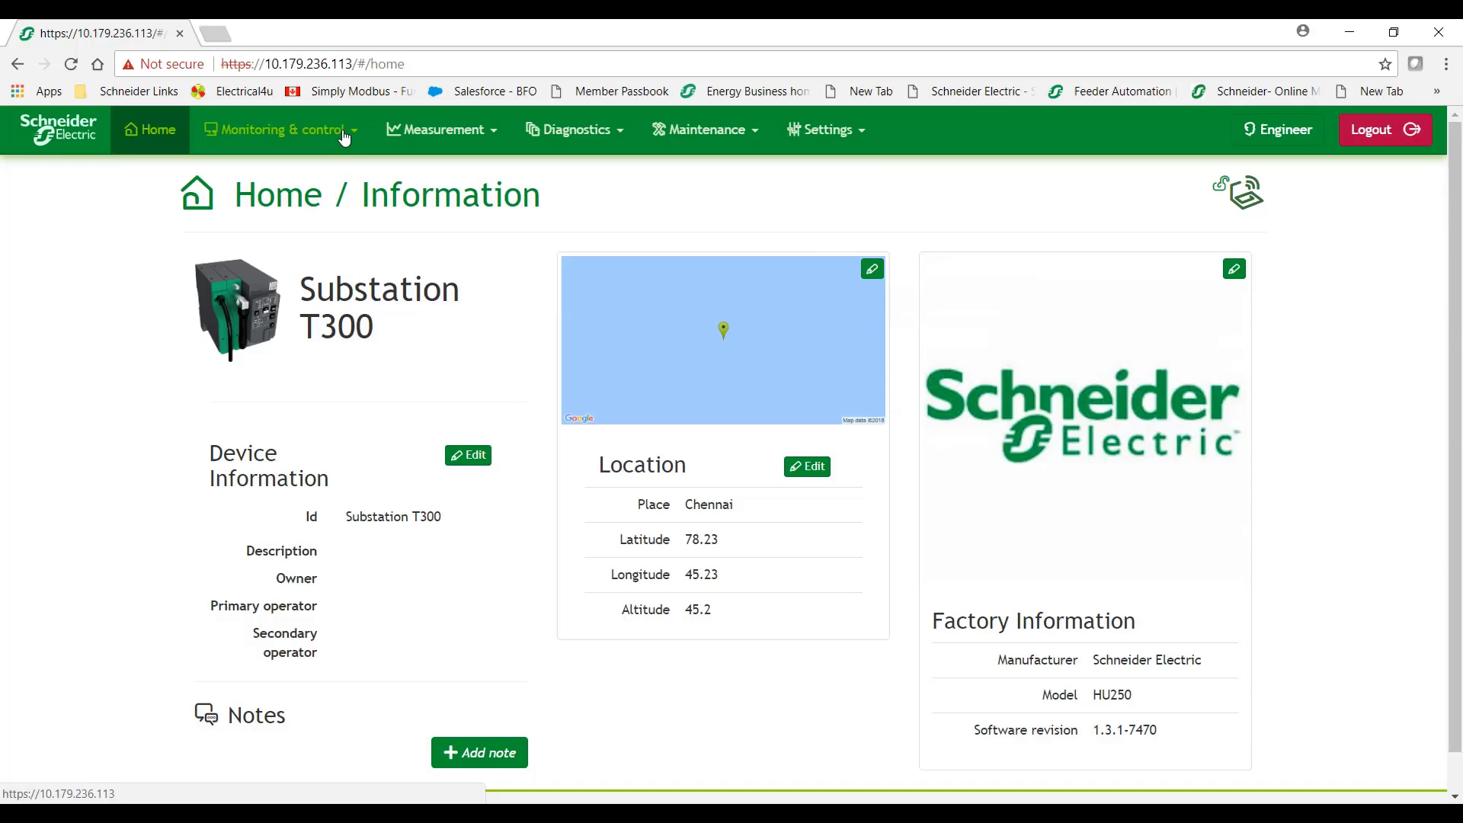
View the System page, then the last Analog data page showing AI1 250.00, AI2 500.00, AO1 750.00.
left_click(343, 133)
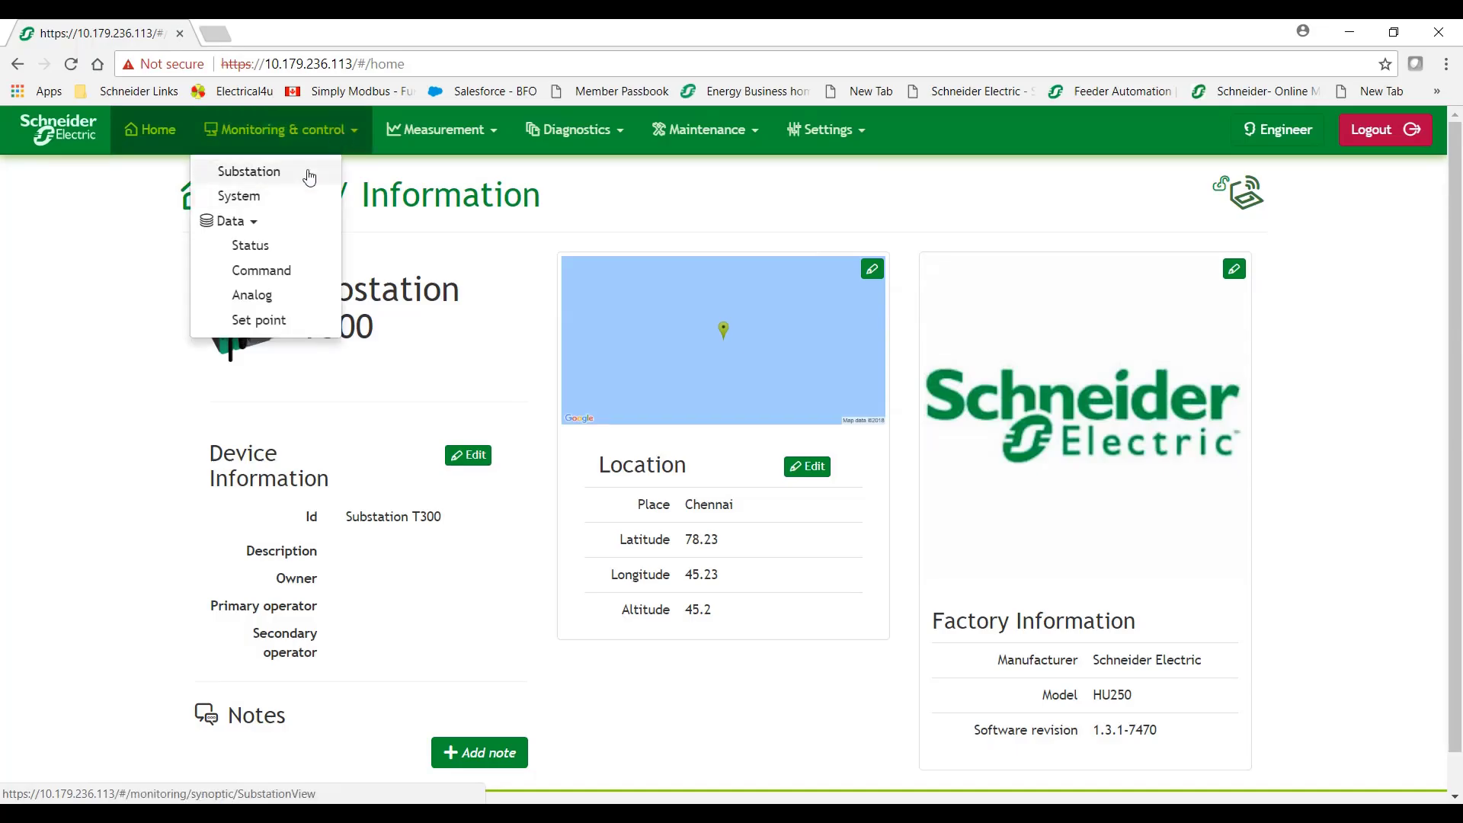
left_click(302, 194)
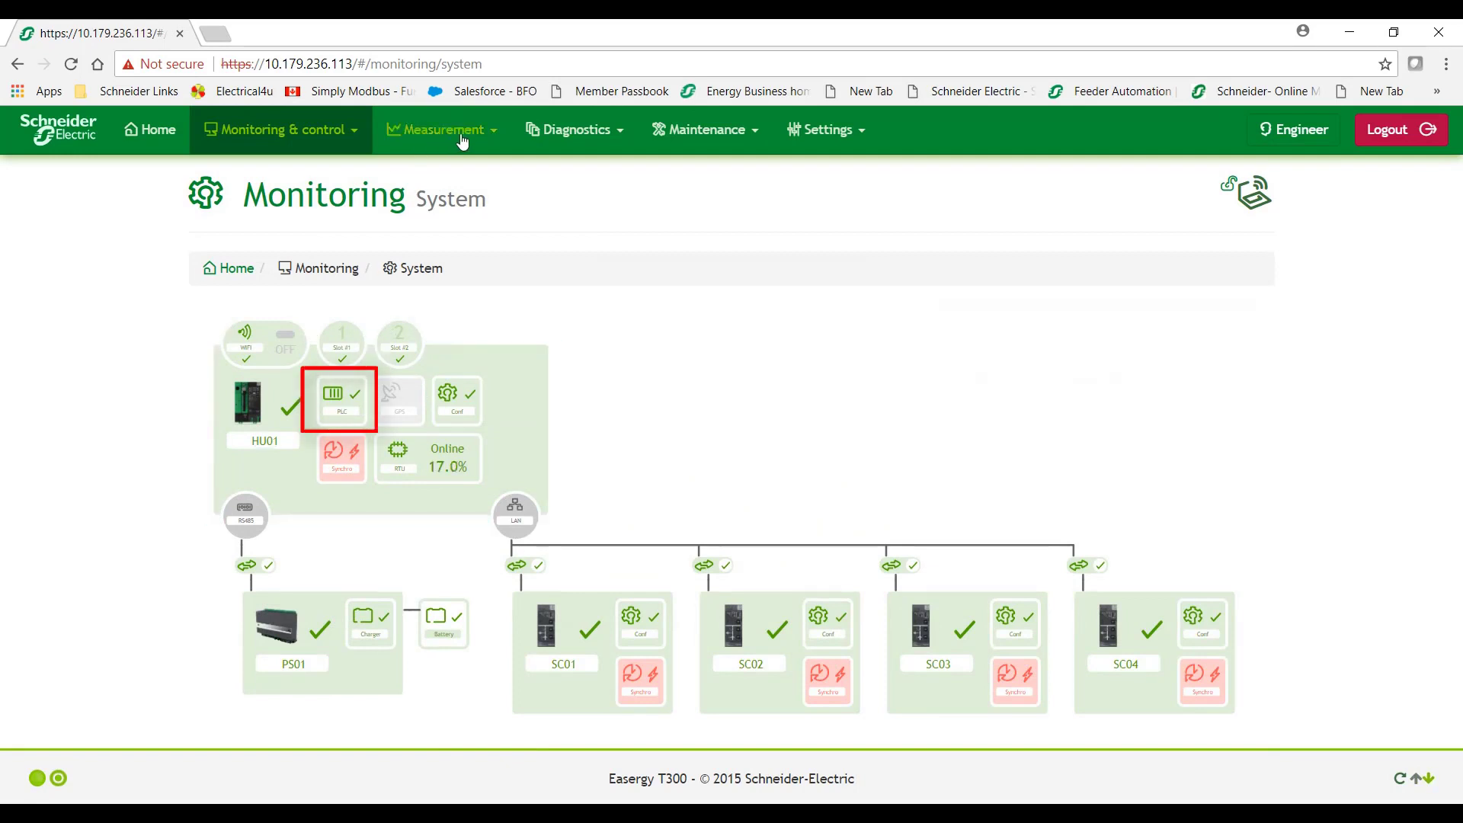
left_click(281, 130)
left_click(298, 303)
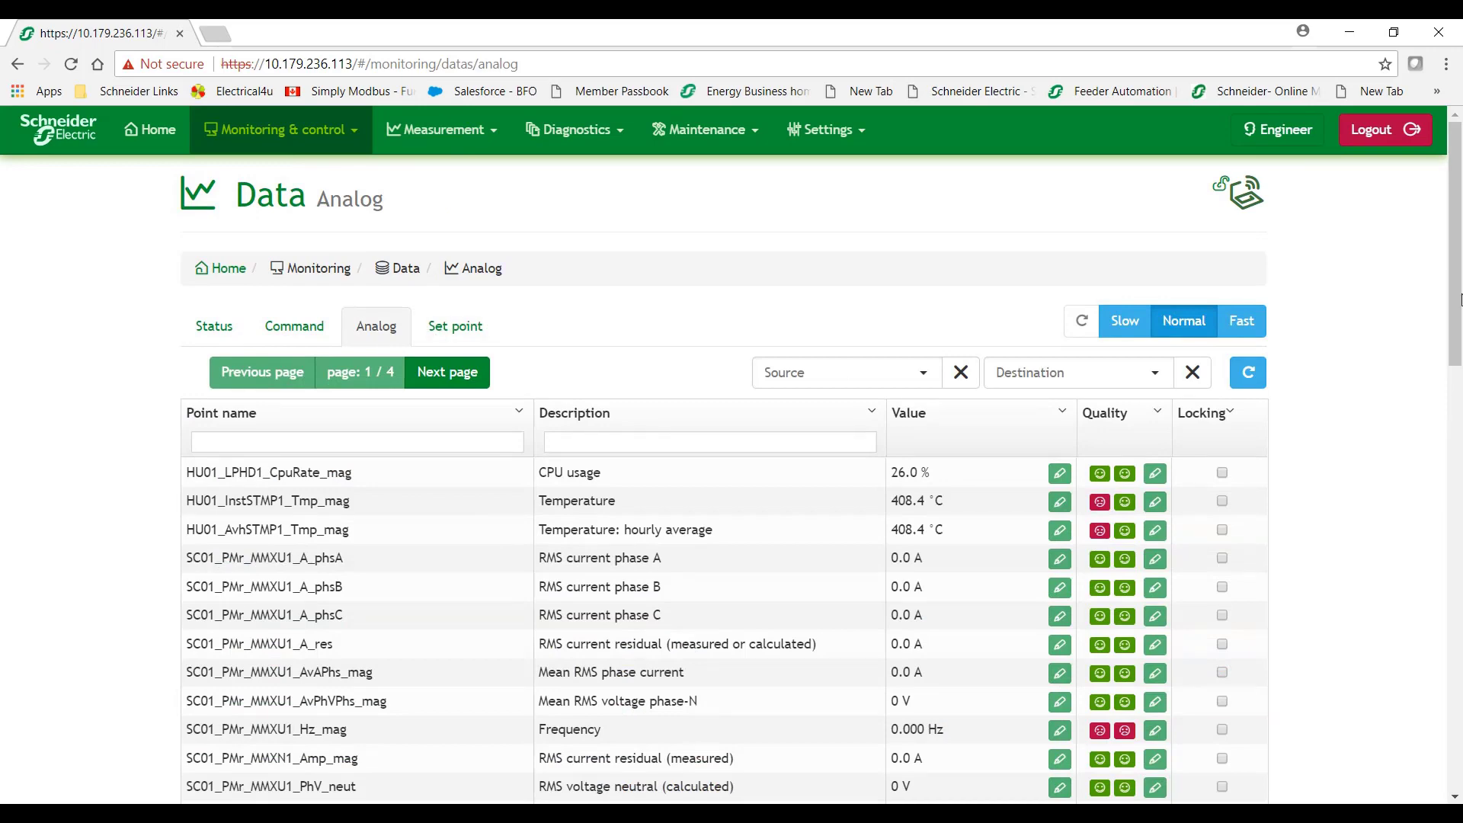
scroll(1446, 393, "down", 3)
scroll(1446, 392, "down", 10)
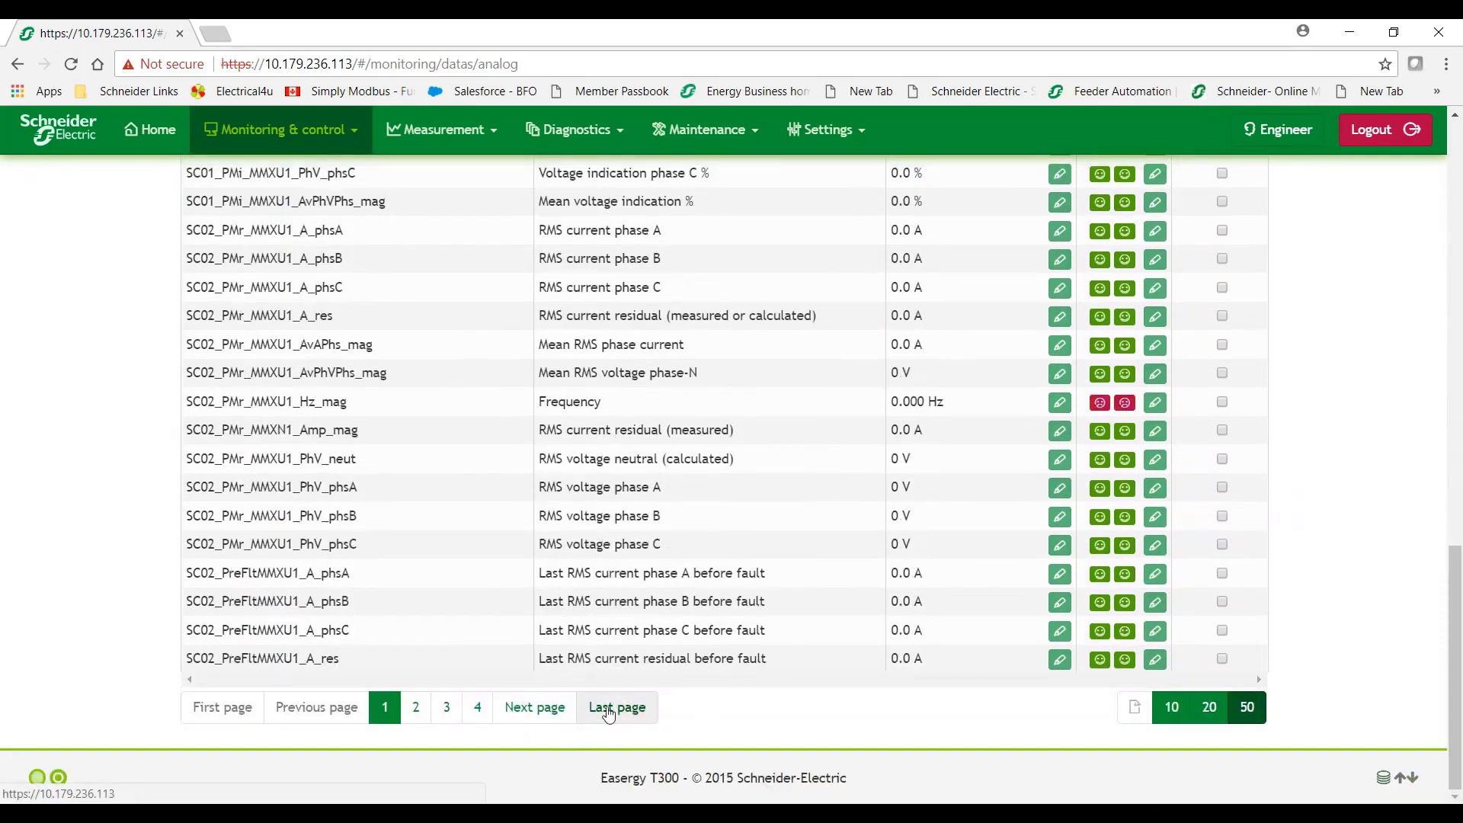
left_click(608, 713)
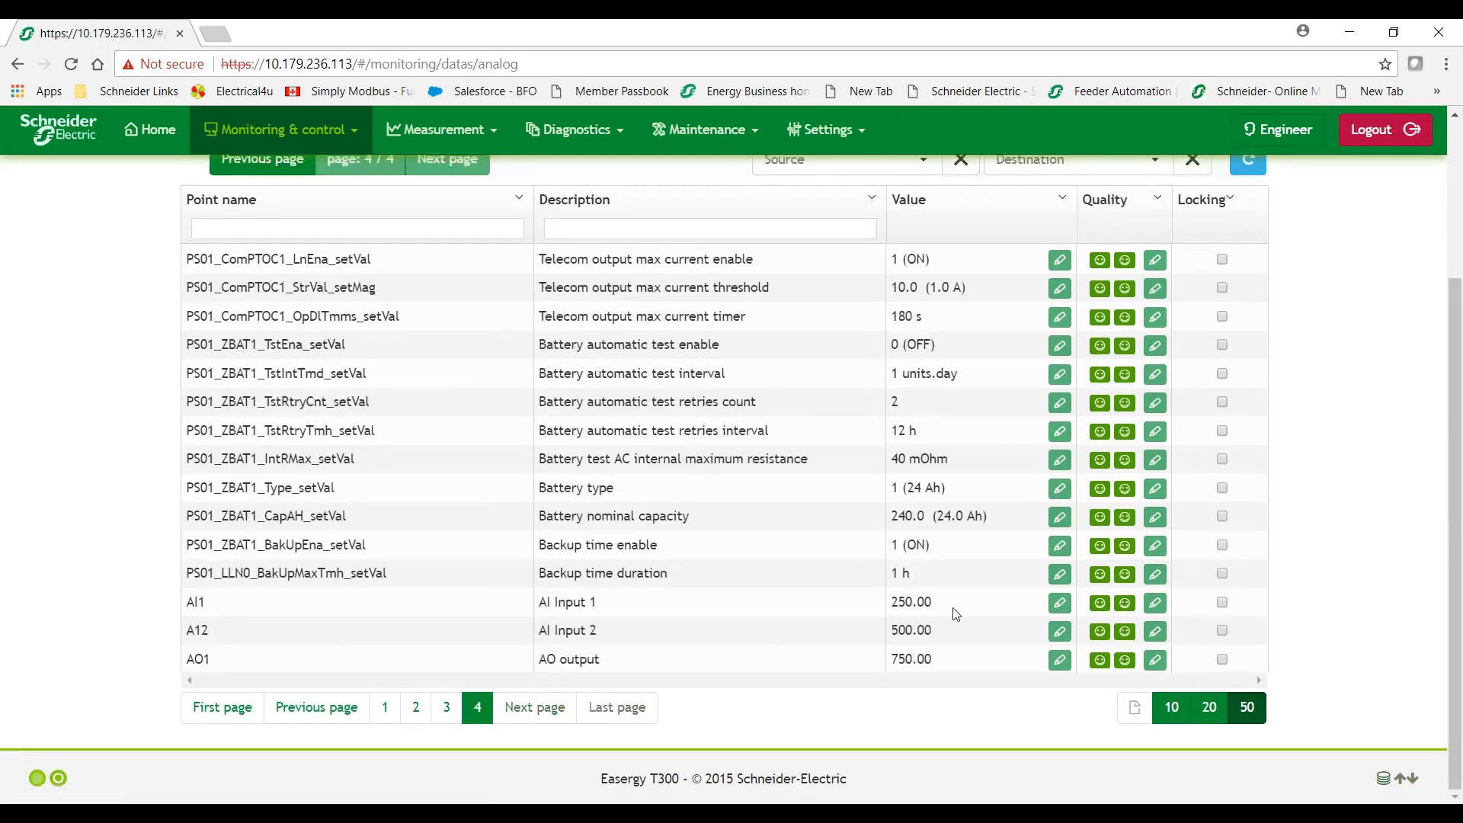
Change Temp_A from 250 to 100 in xflow and return to the T300 analog page.
left_click(216, 34)
left_click_drag(1290, 312, 1195, 309)
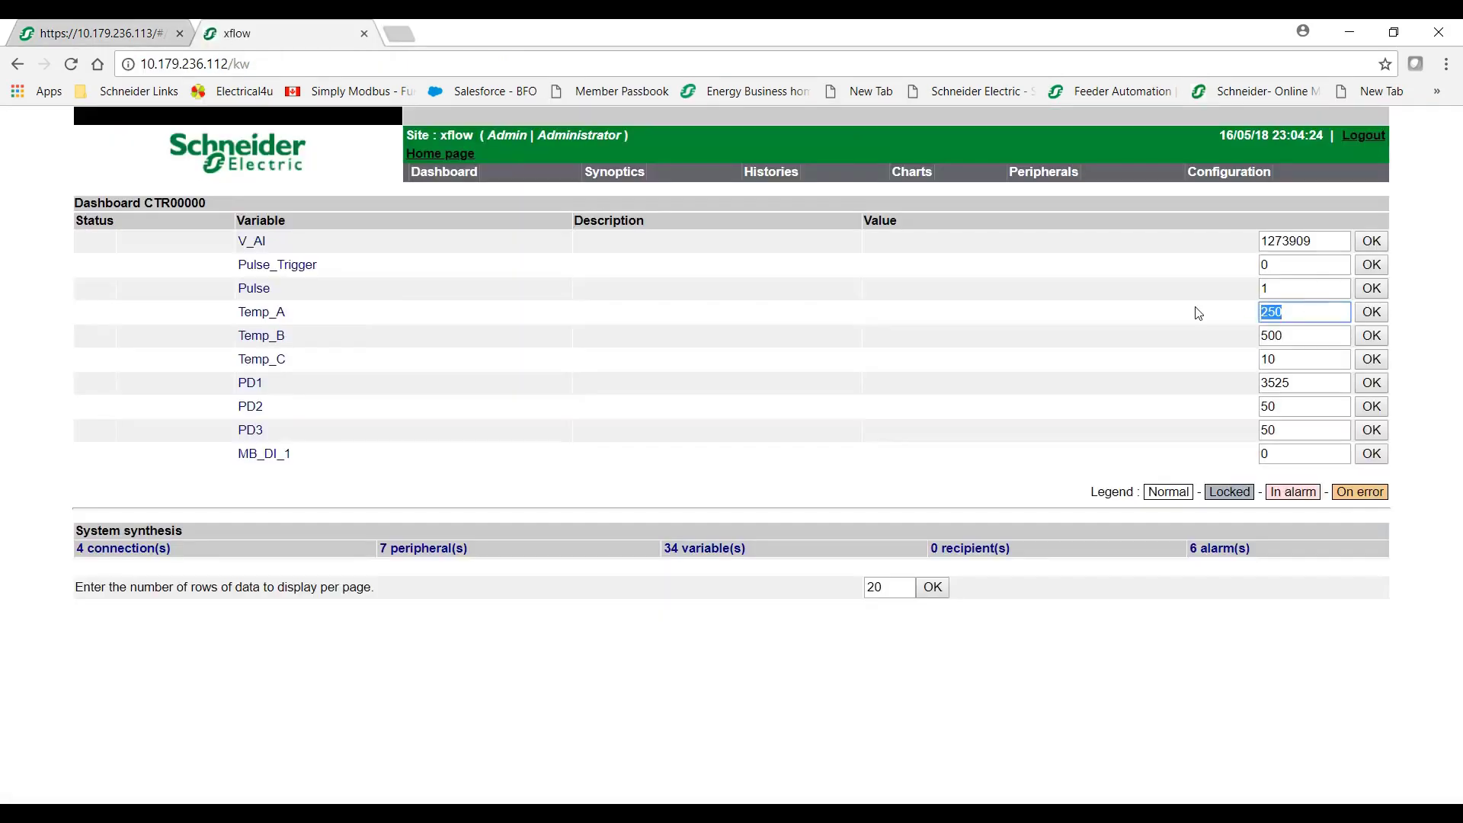
type("100")
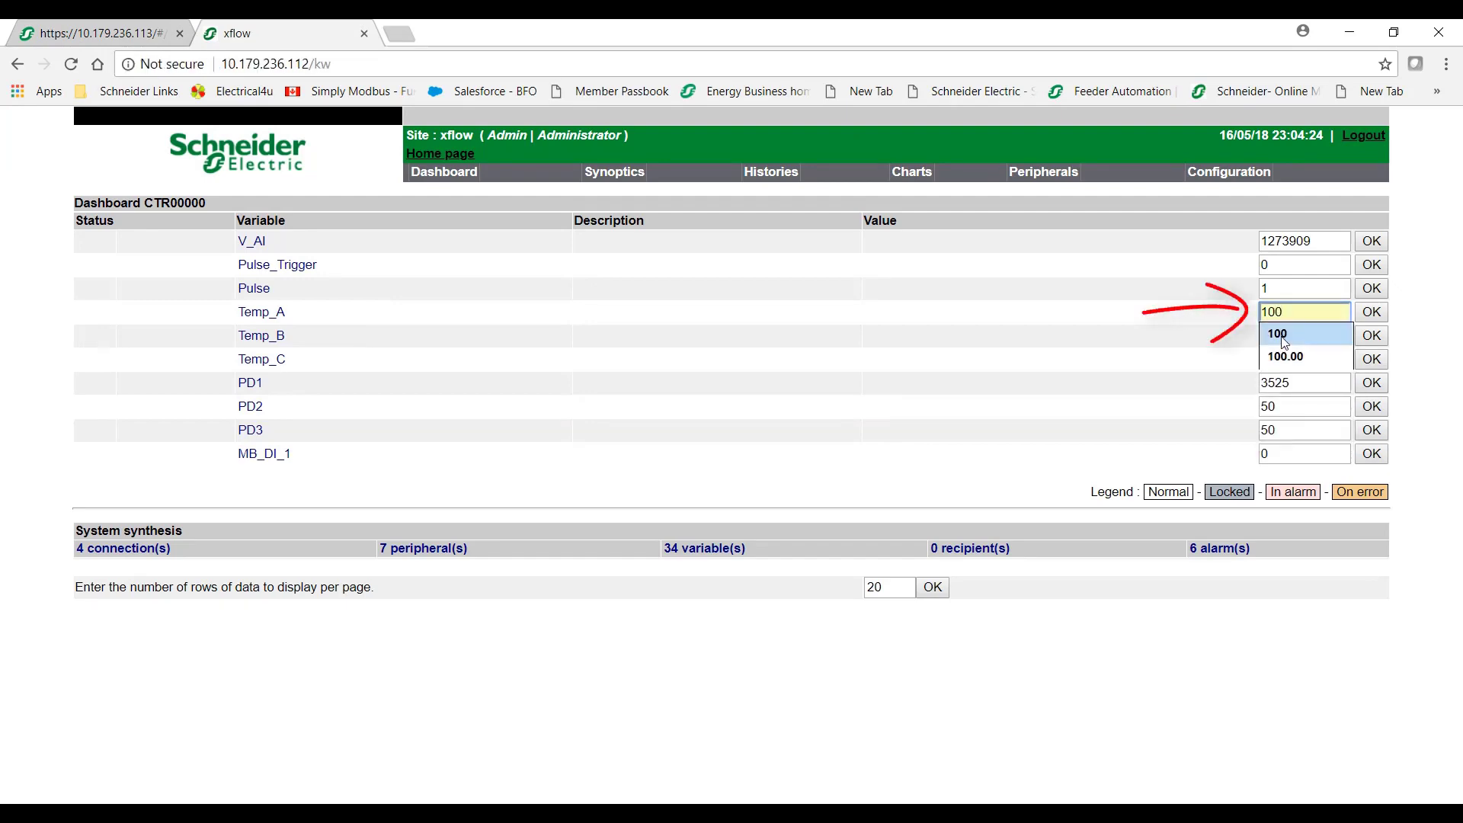
left_click(1284, 343)
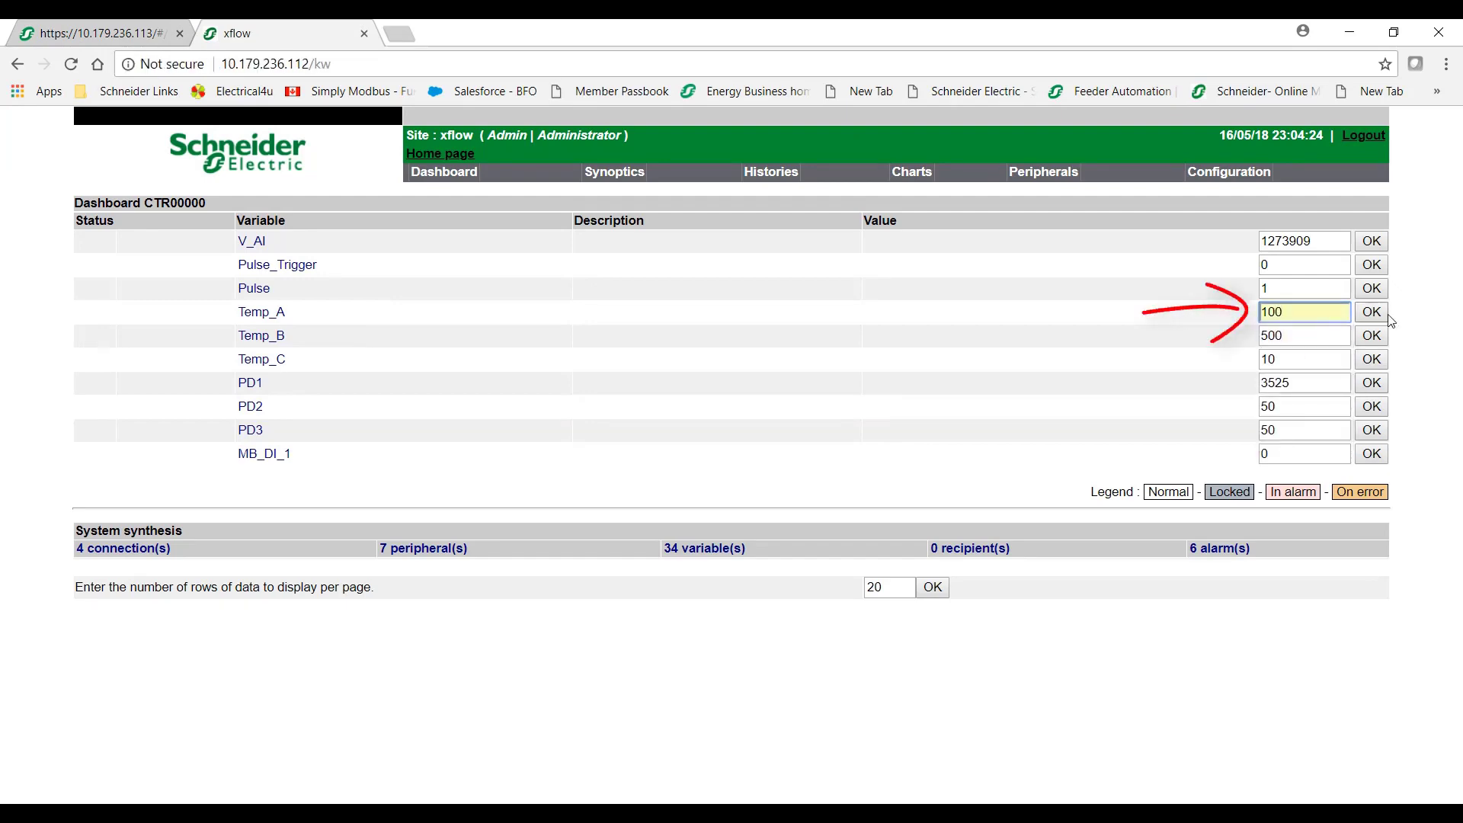
left_click(1372, 311)
left_click(85, 26)
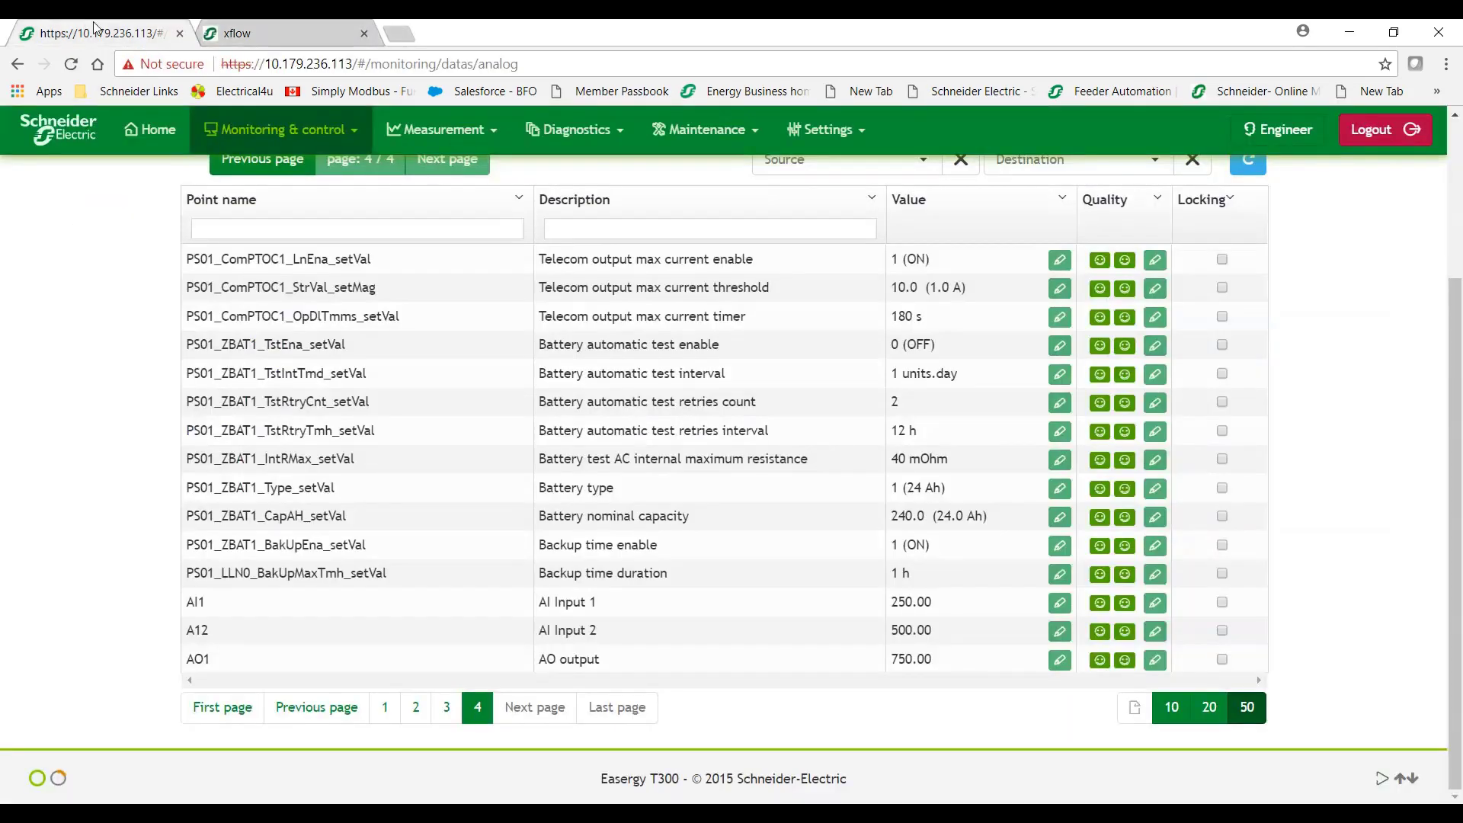